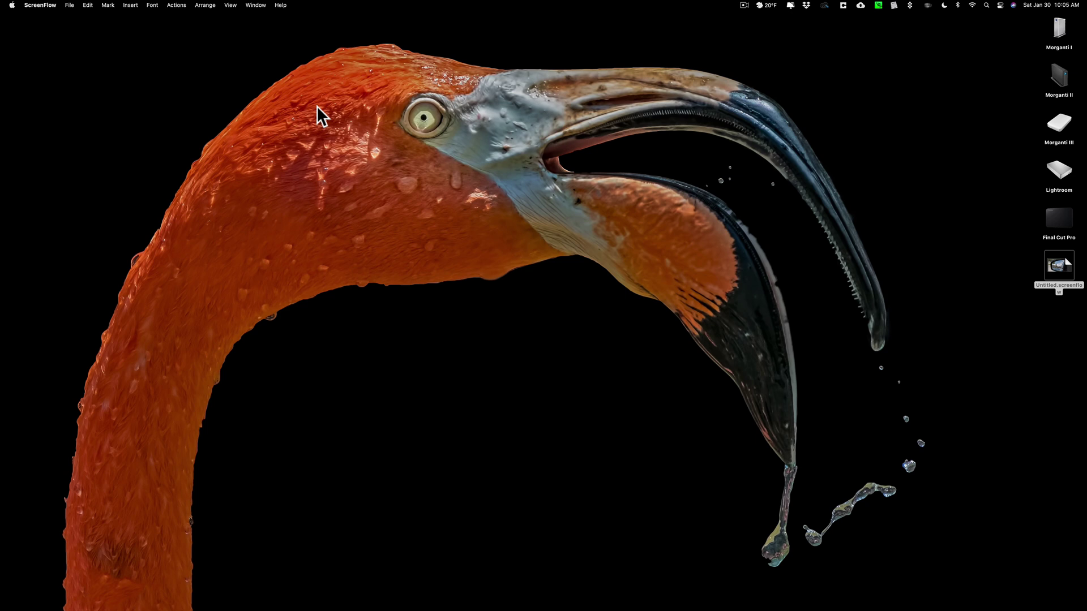
Step: Open the new recording setup, check iMac as desktop source and USB Advanced Audio Device as audio source, and close it
key("super+n")
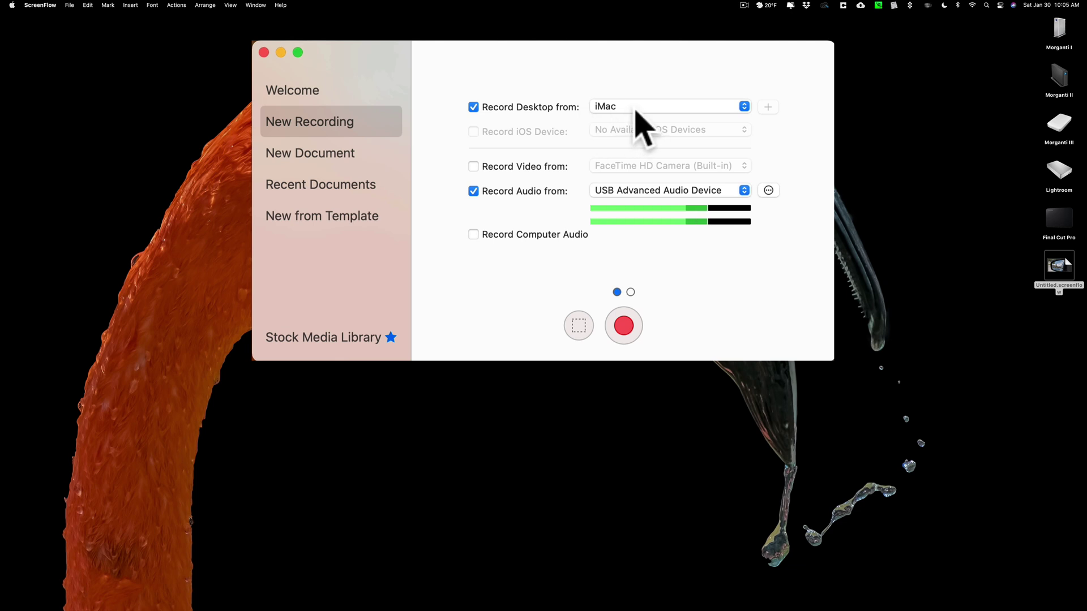
left_click(744, 107)
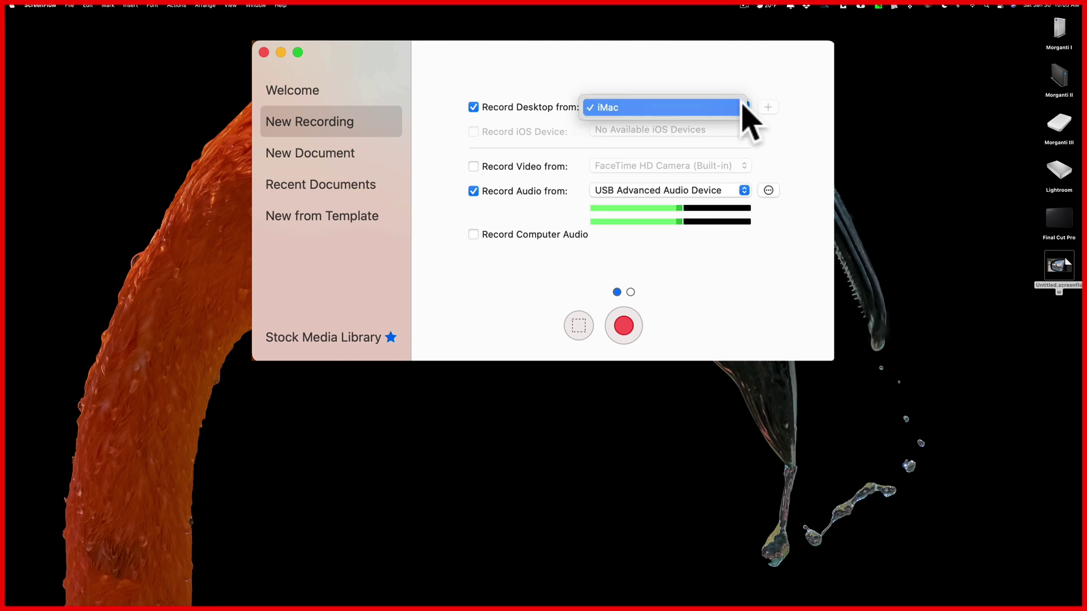
left_click(738, 88)
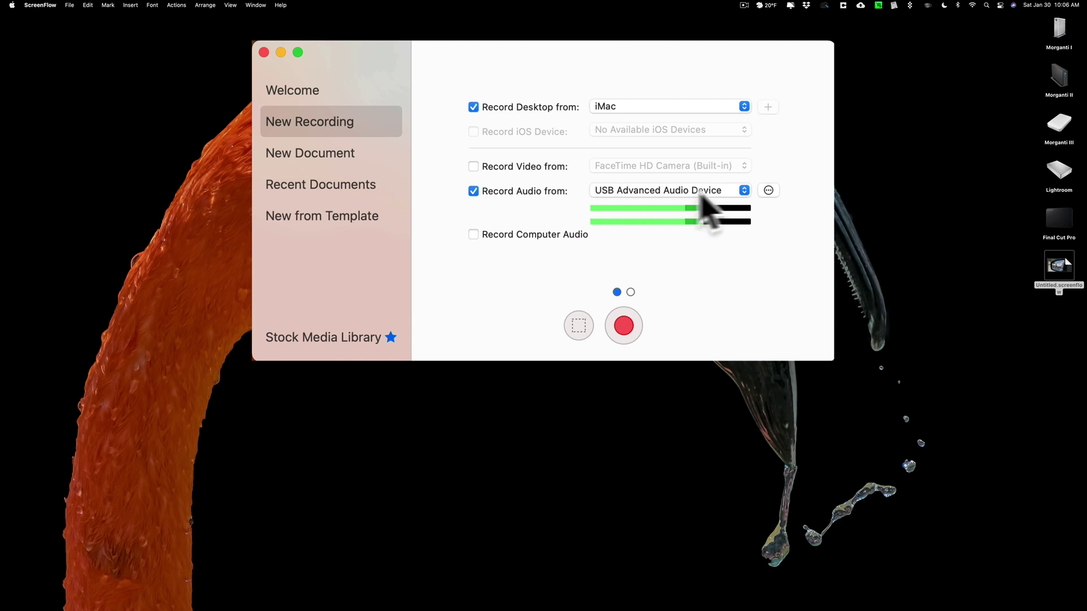
left_click(744, 191)
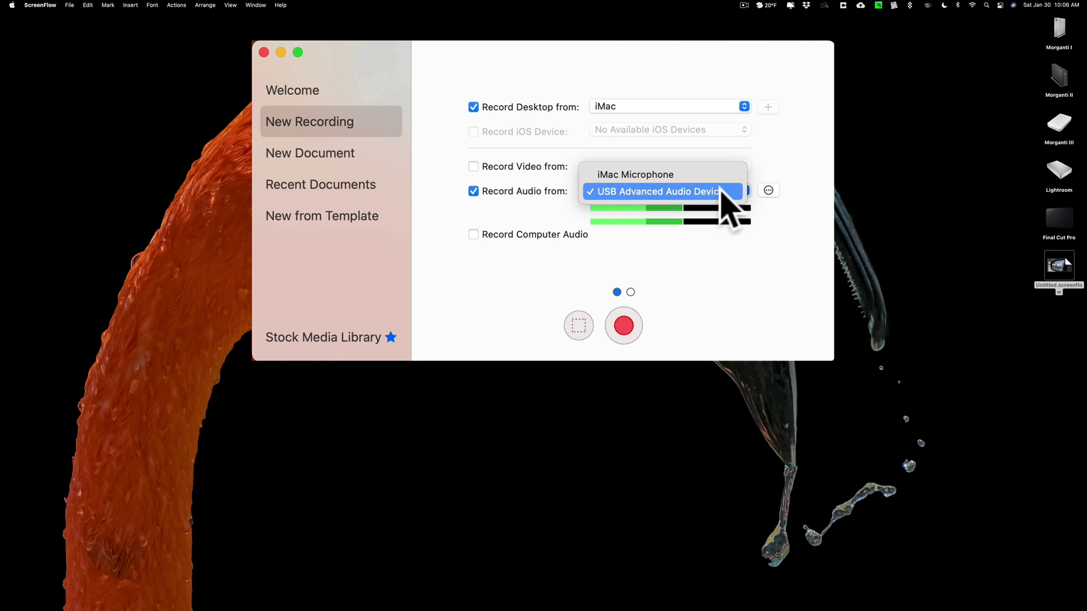
left_click(722, 191)
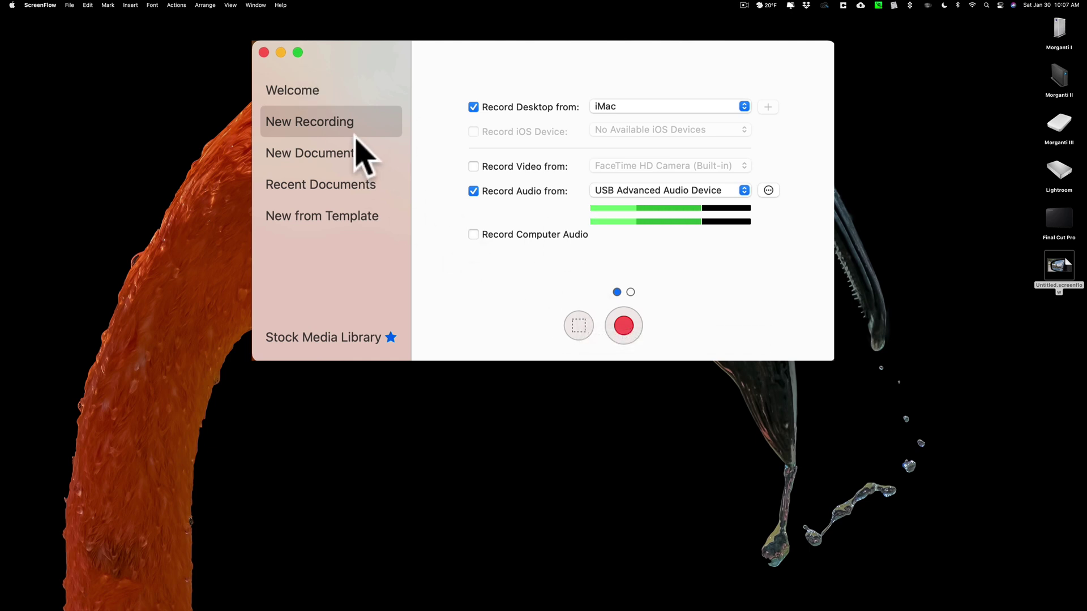
left_click(263, 52)
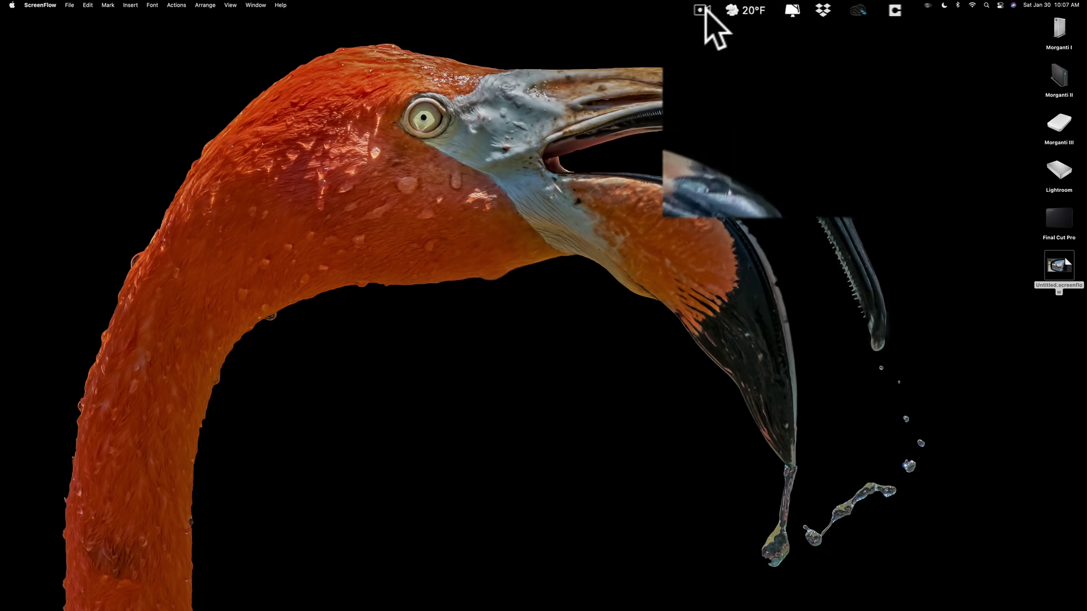
Step: Check ScreenFlow's recording controls in the status area and bring up the Untitled project in ScreenFlow
left_click(700, 10)
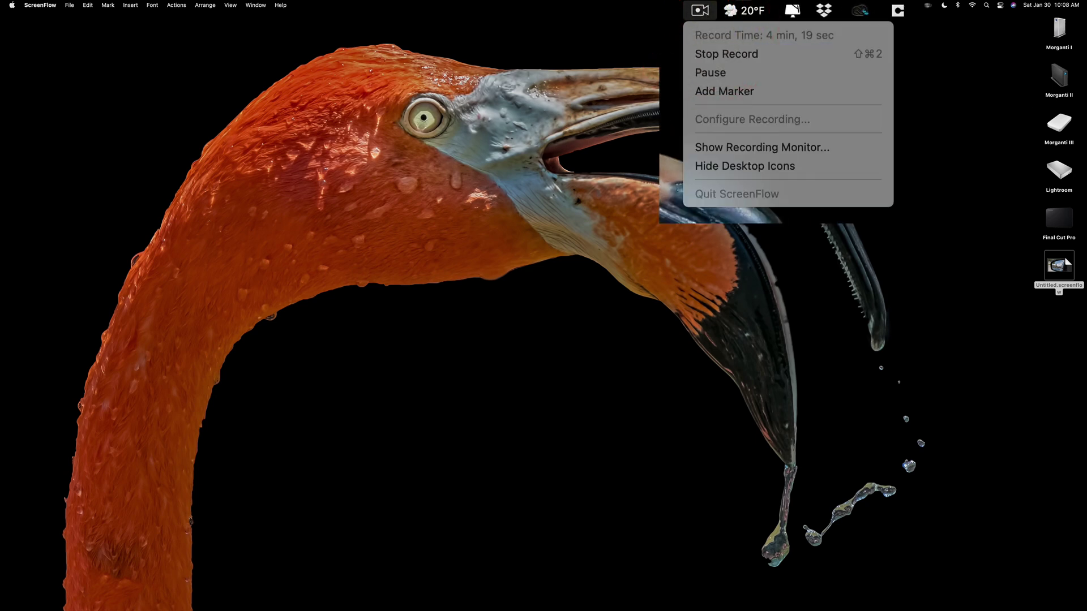
left_click(697, 37)
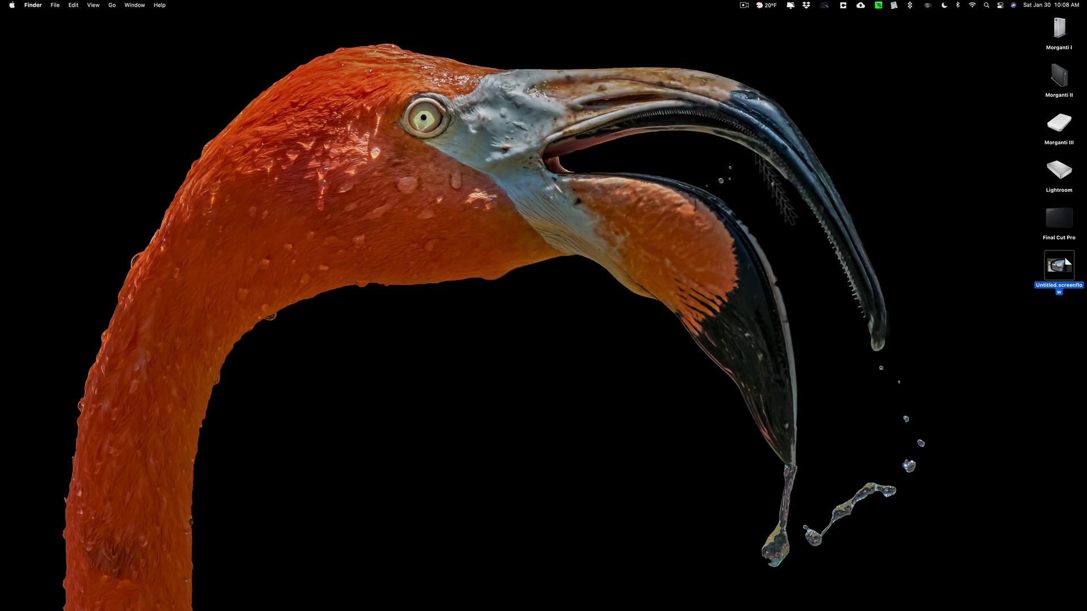
mouse_move(1013, 606)
left_click(984, 589)
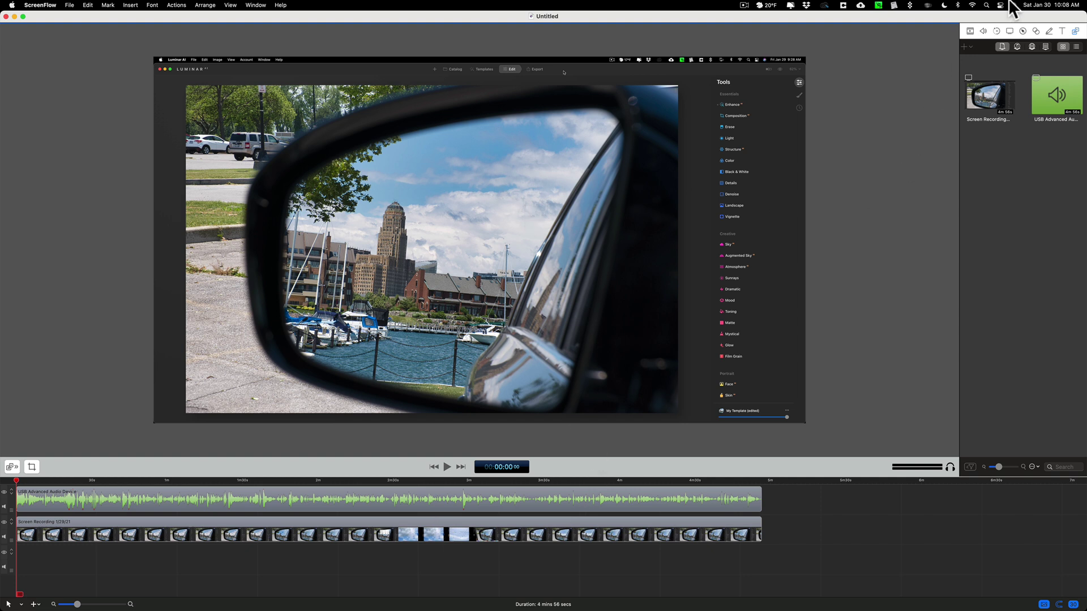
left_click(983, 31)
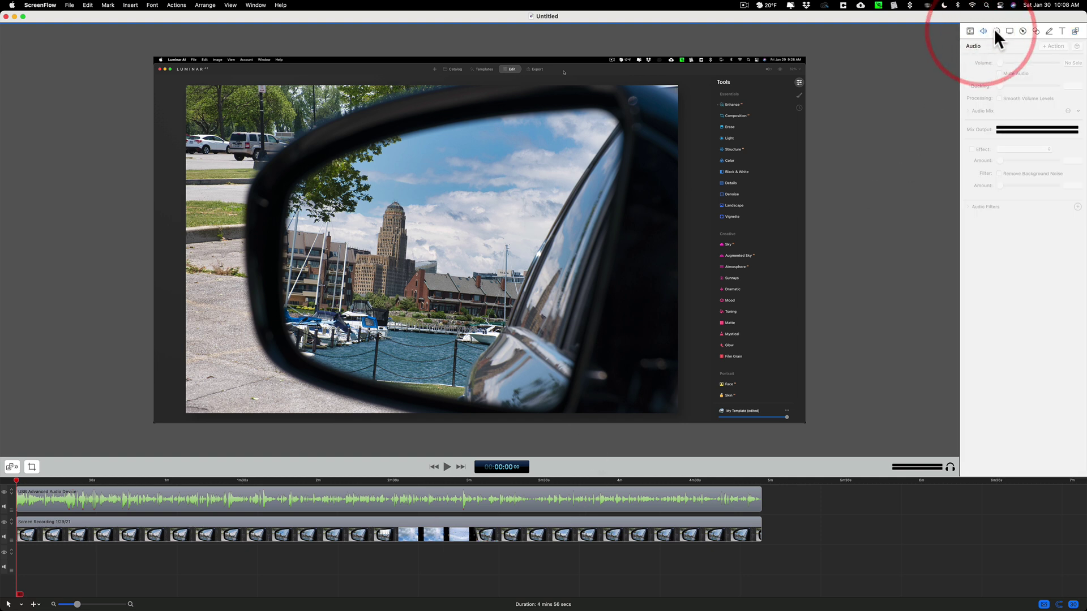
left_click(996, 31)
left_click(970, 31)
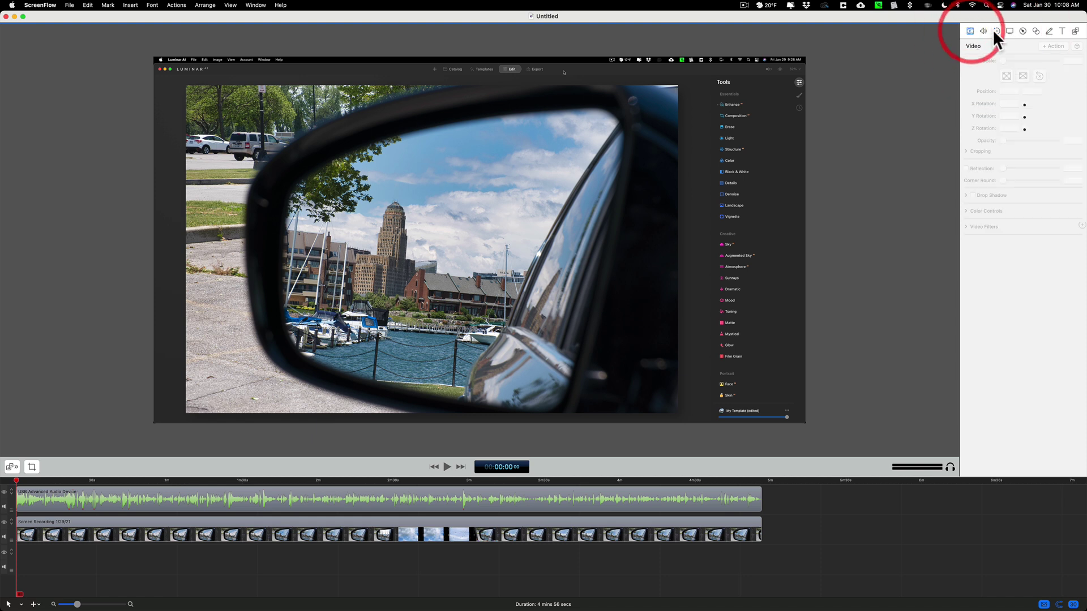
left_click(1008, 30)
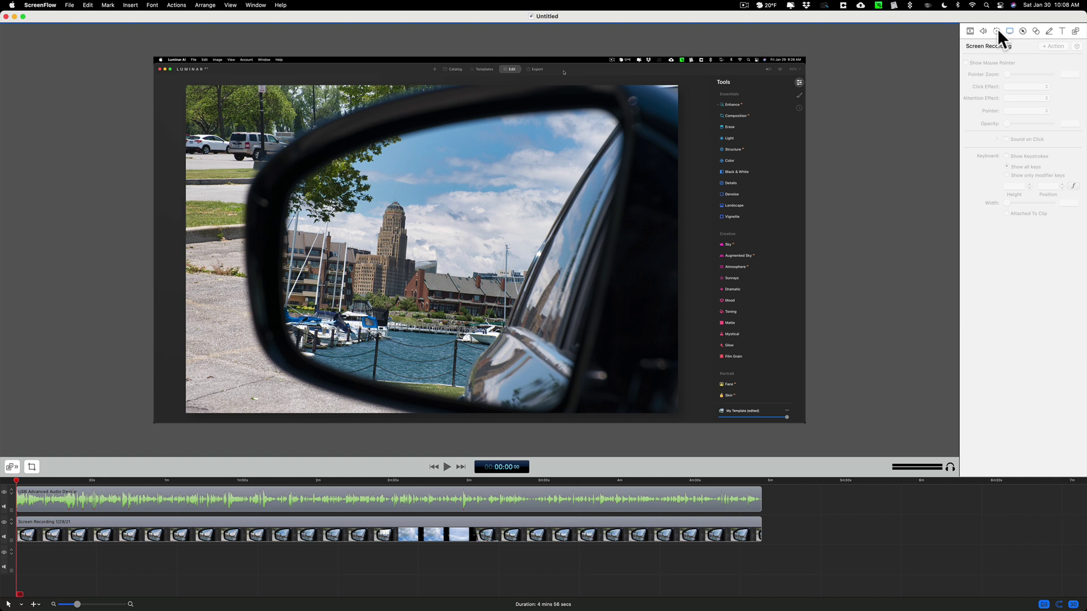
Step: Turn on Smooth Volume Levels for the USB Advanced Audio Device clip in the timeline
left_click(379, 502)
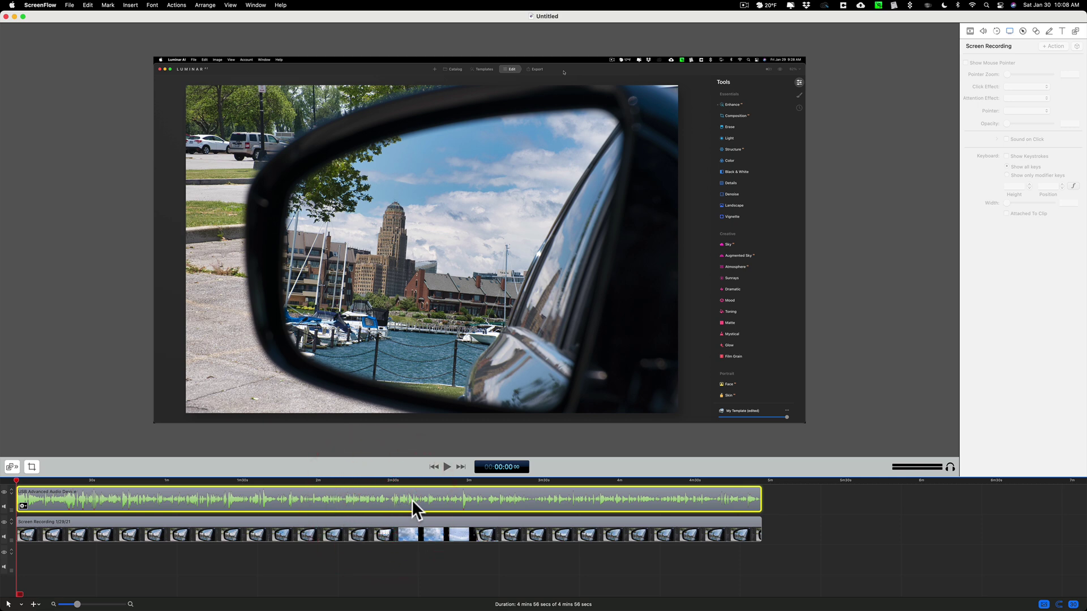
left_click(982, 31)
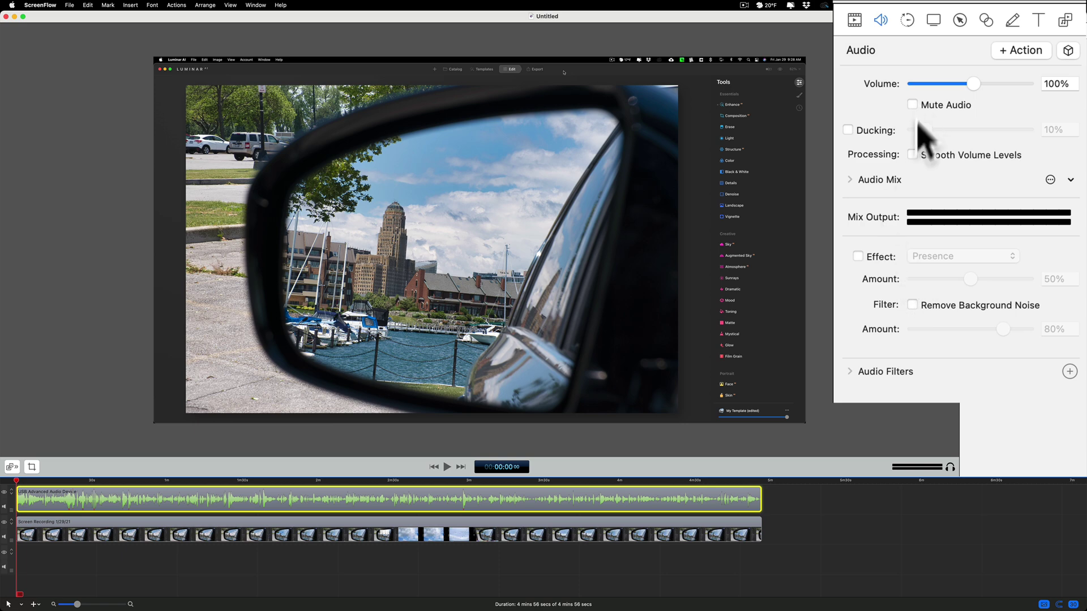
left_click(911, 154)
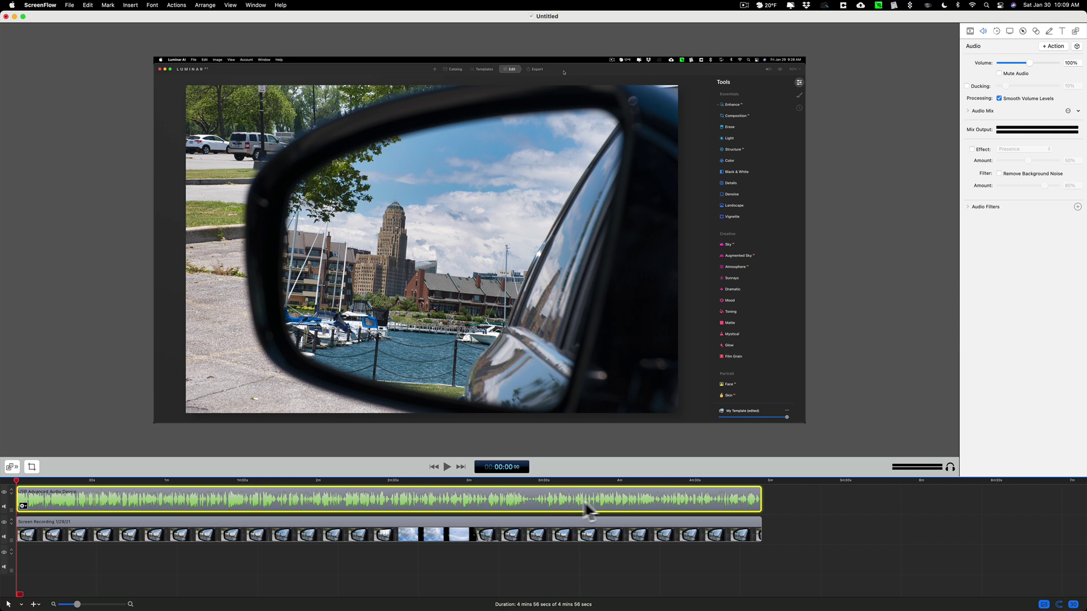
Step: Set the pointer zoom of the screen recording clip to 300%
left_click(559, 523)
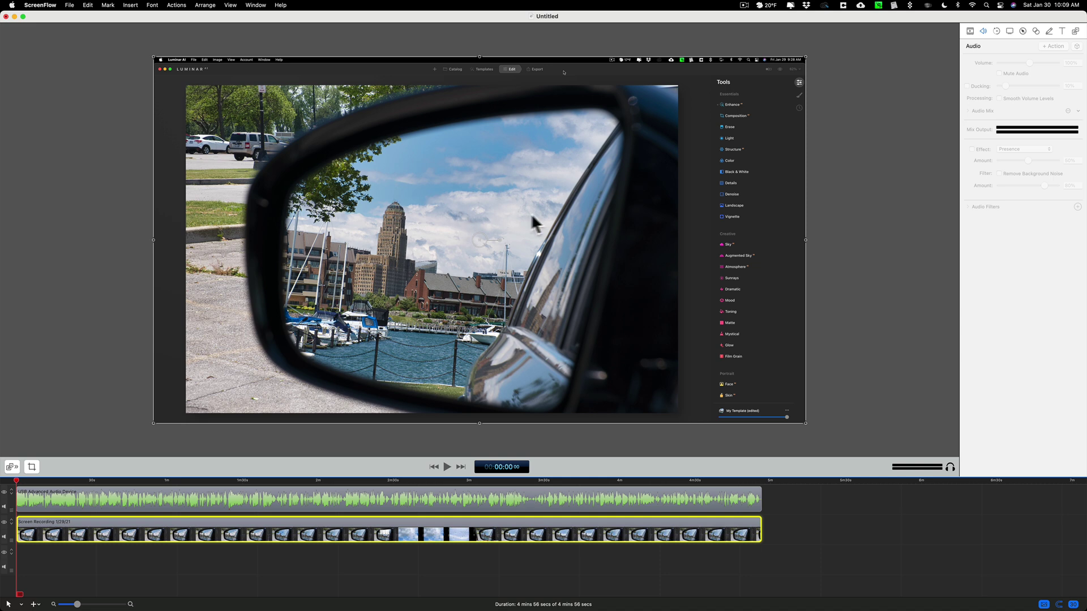
left_click(1010, 31)
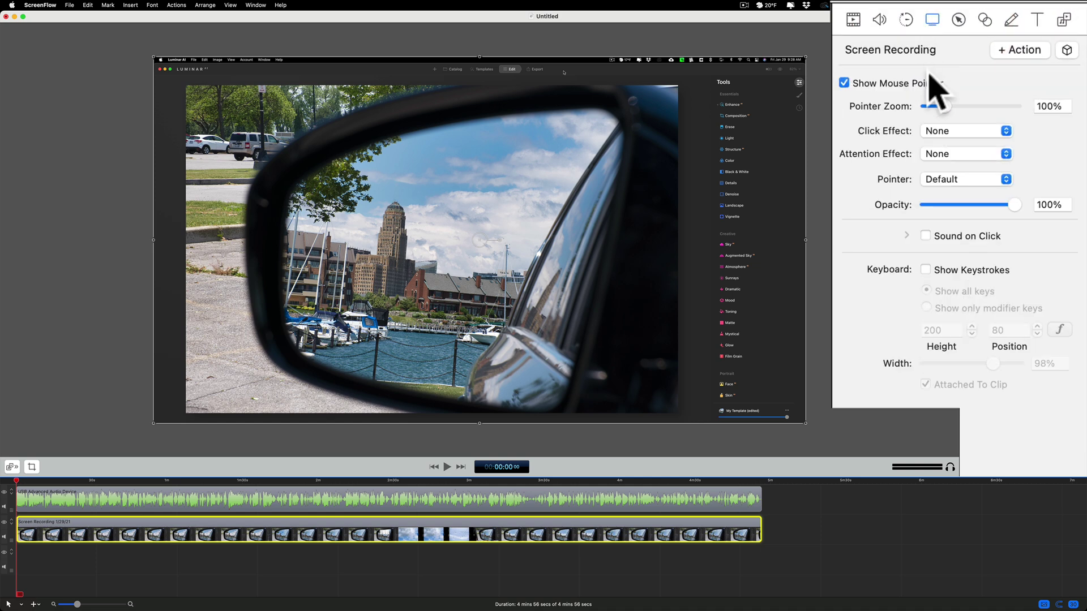
left_click(1046, 104)
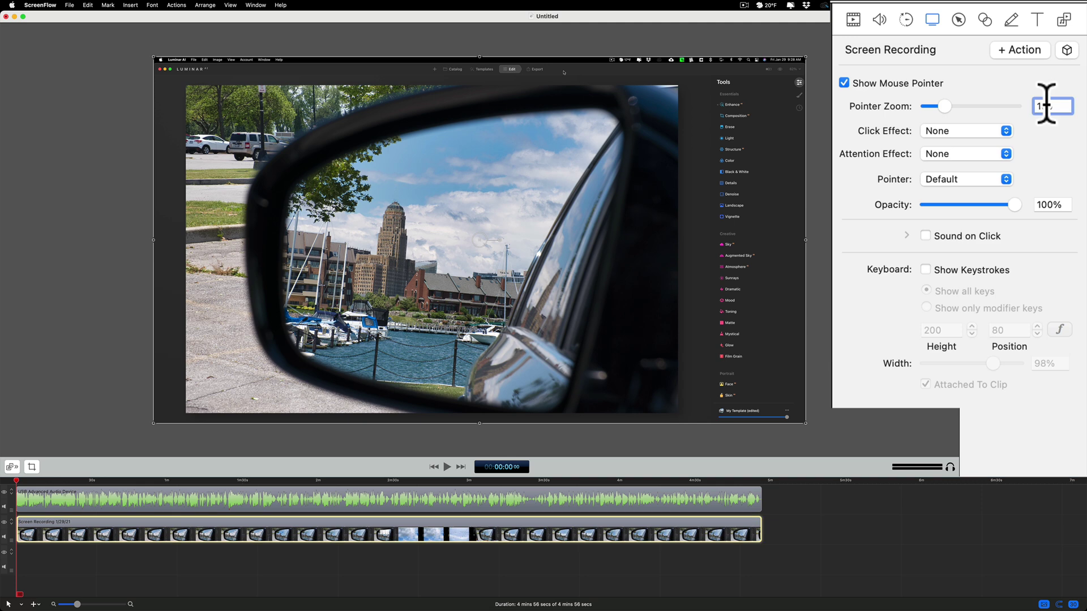
type("300")
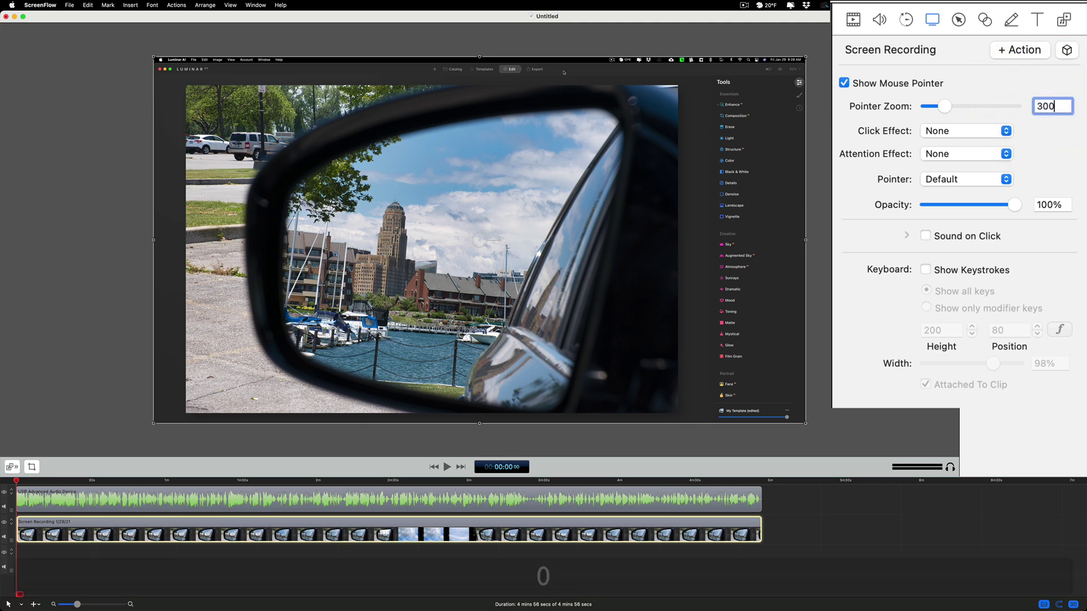
key("Tab")
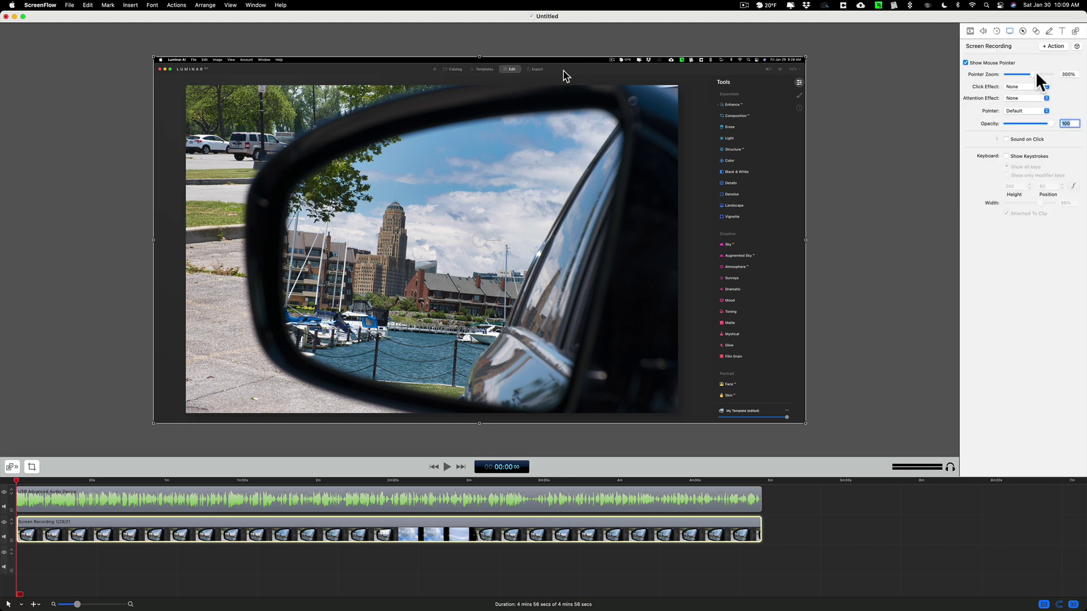
Step: Set the pointer zoom to 100% to compare the pointer size, and return it to 300%
left_click(1068, 74)
type("100")
key("Tab")
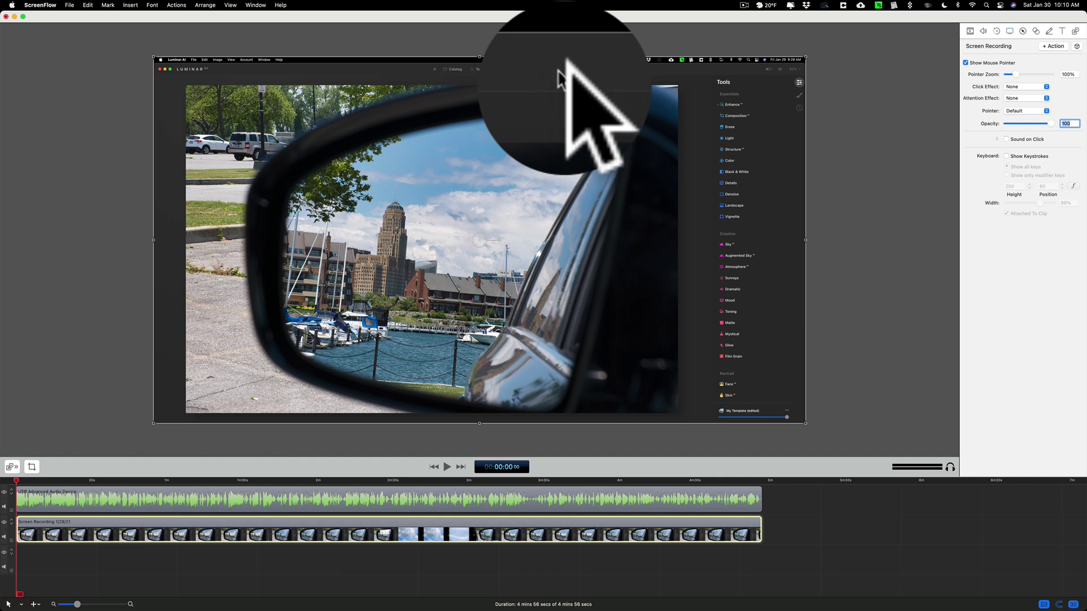
left_click(1068, 74)
type("300")
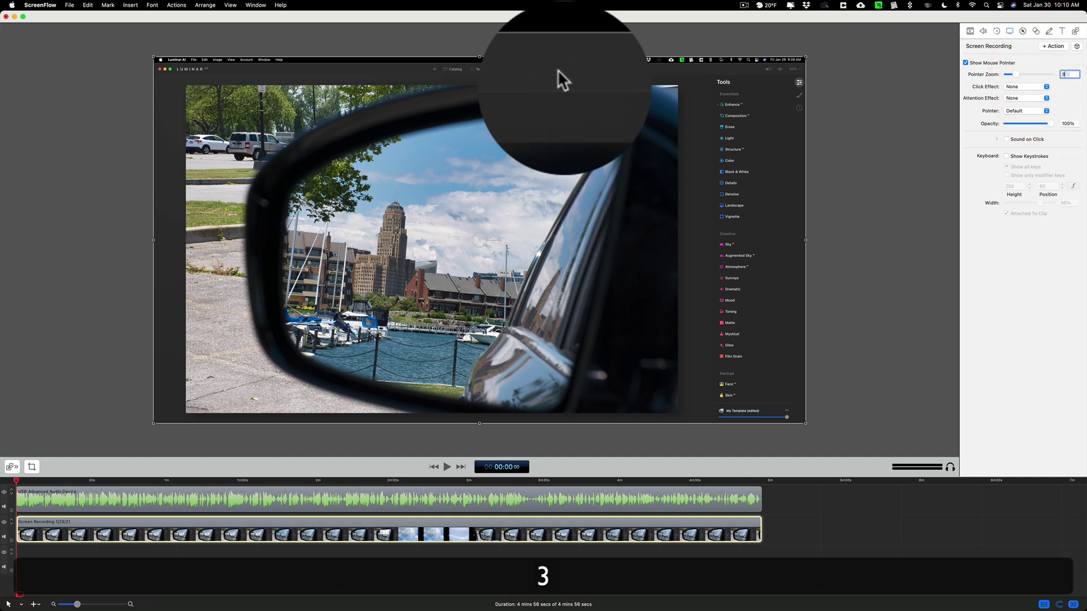
key("Tab")
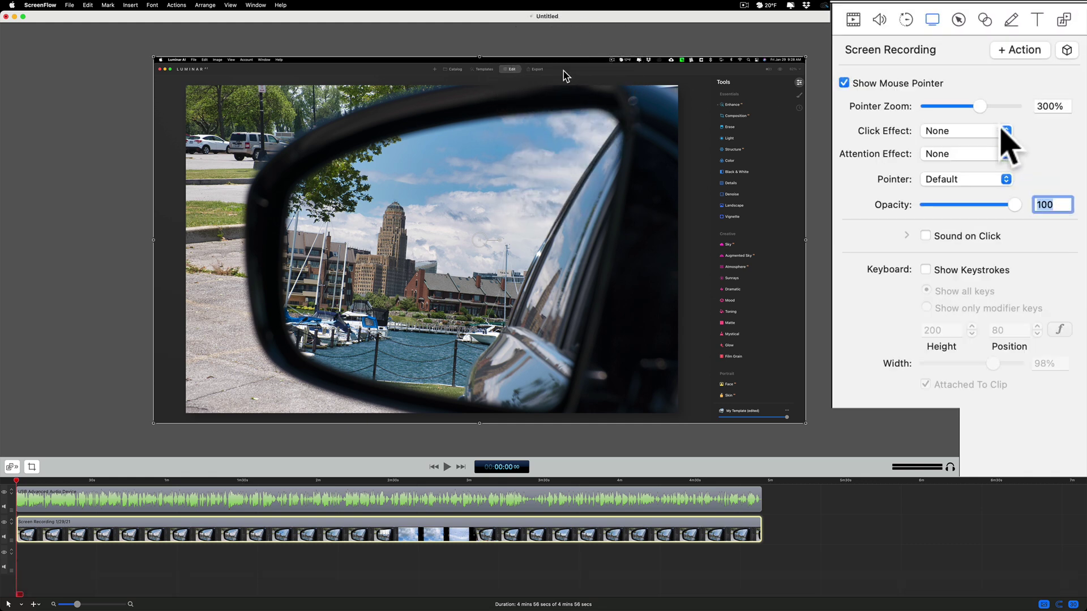
Step: Give the screen recording clip's pointer the Radar click effect and turn on Show Keystrokes
left_click(1003, 130)
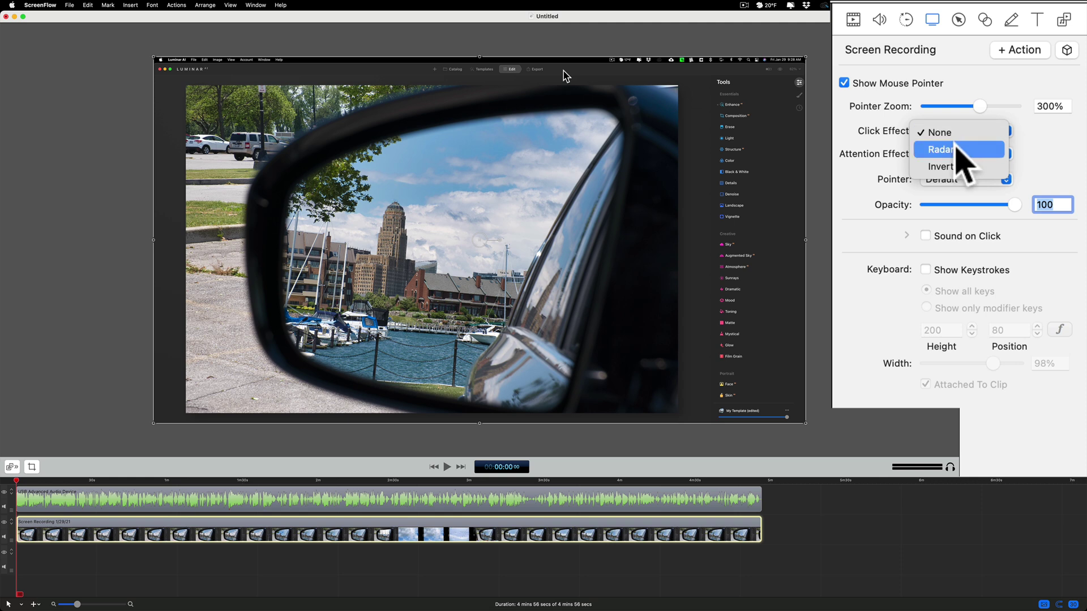
left_click(955, 149)
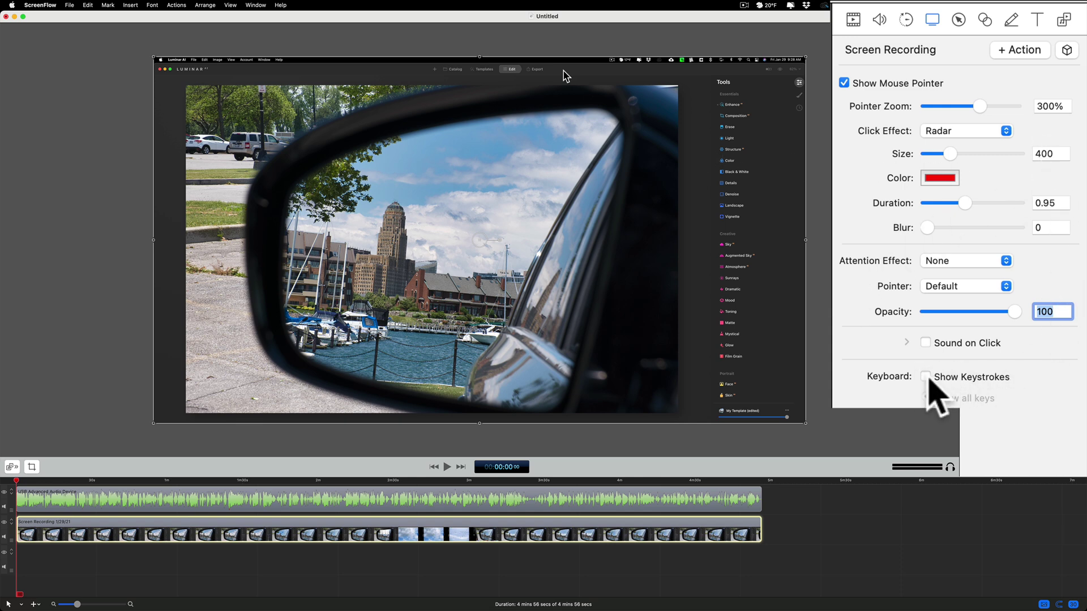
left_click(923, 377)
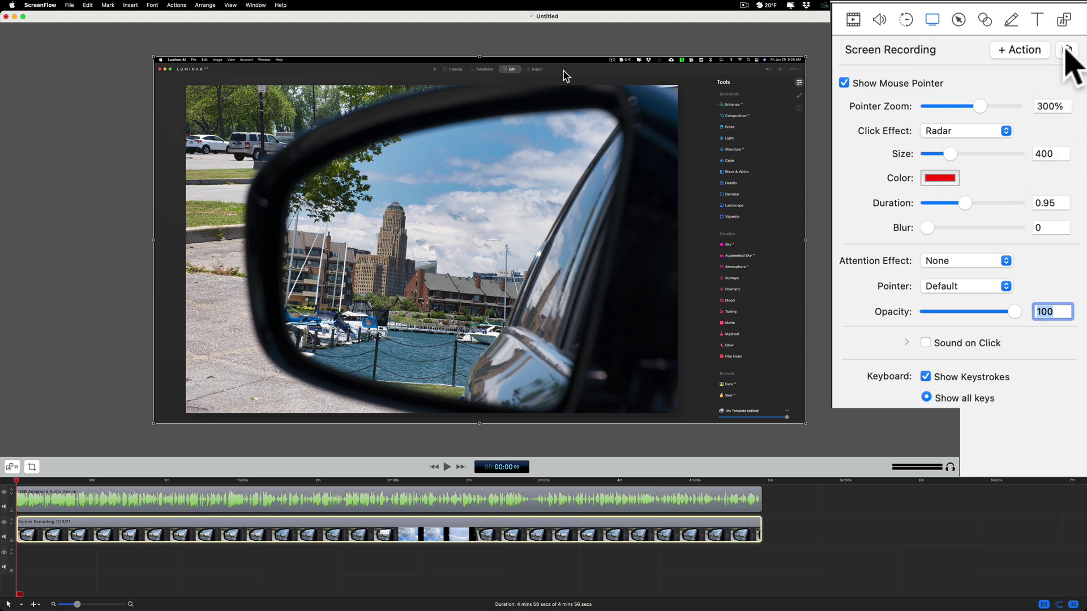
Step: Apply the Default Style preset to the screen recording clip's properties
left_click(1066, 51)
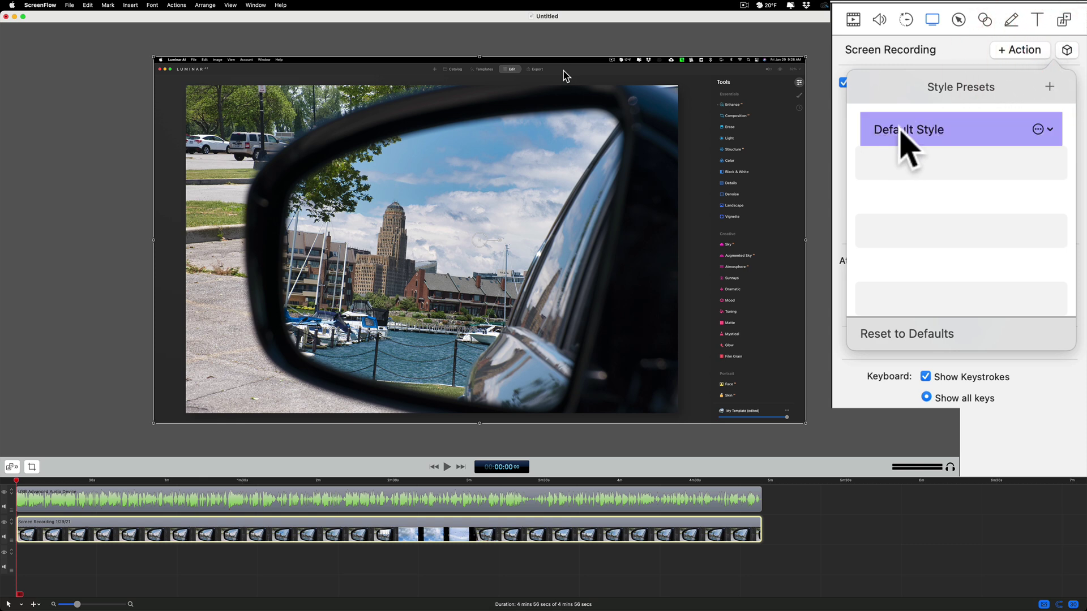
left_click(900, 131)
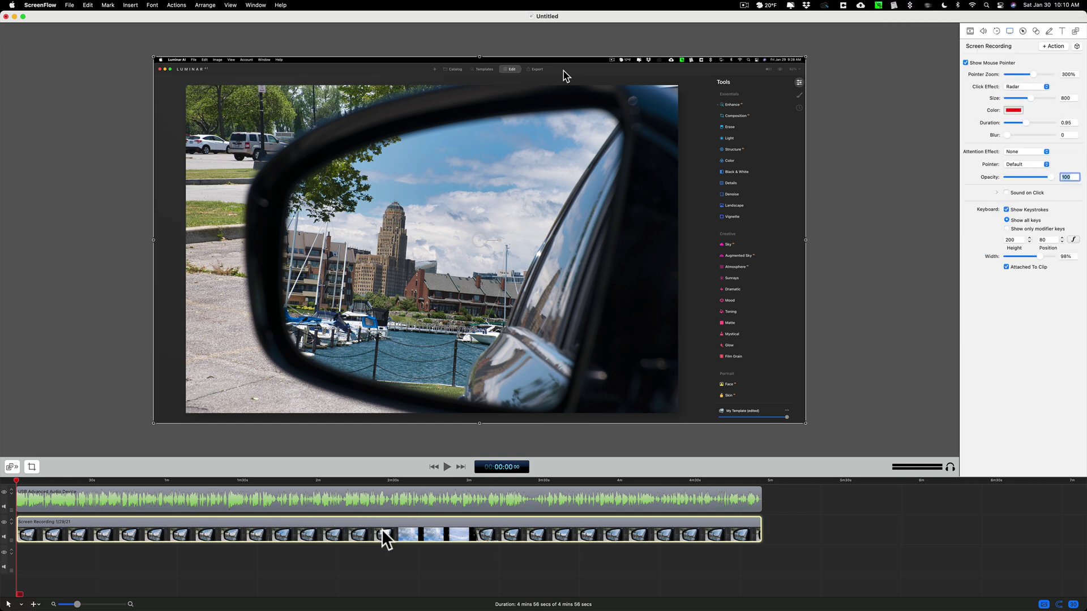
Step: Select the audio and screen recording clips together and move them about 57 seconds later in the timeline
left_click(361, 549)
left_click_drag(355, 553, 580, 494)
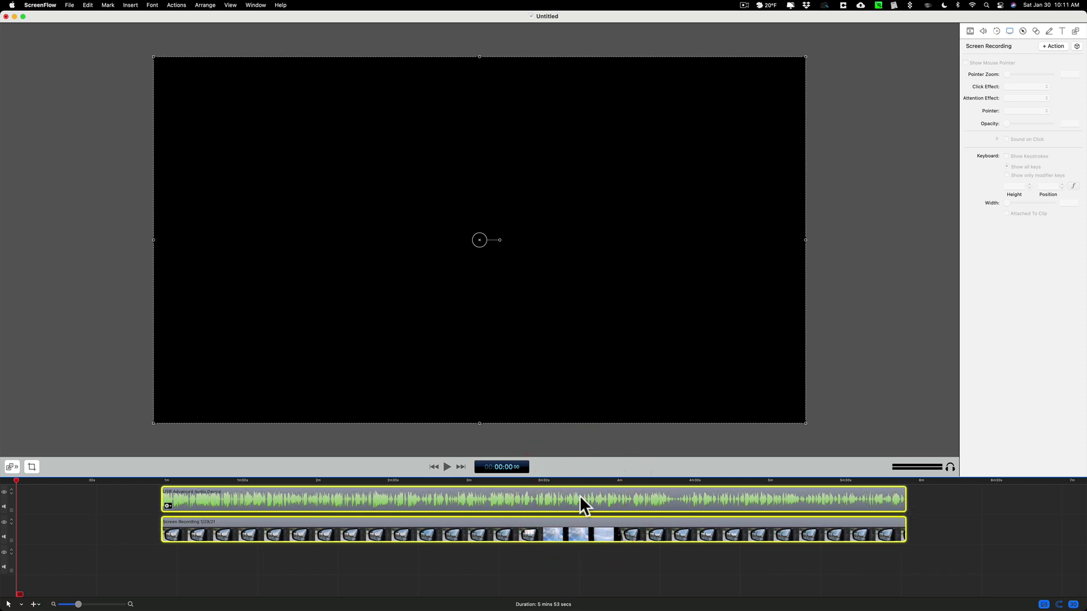
Step: Open the global media library, check its file import option, and select the Screen Shot image beside FC_IntroOutro.mp4
left_click(1075, 30)
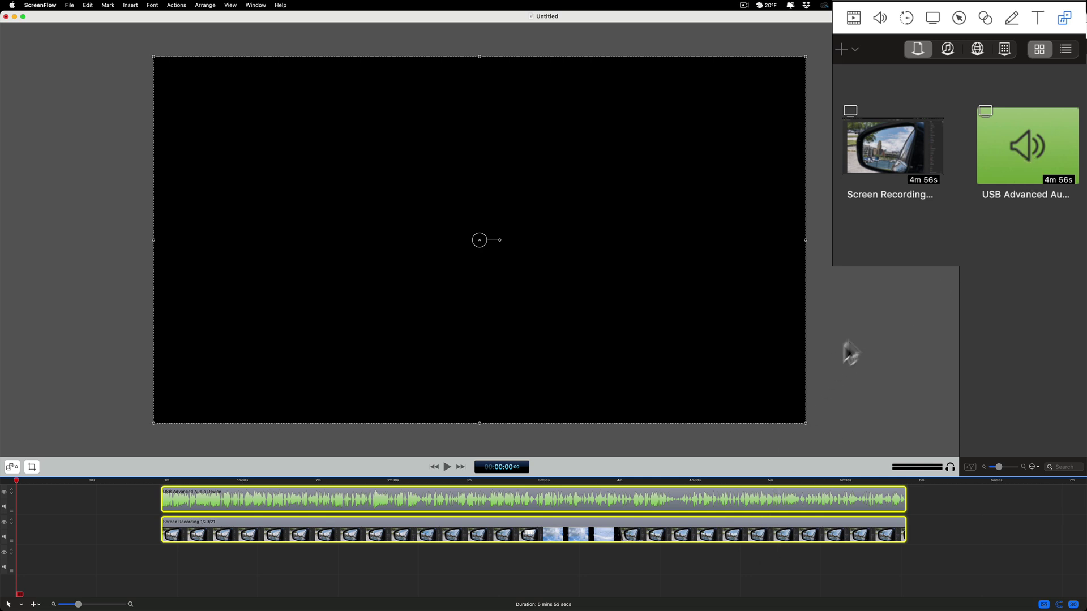
left_click(978, 49)
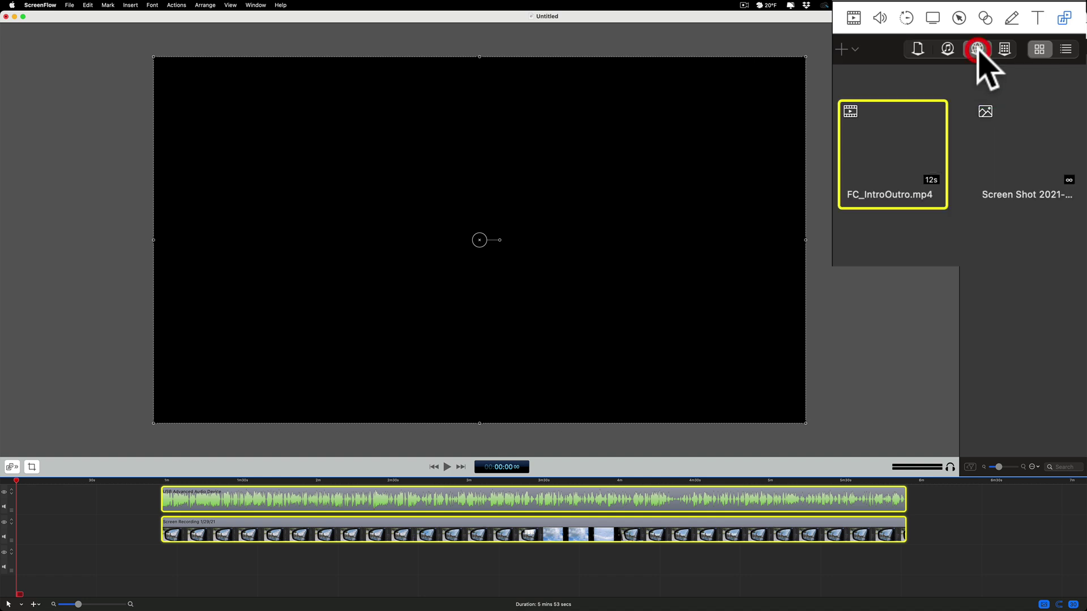
left_click(848, 51)
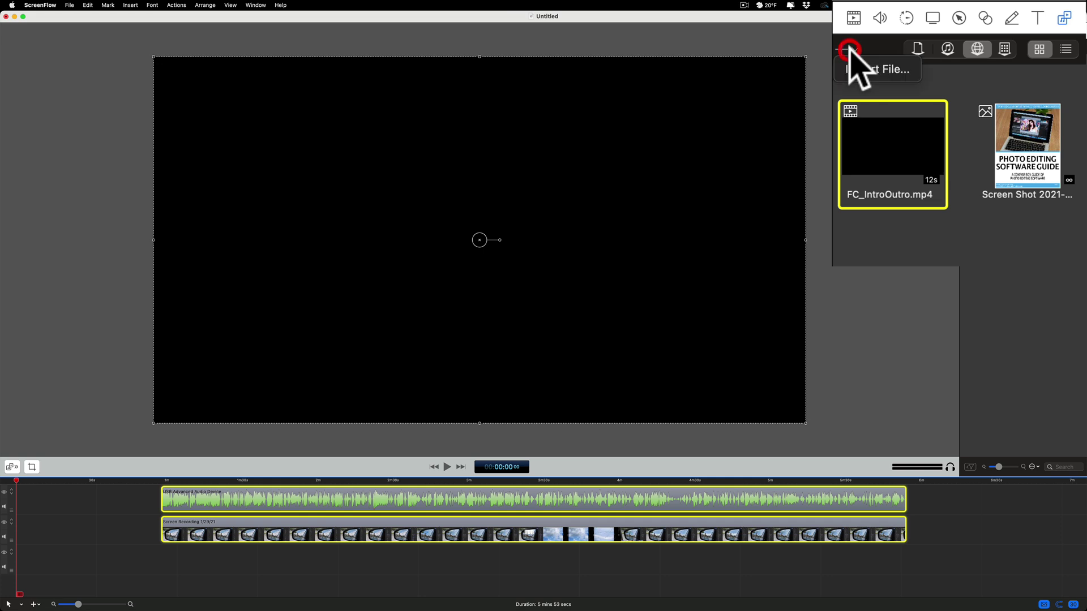
left_click(971, 230)
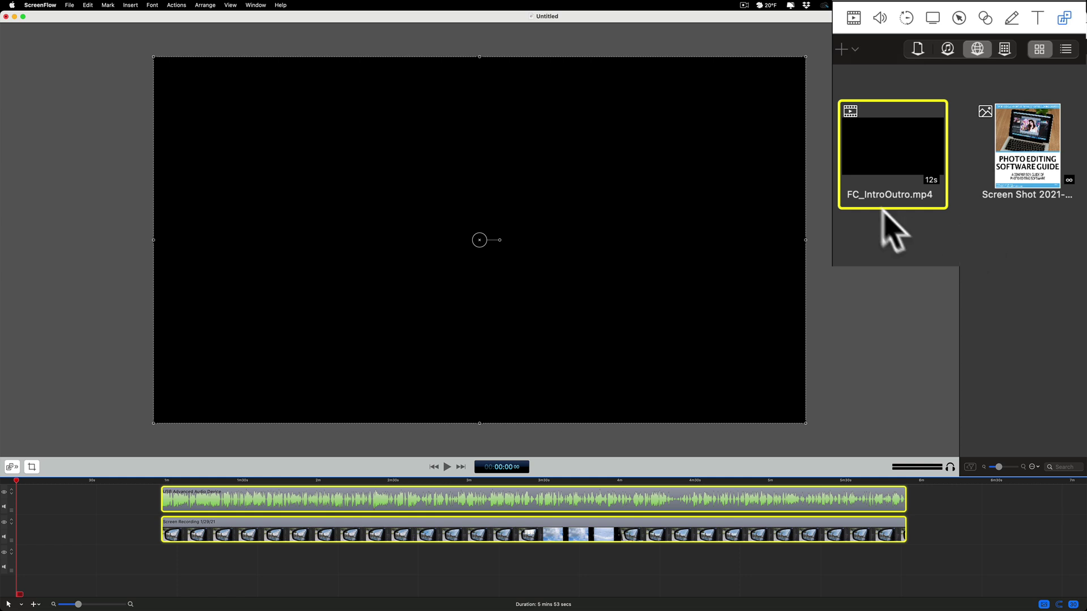
mouse_move(872, 152)
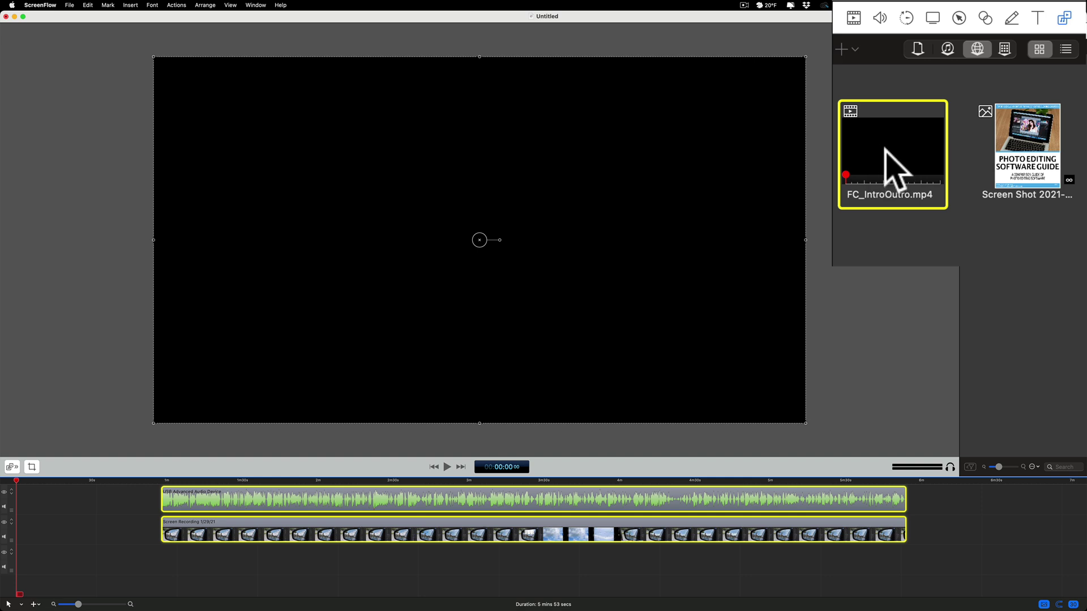
left_click(1024, 177)
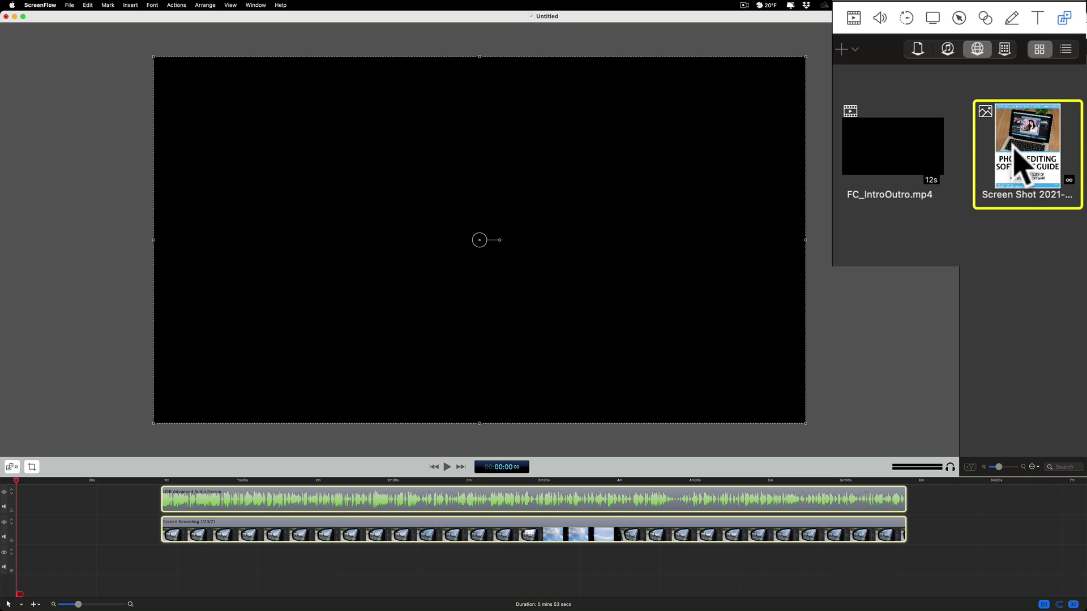
Step: Place FC_IntroOutro.mp4 at the start of the screen recording's track and enlarge it to fill the canvas
left_click(888, 160)
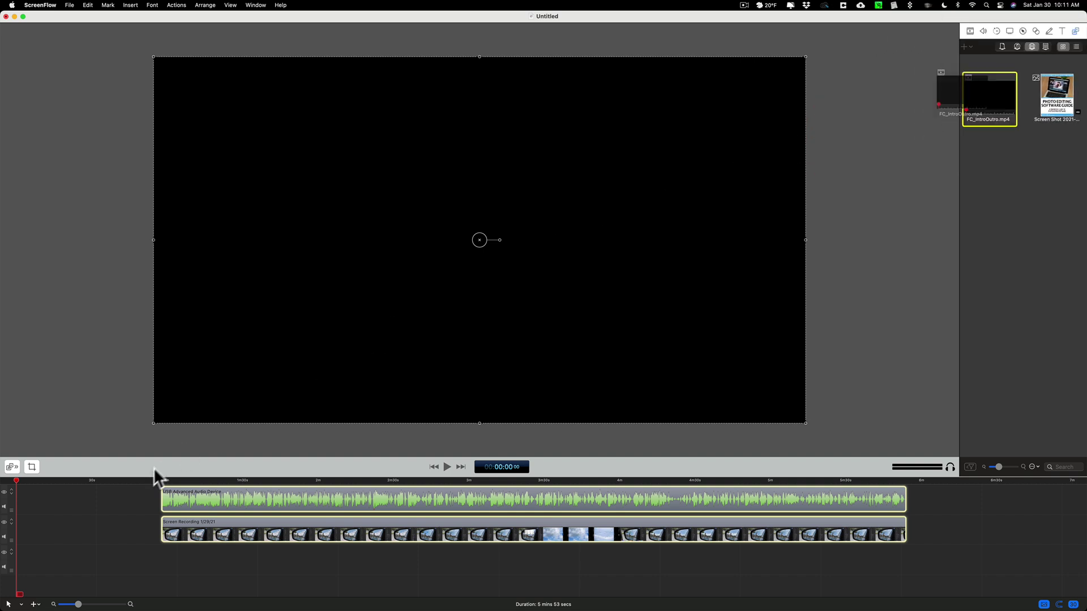
left_click_drag(100, 501, 57, 526)
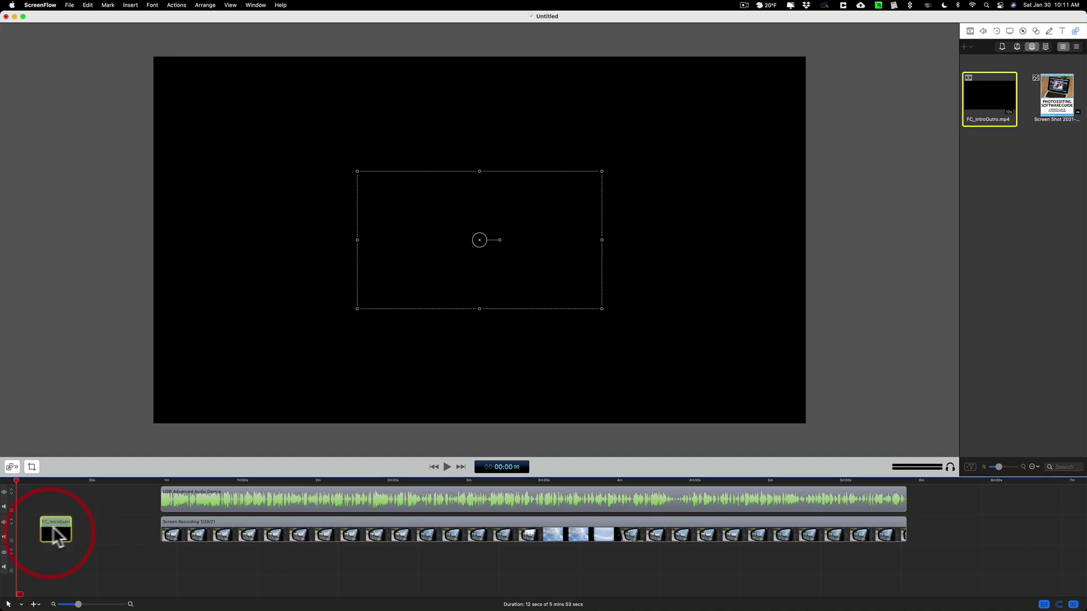
left_click(31, 525)
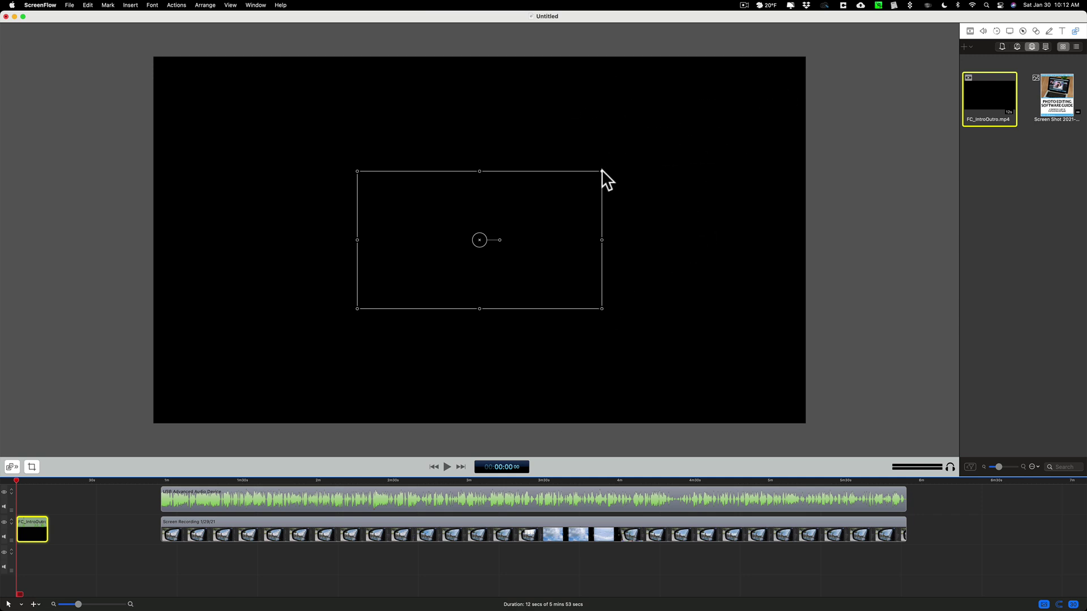
left_click_drag(601, 170, 803, 57)
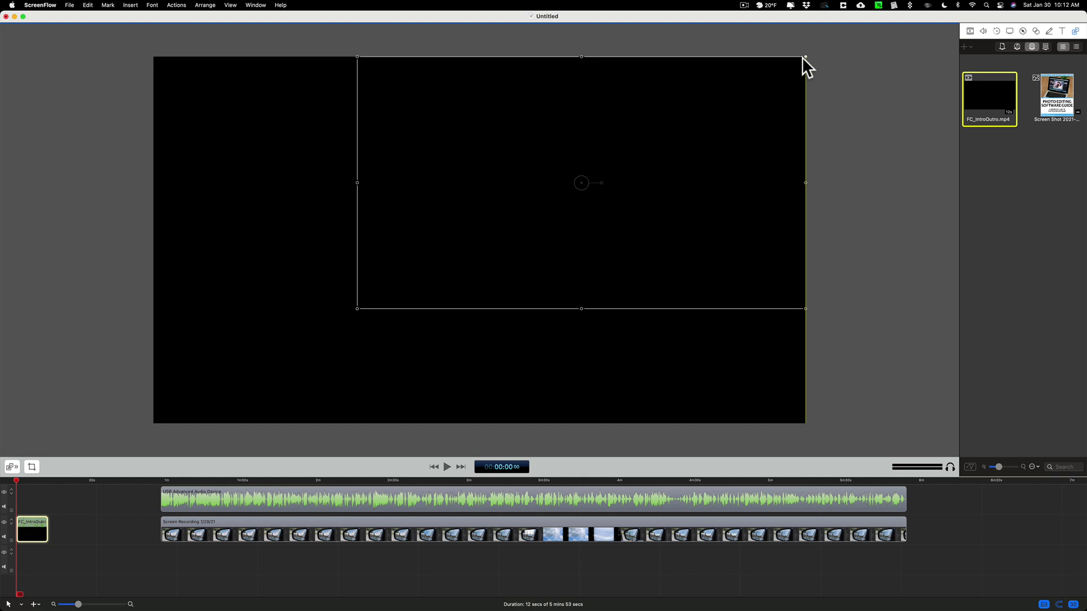
left_click_drag(357, 309, 156, 427)
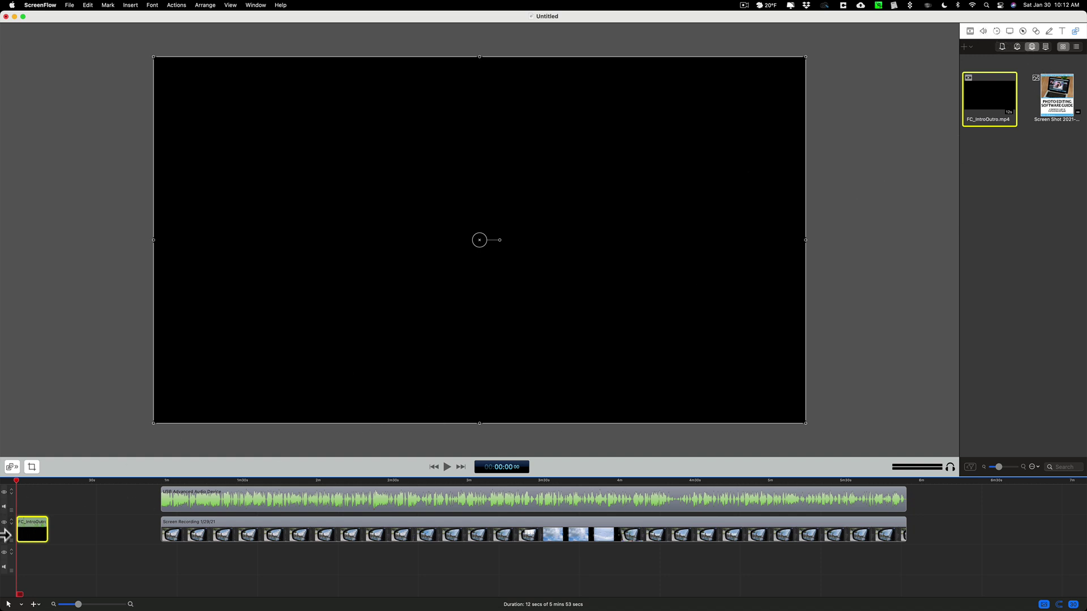
Step: Set the intro clip's volume to 65% and play back its first few seconds
left_click(34, 520)
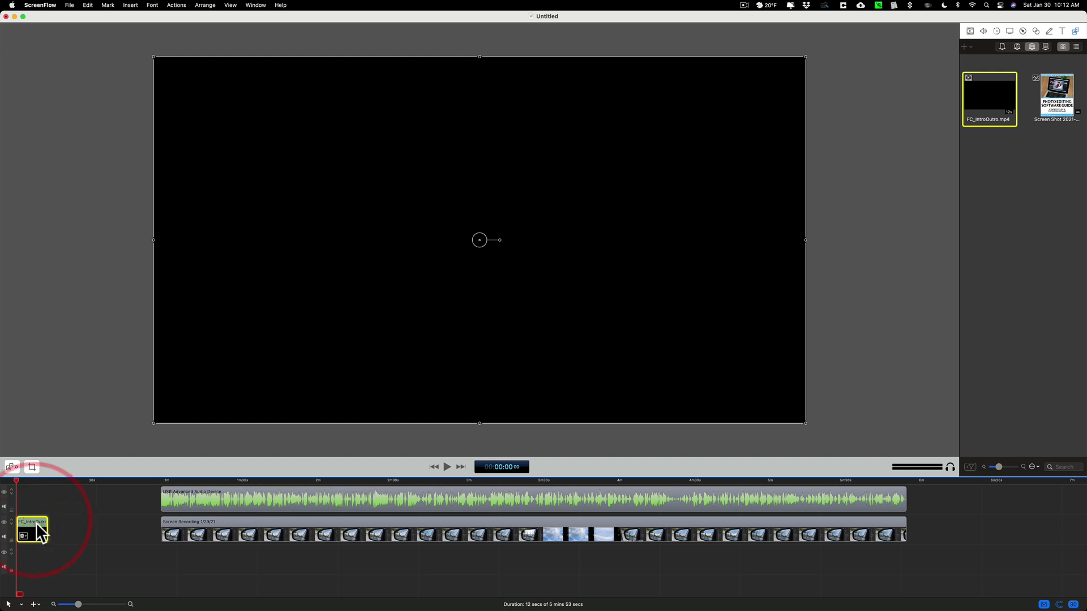
left_click(983, 31)
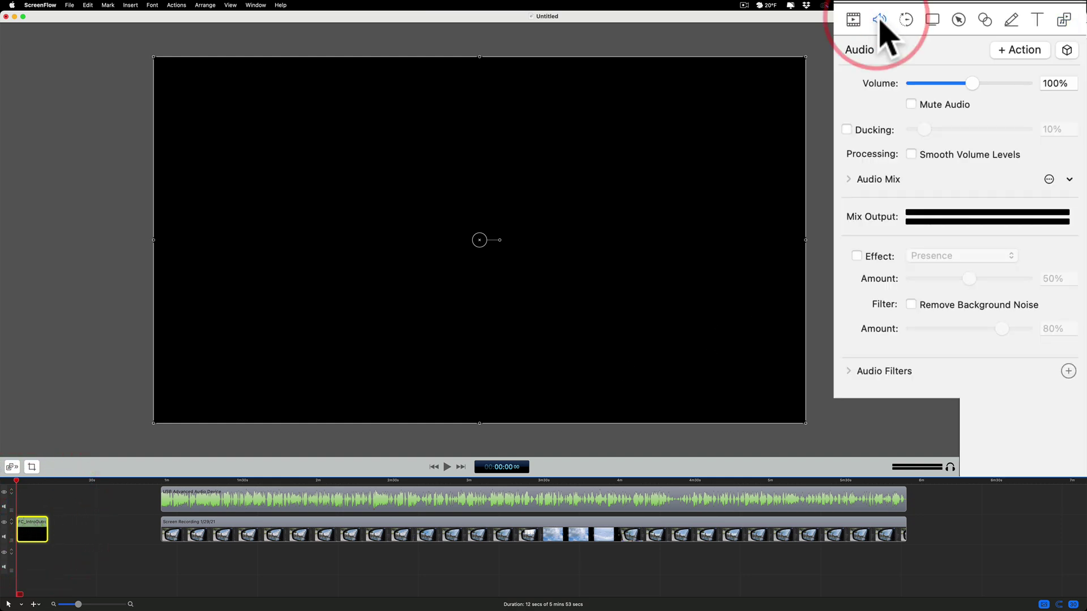
left_click_drag(972, 84, 951, 83)
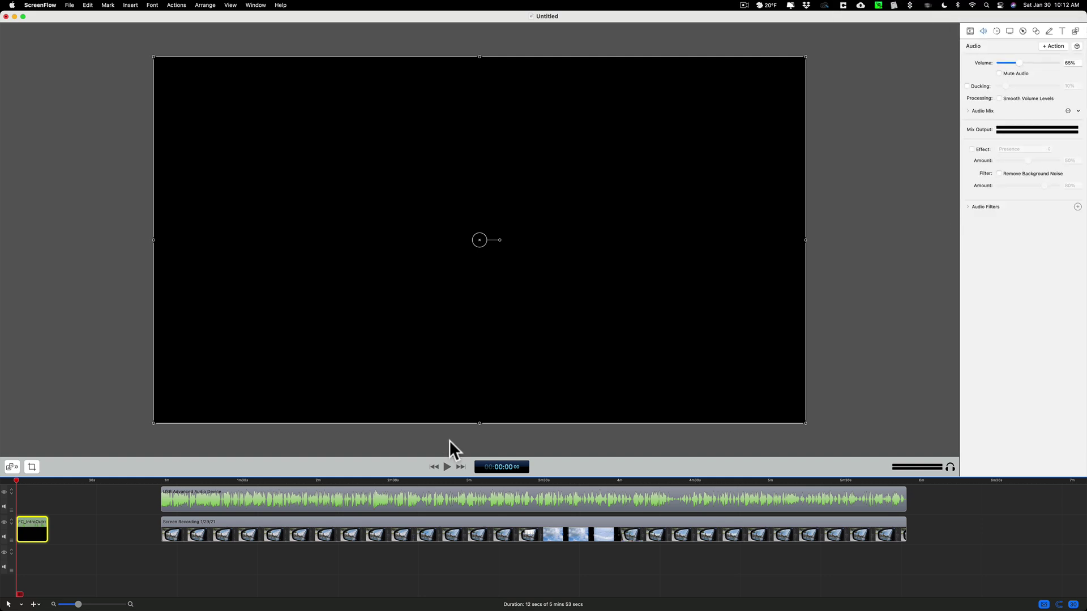
left_click(446, 467)
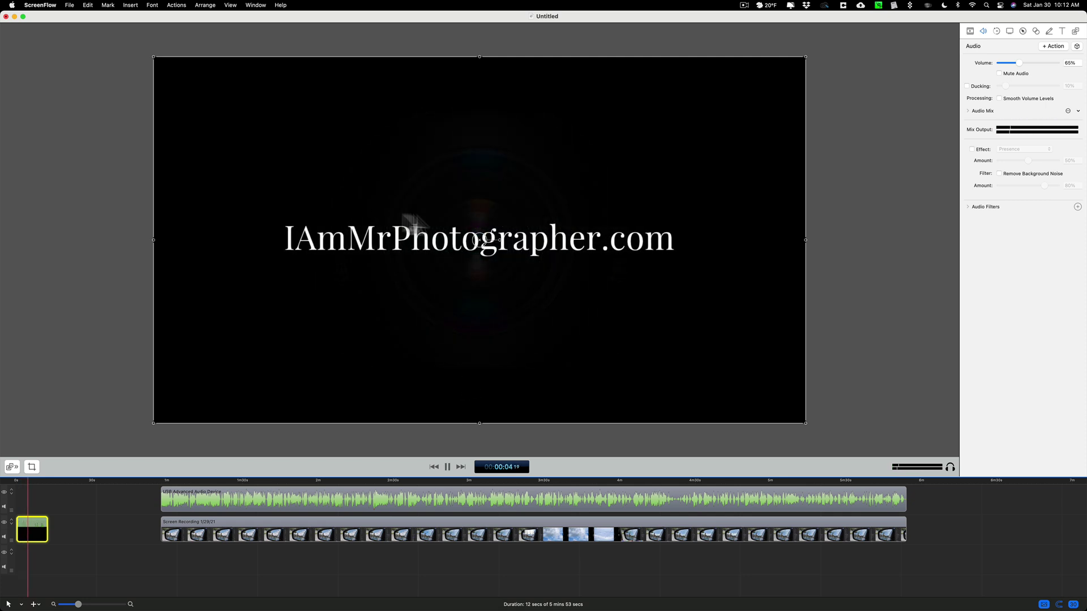
left_click(446, 466)
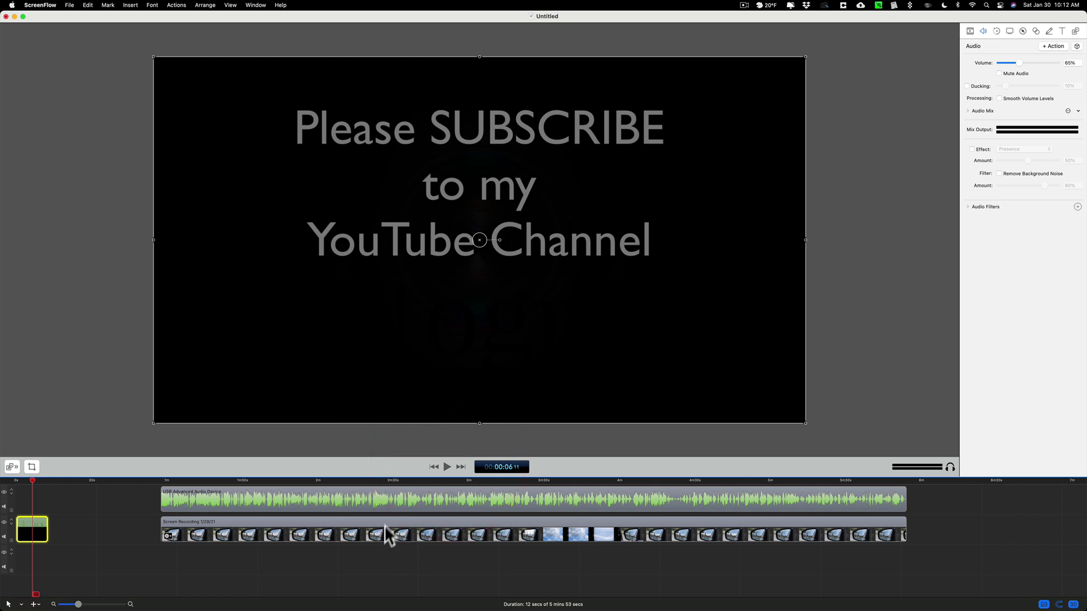
Step: Move the audio and screen recording clips together to start where the intro ends, leaving only the screen recording clip selected
left_click(369, 559)
left_click_drag(373, 553, 412, 495)
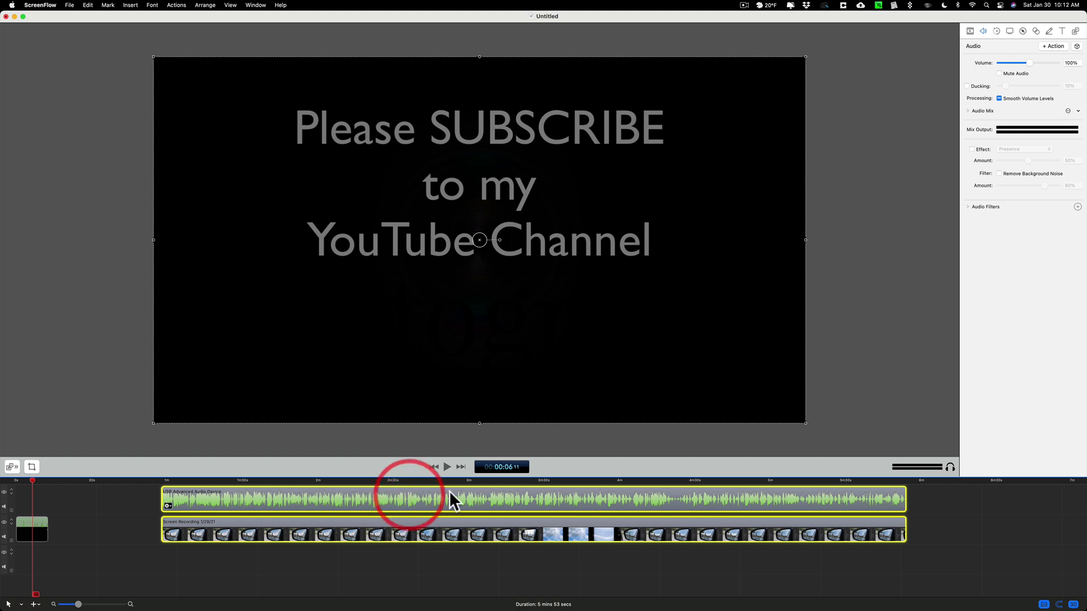
left_click_drag(487, 502, 365, 498)
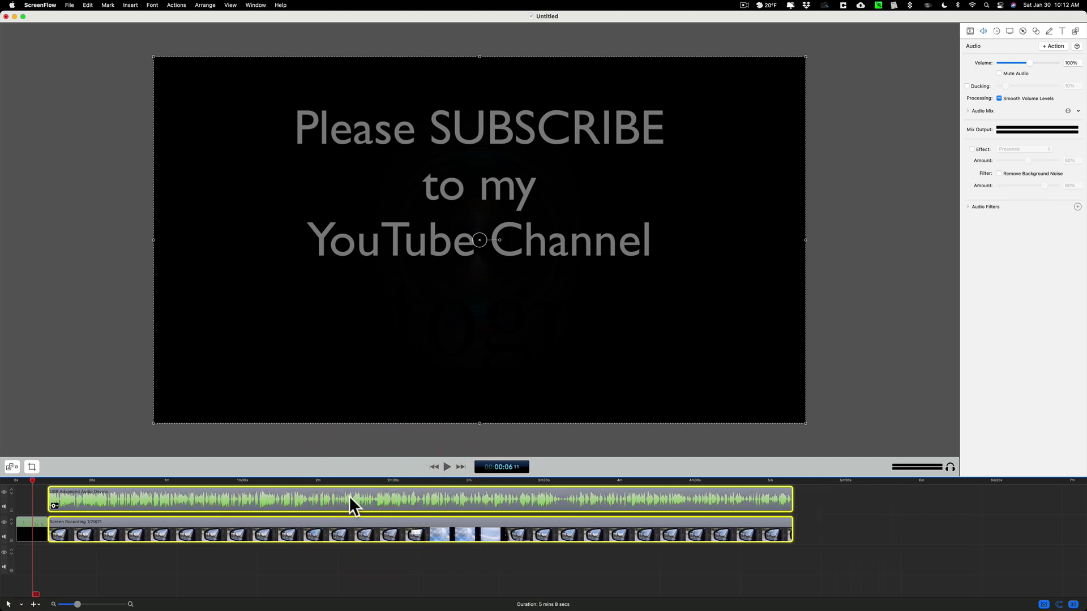
left_click(349, 496, "super")
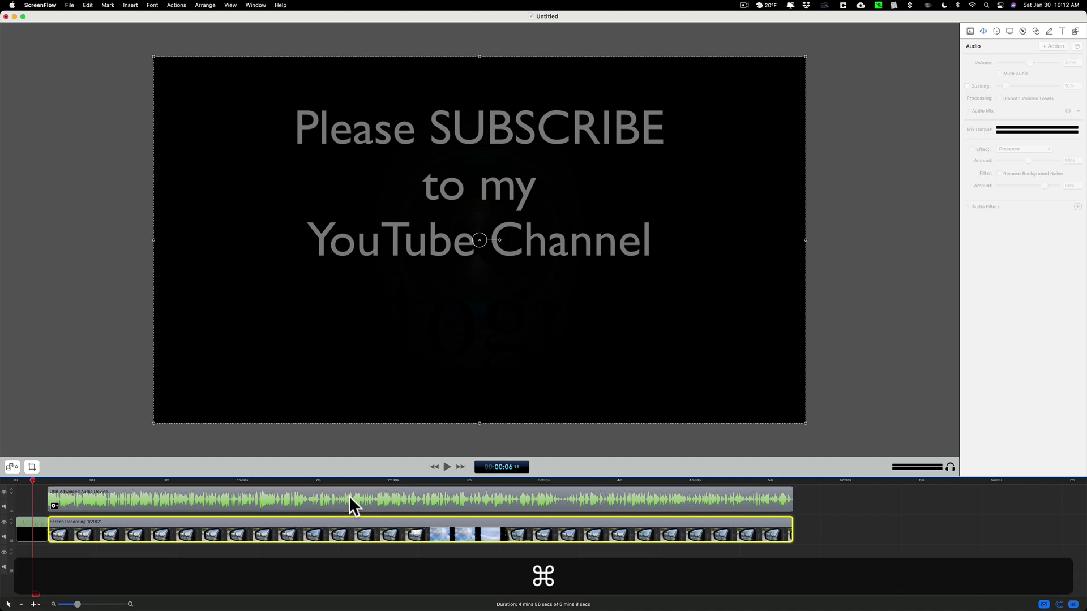
left_click(215, 529)
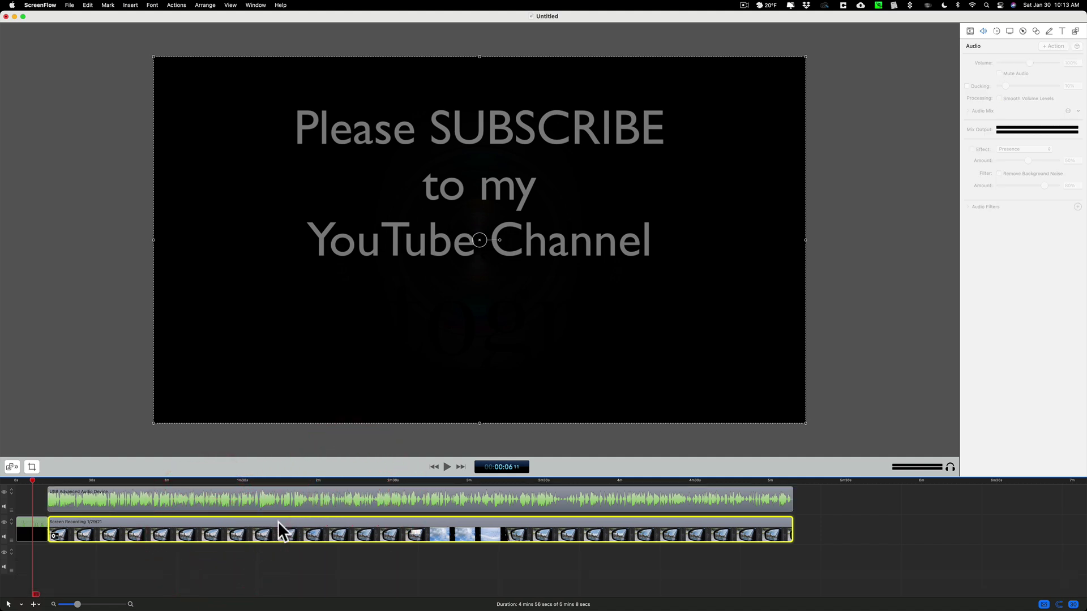
Step: Play the cut from the intro into the screen recording and return the playhead to about 6 seconds
left_click(447, 467)
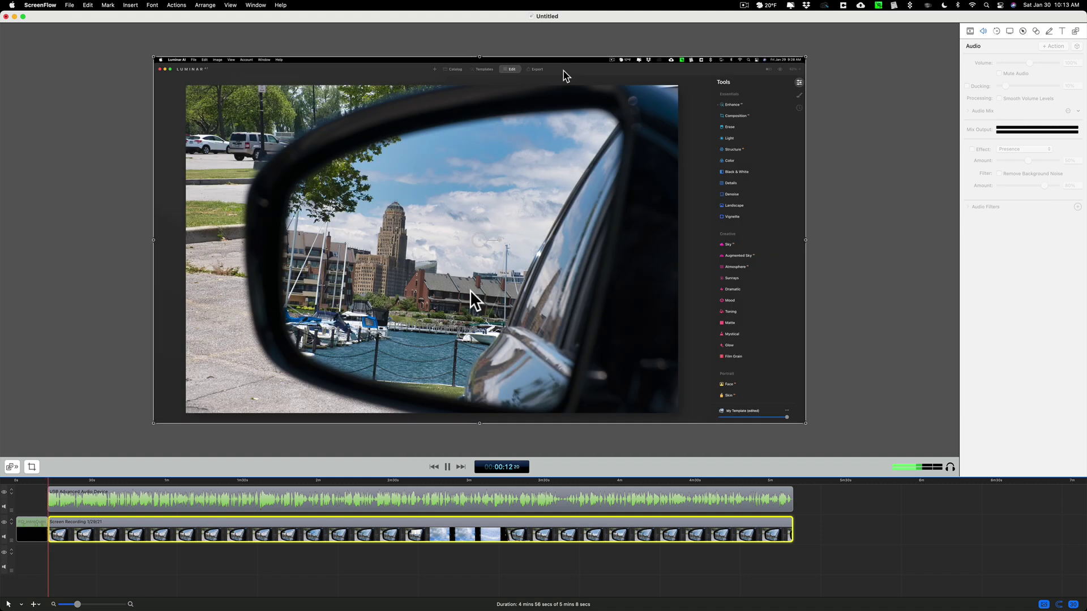
key("space")
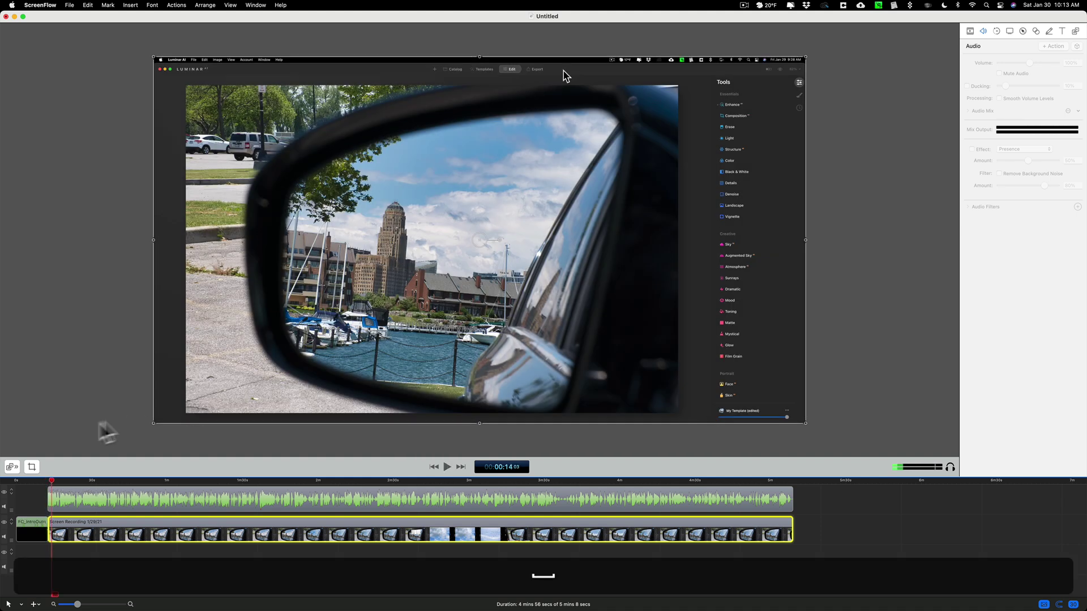
left_click_drag(52, 481, 34, 481)
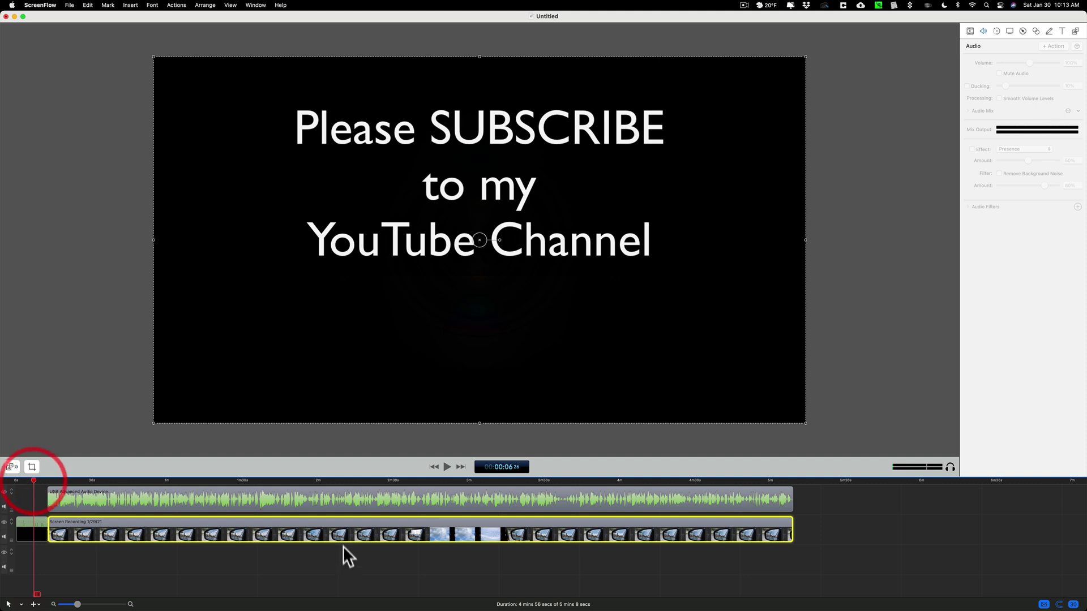
Step: Add a starting transition to the screen recording clip and play through it
right_click(361, 522)
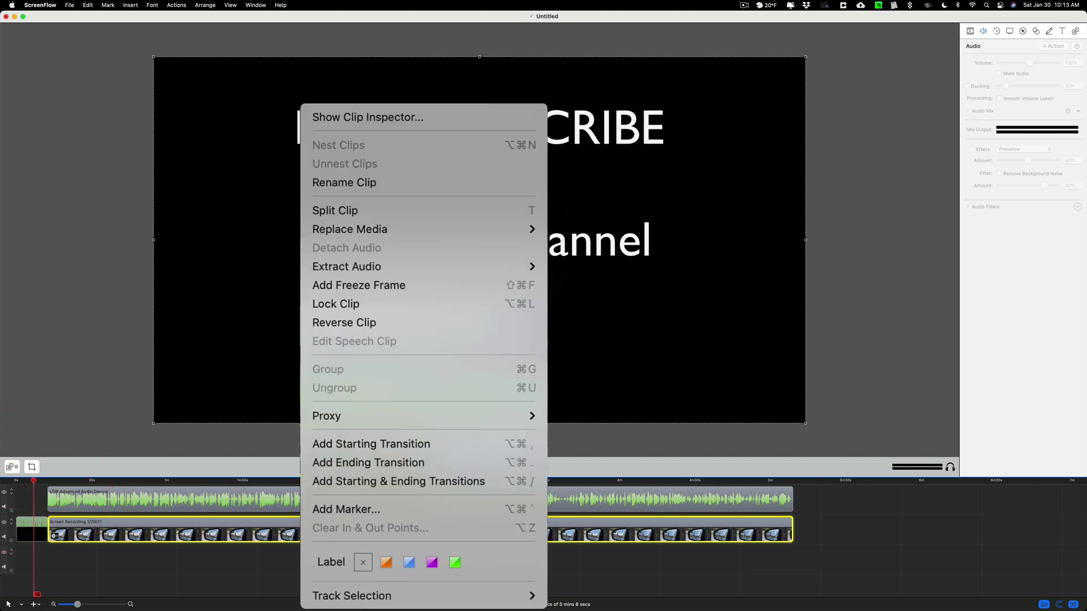
left_click(455, 445)
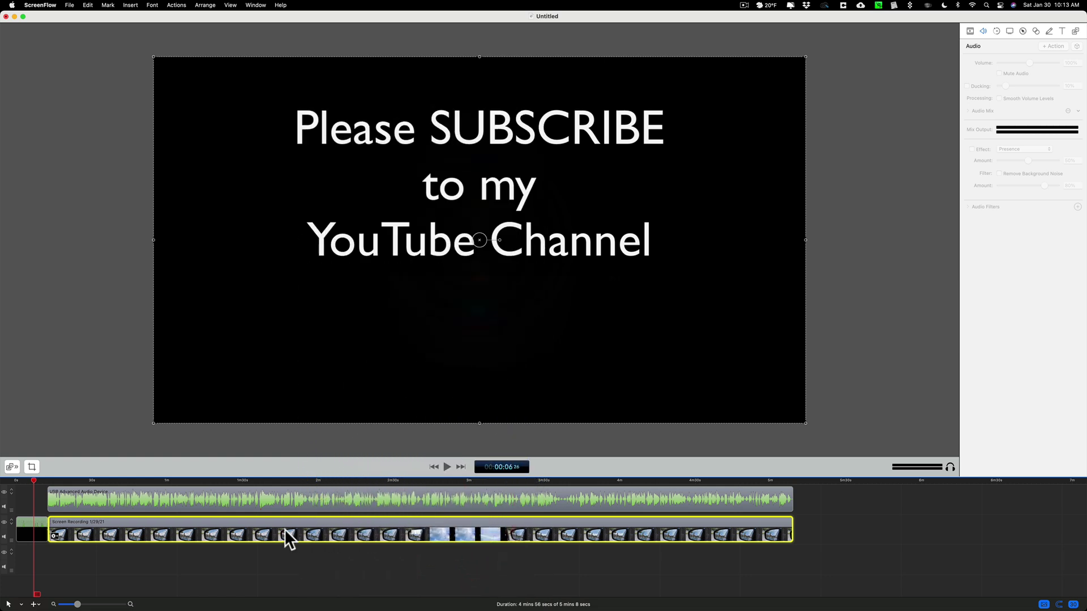
left_click(448, 468)
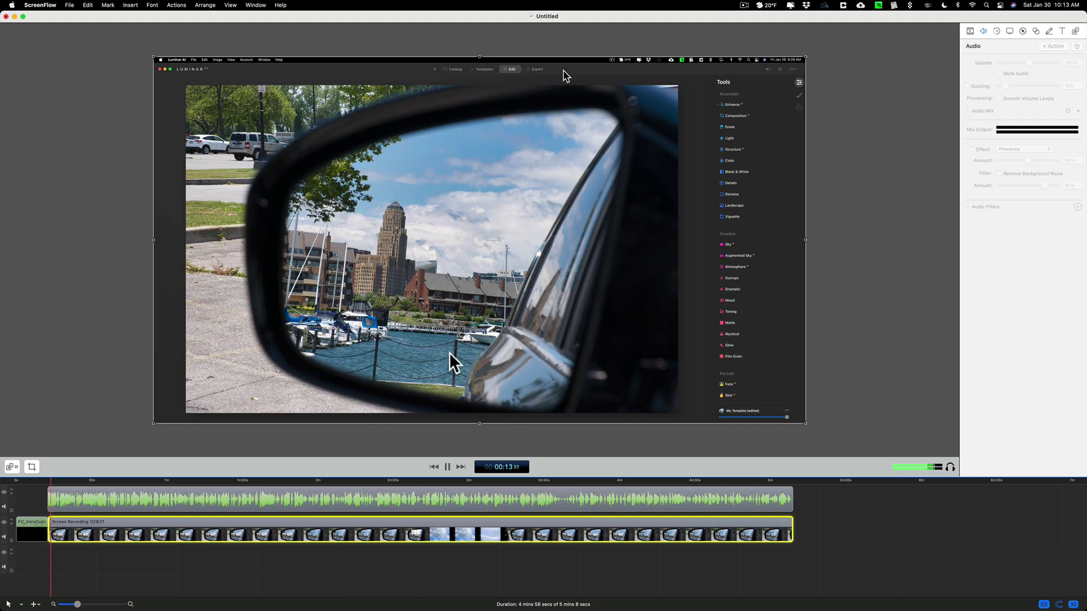
left_click(429, 518)
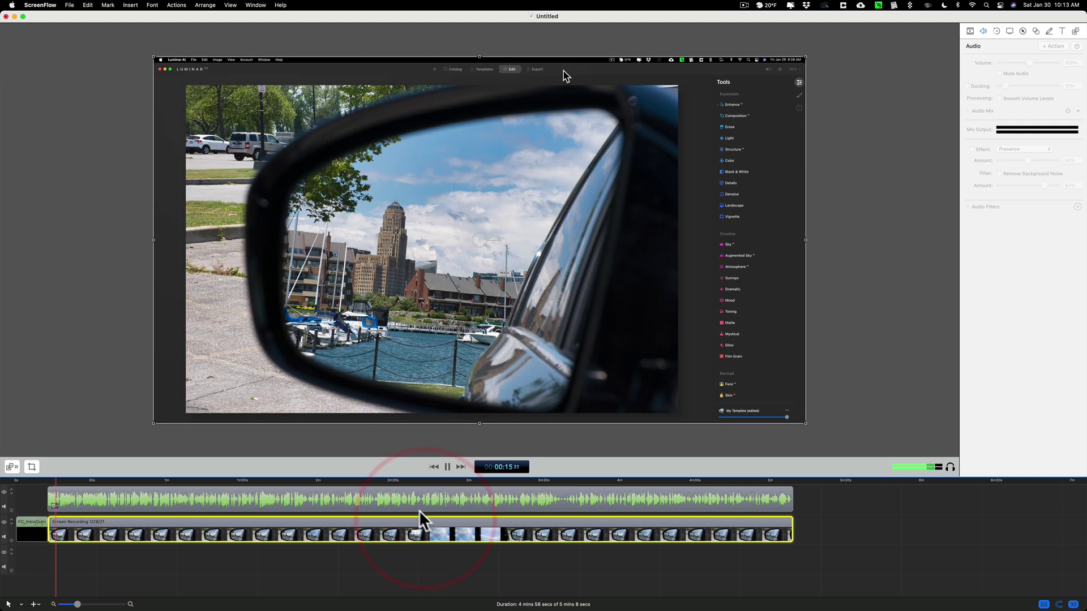
left_click(449, 467)
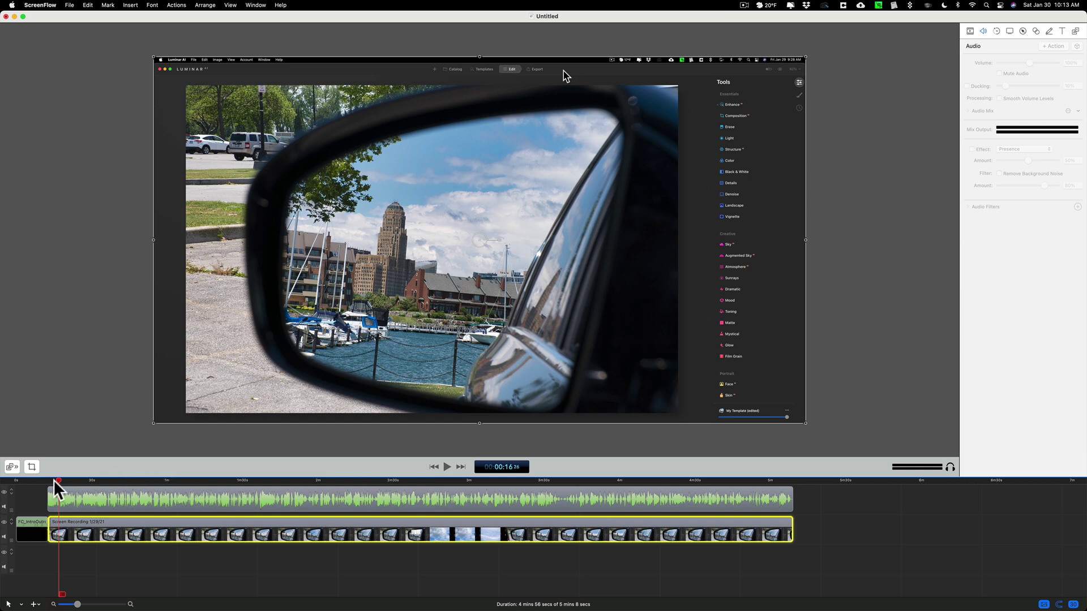
Step: Find the click on the Sky tool at about 1:30 and add a callout action there to the screen recording clip
left_click_drag(58, 481, 240, 485)
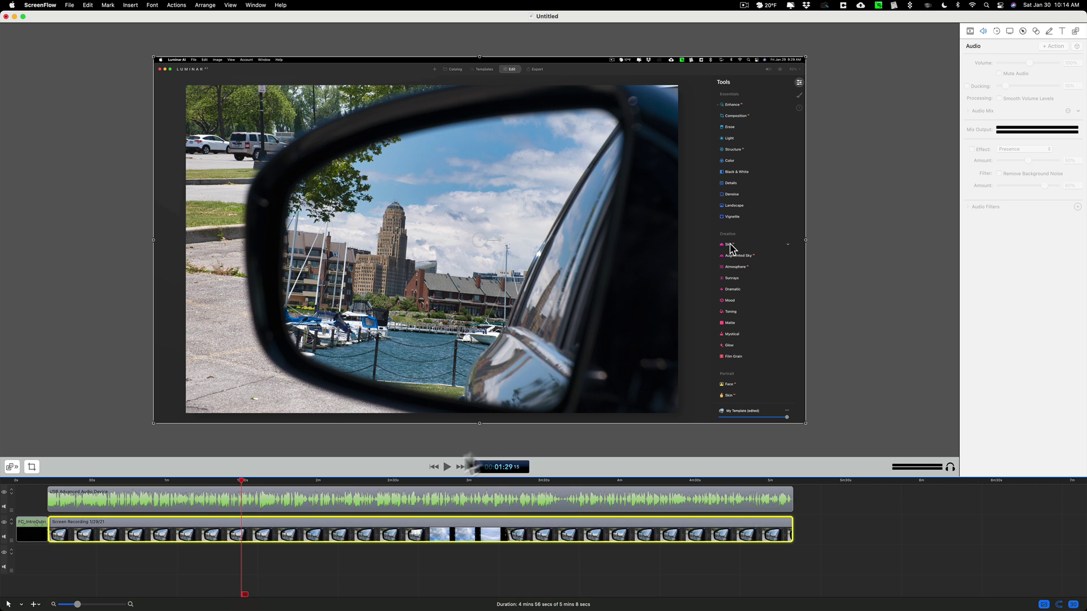
left_click(447, 465)
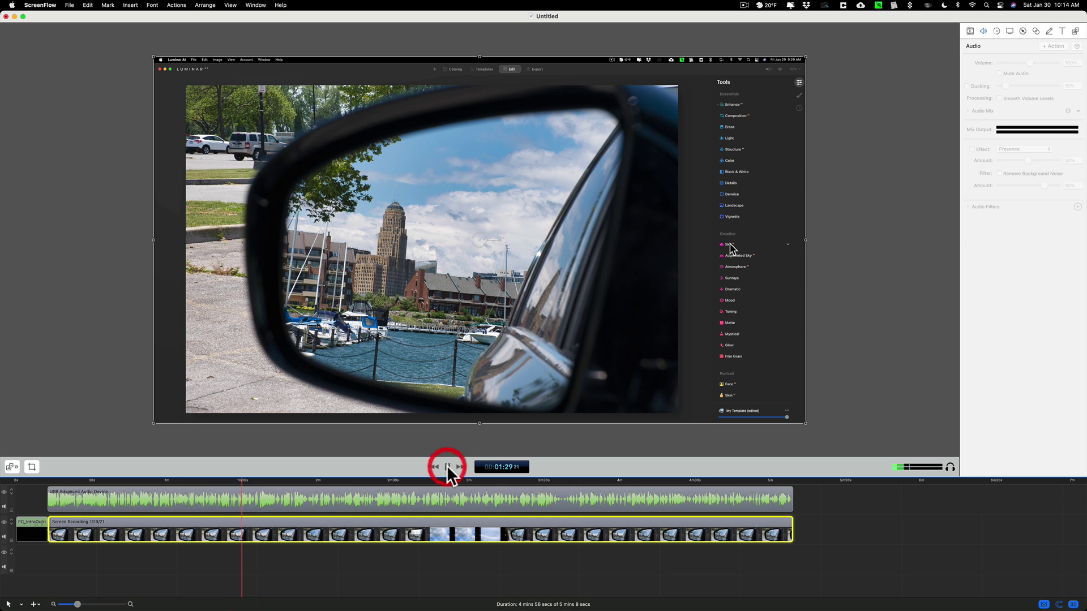
left_click(448, 467)
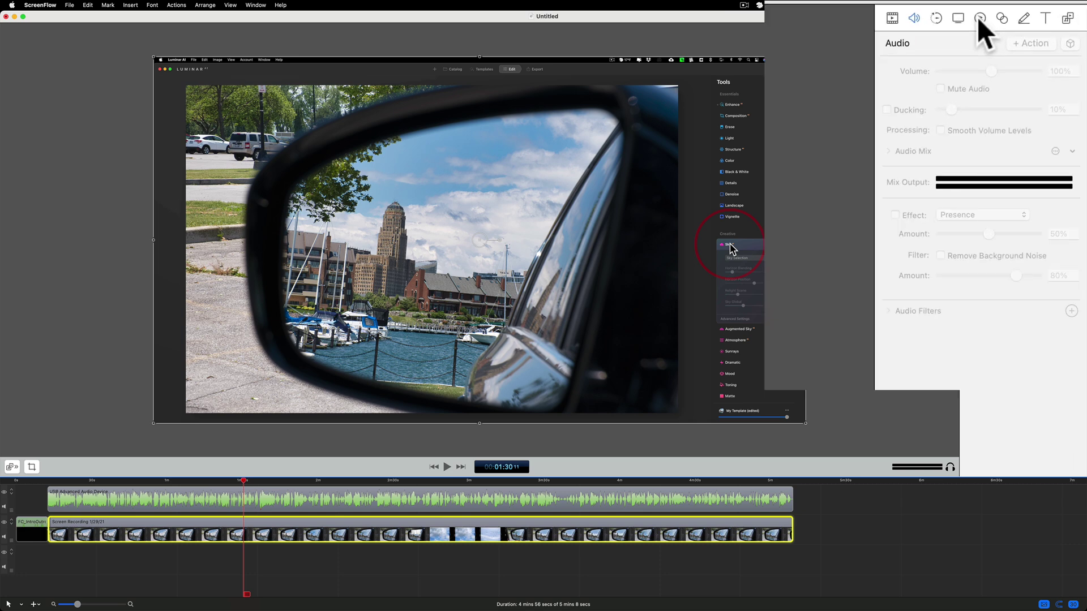
left_click(979, 19)
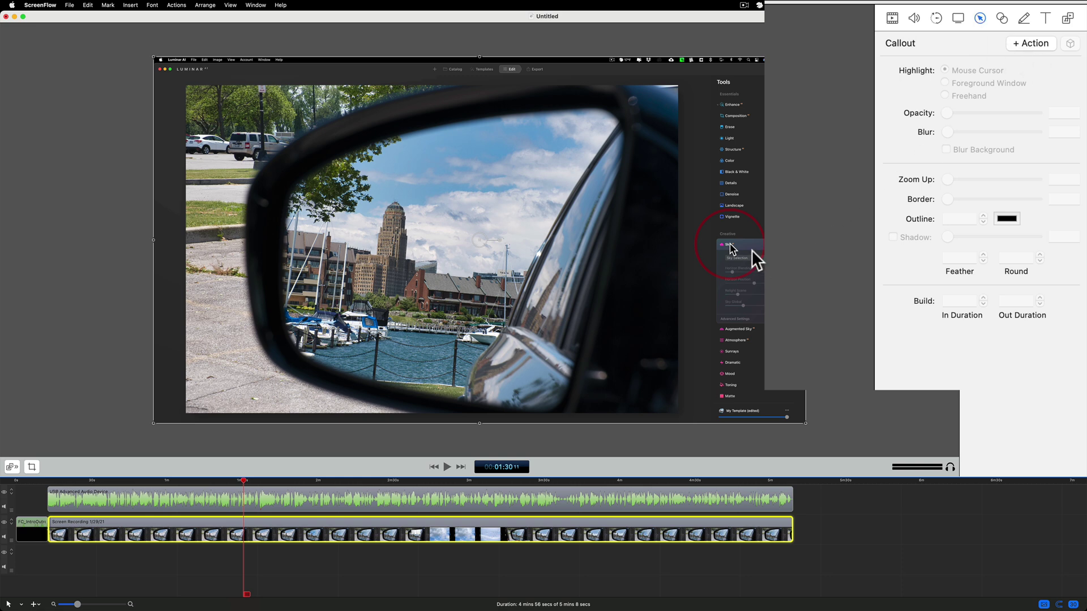
left_click(1028, 43)
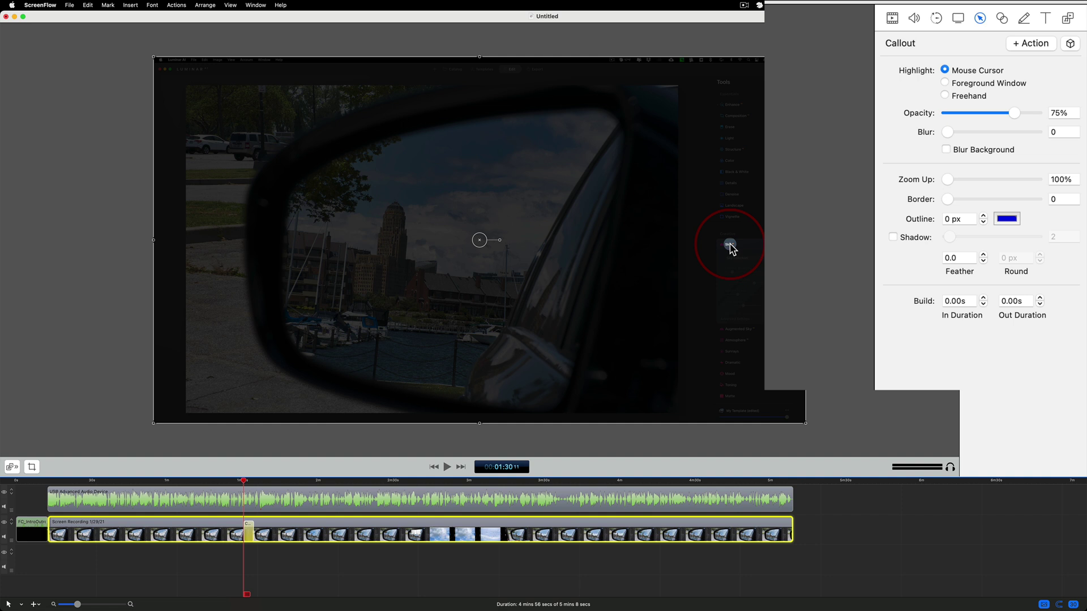
Step: Set the callout to a Freehand highlight with the rectangle shape and an opacity of 0
left_click(945, 83)
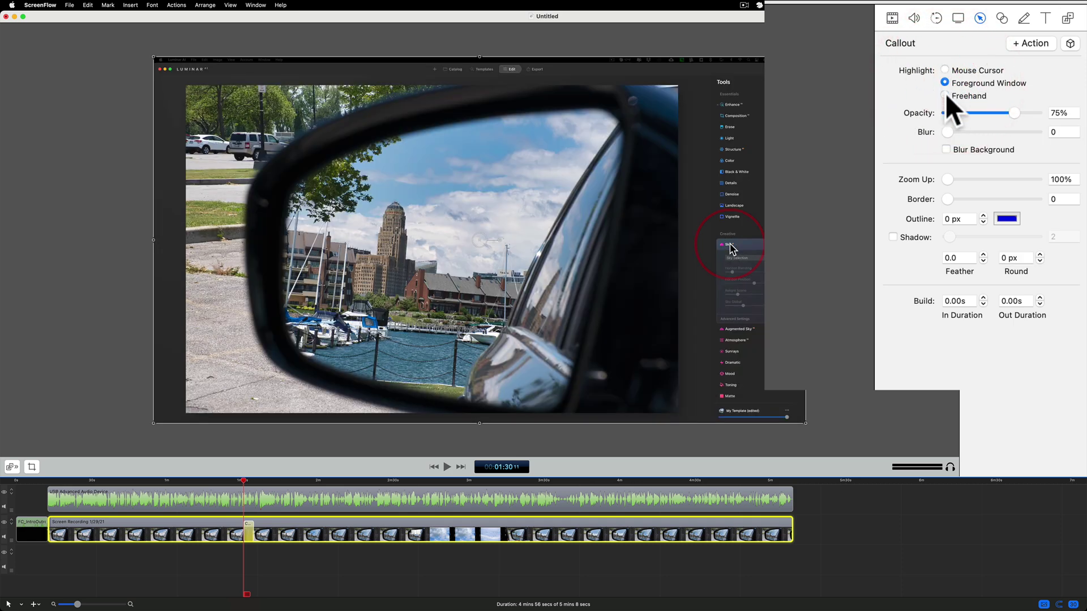
left_click(945, 95)
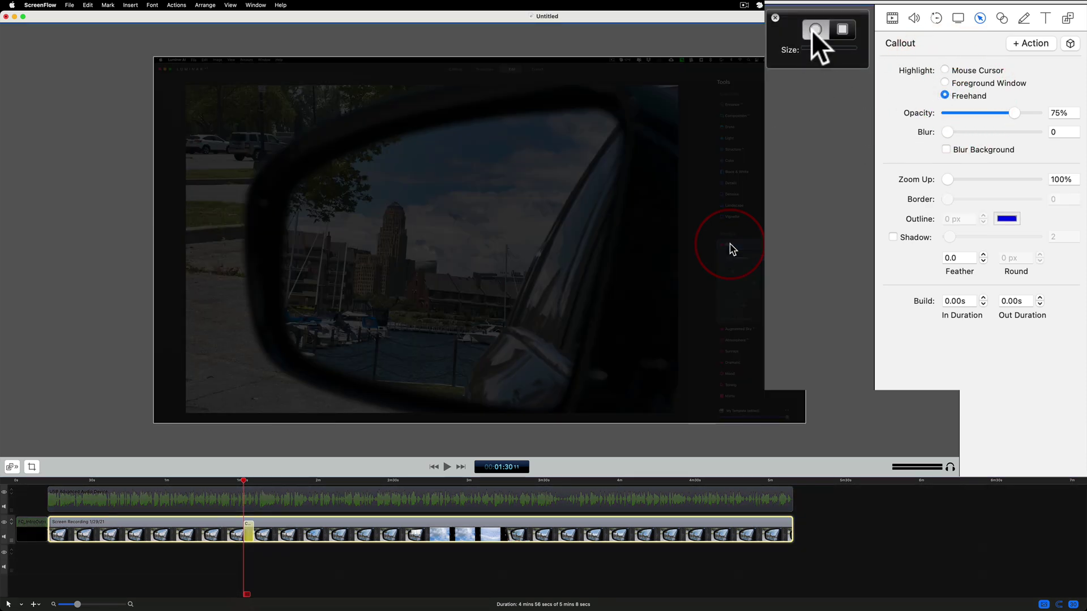
left_click(842, 30)
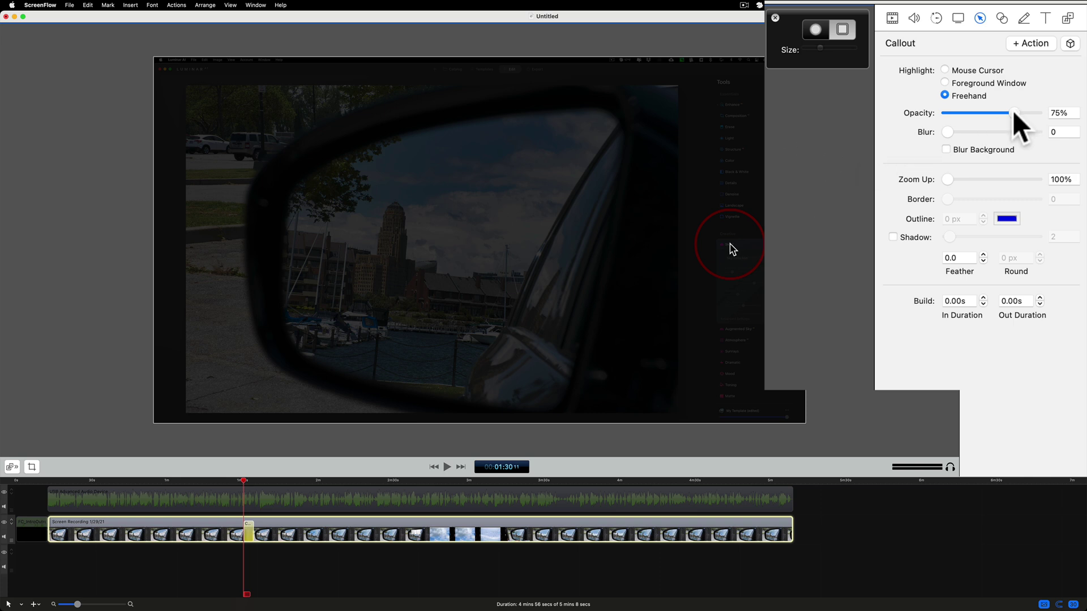
left_click_drag(1013, 111, 855, 110)
left_click(948, 89)
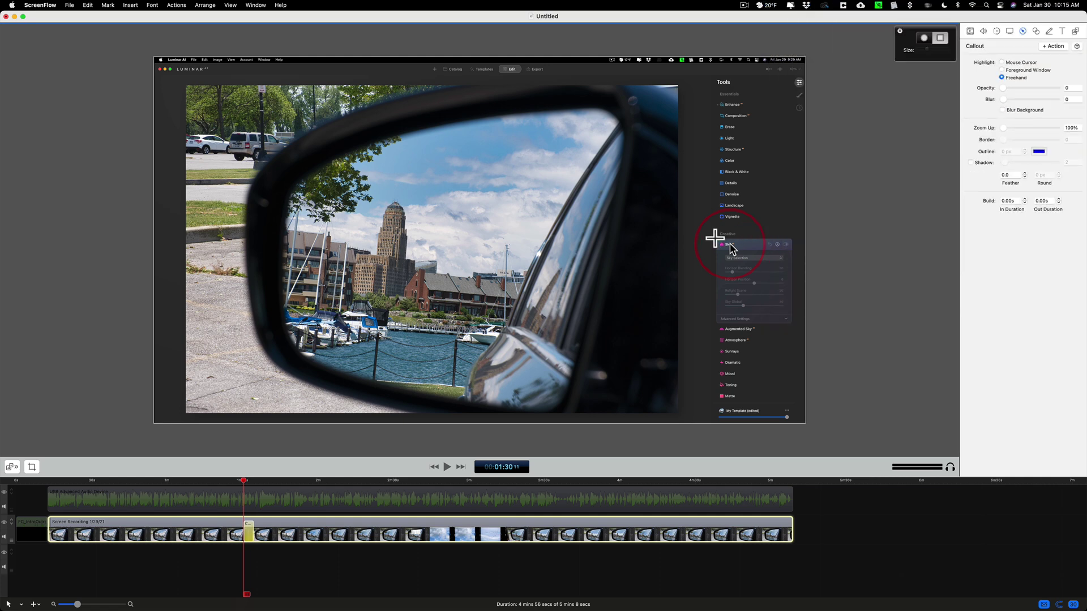
Step: Draw the callout rectangle around the Sky settings and the tools below them down to Matte, and set Zoom Up to 200%
mouse_move(715, 238)
left_mouse_down()
mouse_move(804, 279)
mouse_move(805, 407)
left_mouse_up()
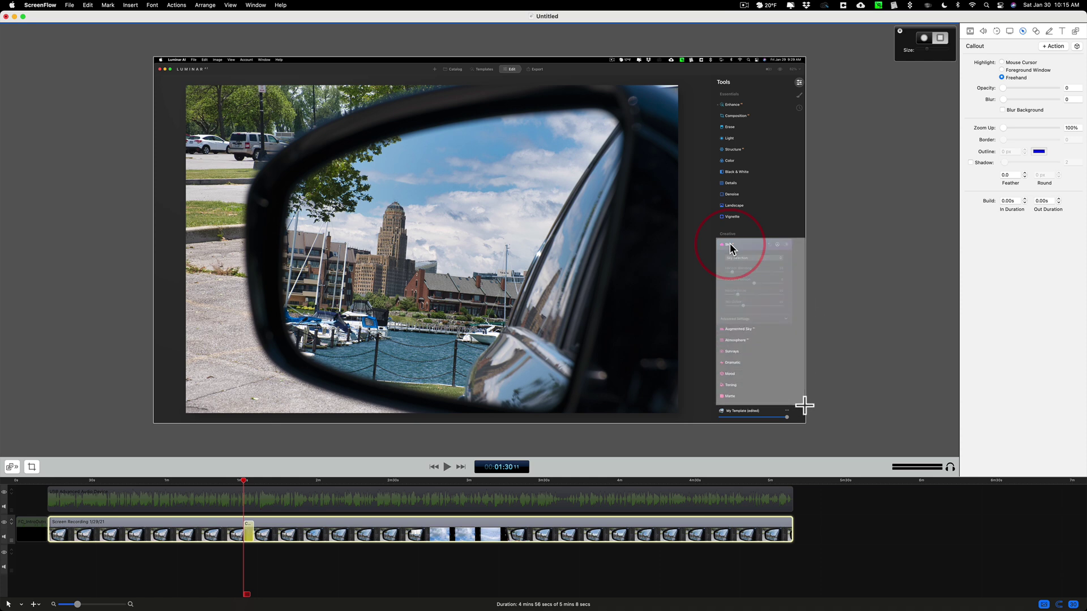
left_click_drag(805, 405, 805, 407)
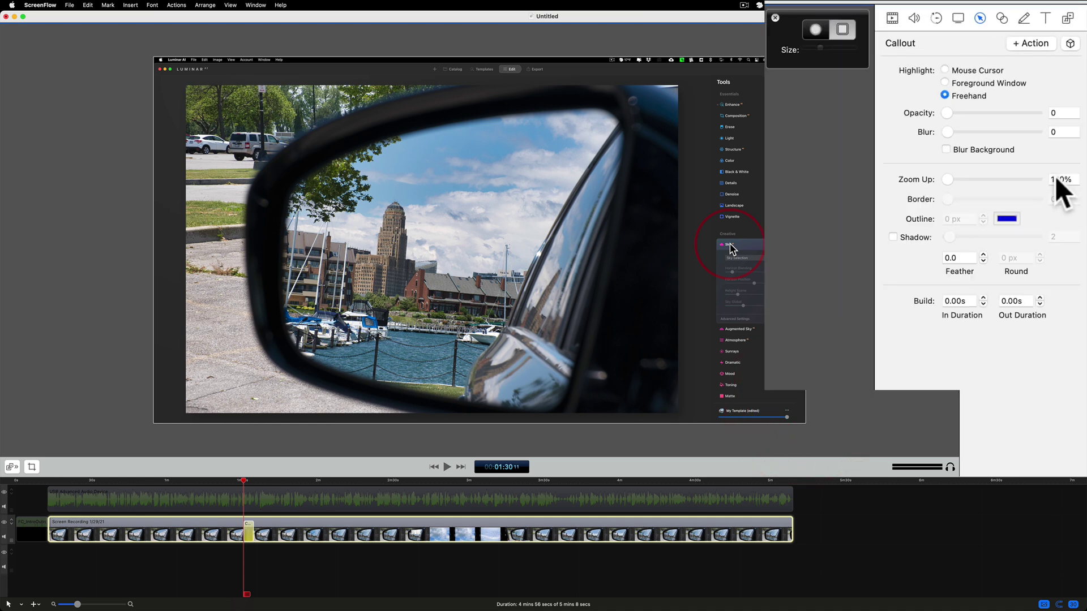
left_click(1056, 177)
type("200")
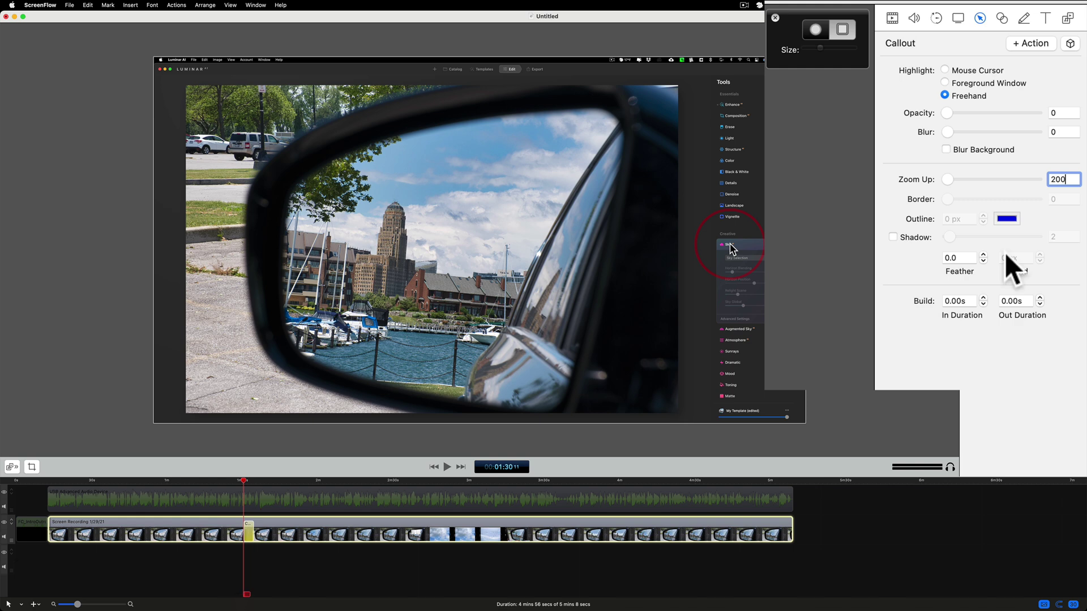
key("Tab")
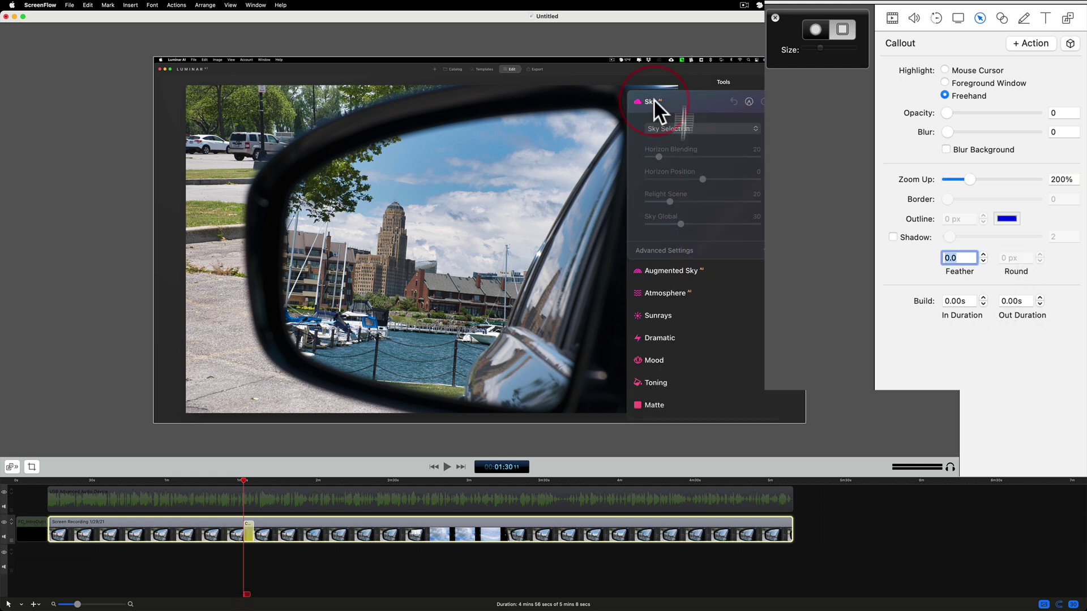
Step: Play the screen recording from about 1:28 through the start of the callout to check the zoom
left_click(235, 487)
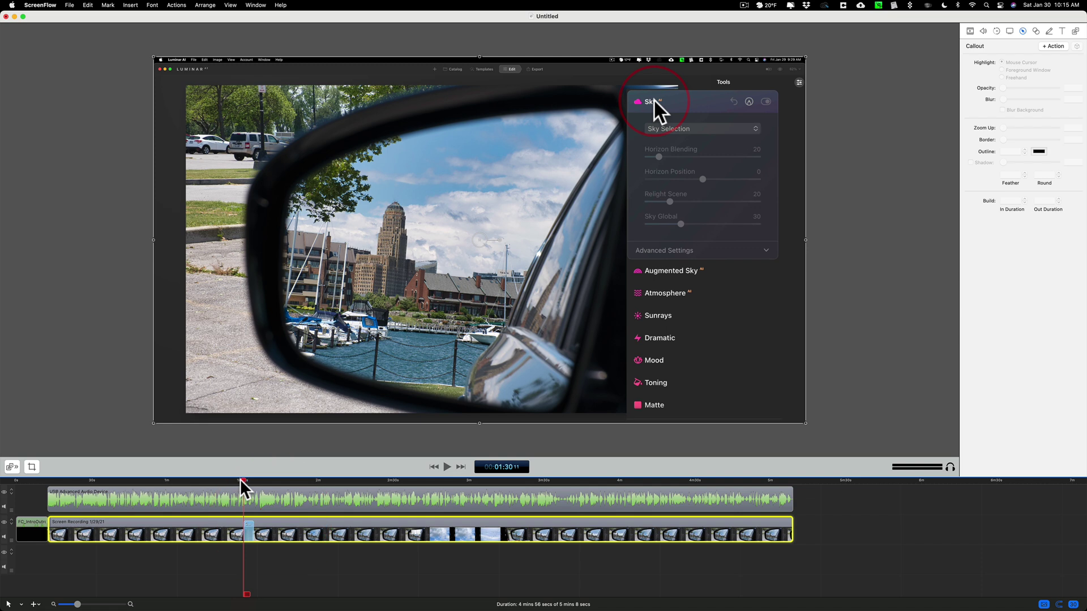
left_click(237, 480)
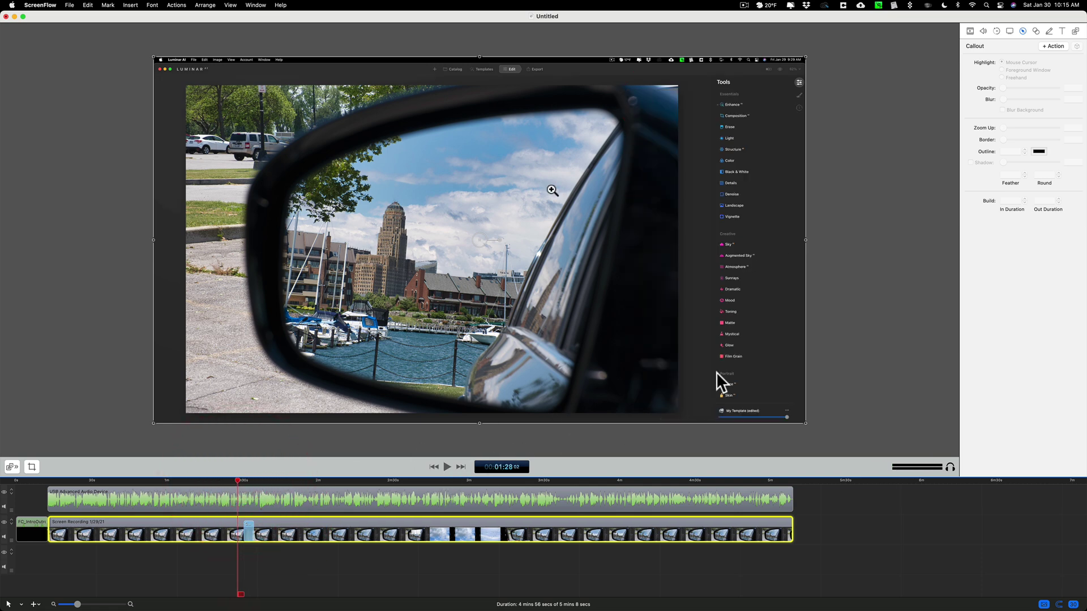
left_click(446, 467)
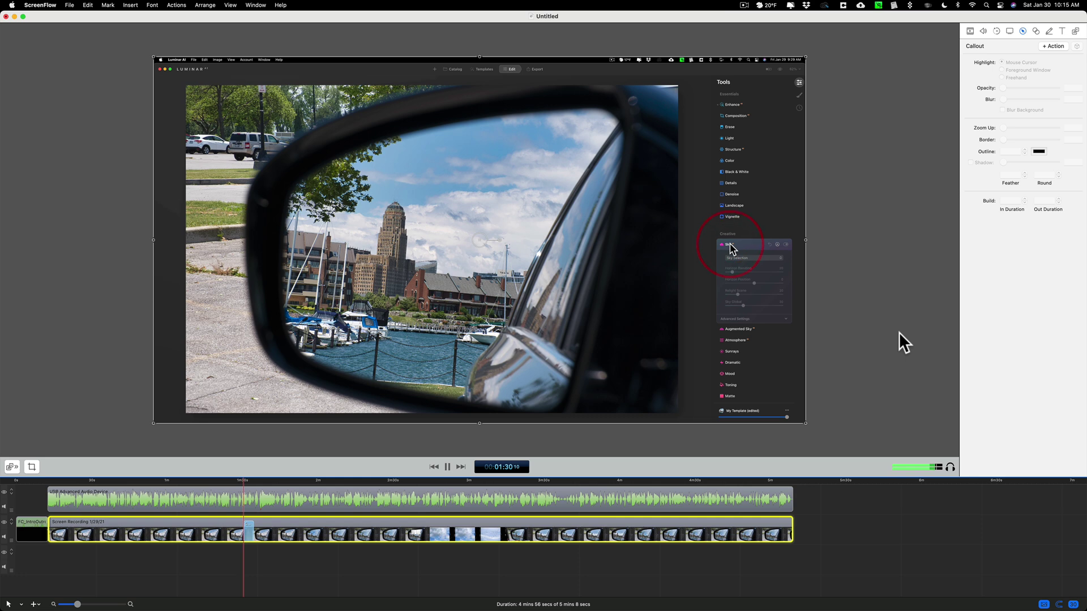
key("space")
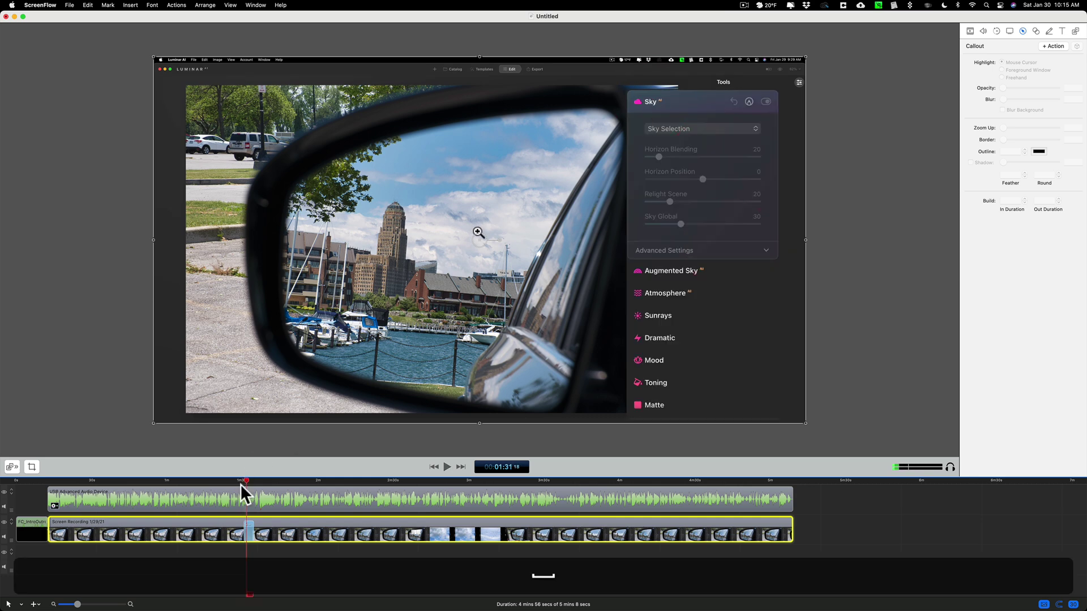
left_click_drag(242, 480, 239, 480)
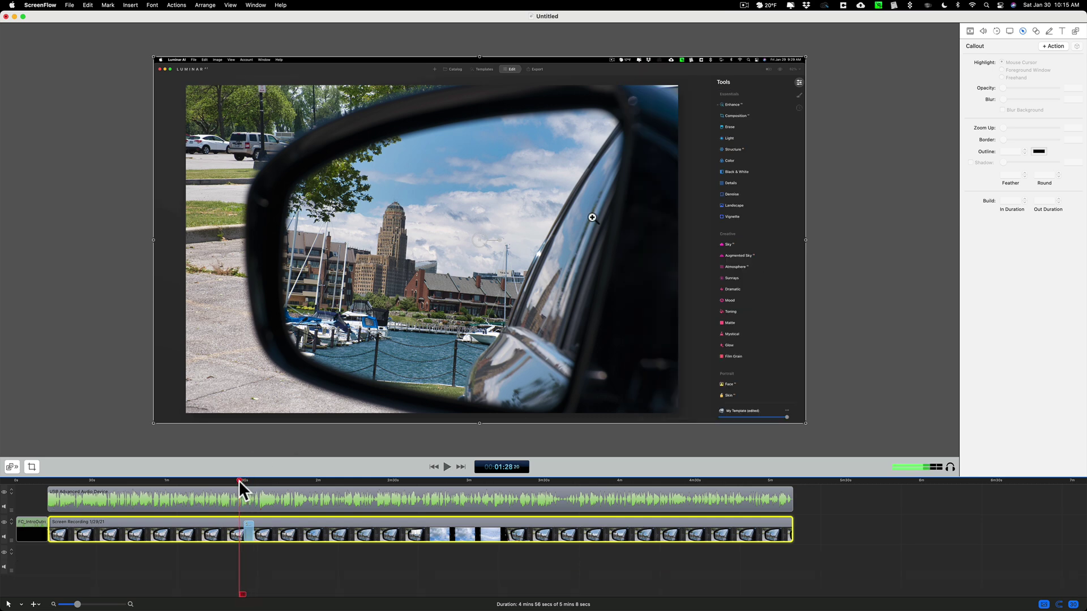
Step: Set the callout's build In Duration to 0.50s
left_click(248, 532)
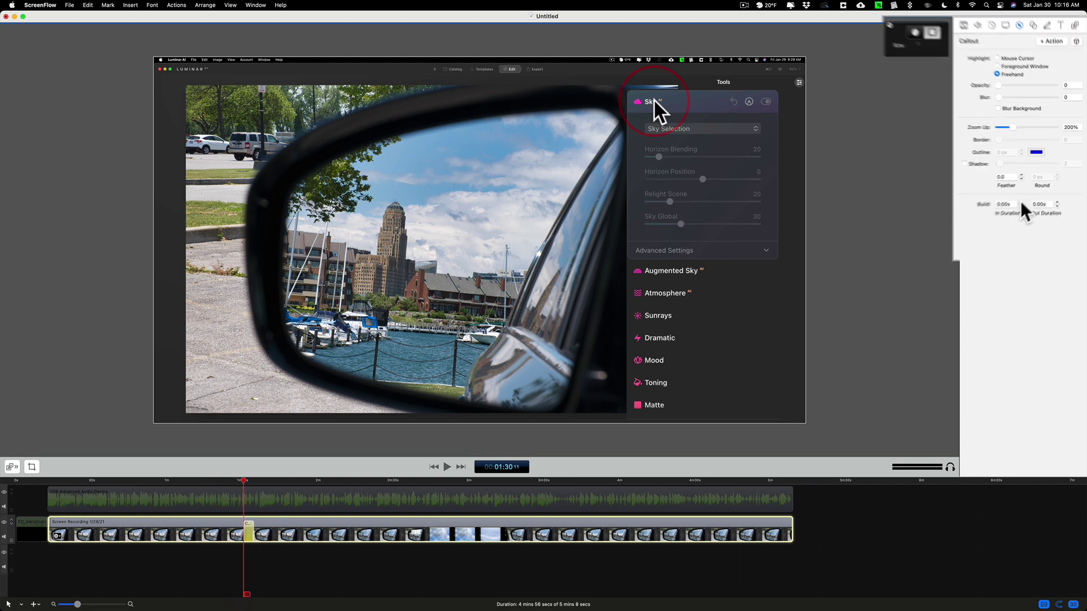
left_click(983, 297)
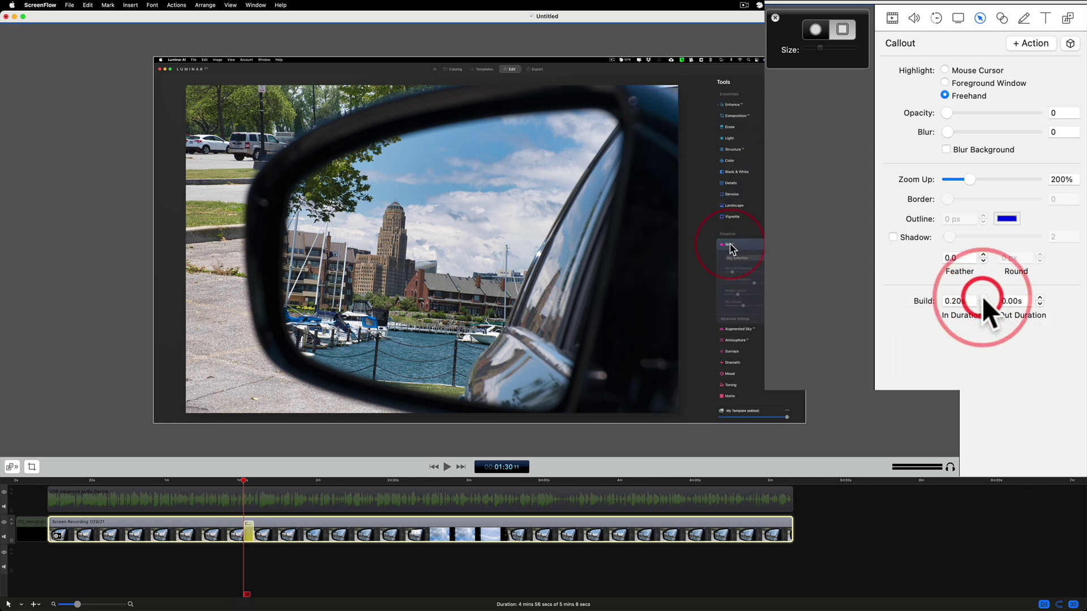
left_click(983, 297)
left_click(984, 297)
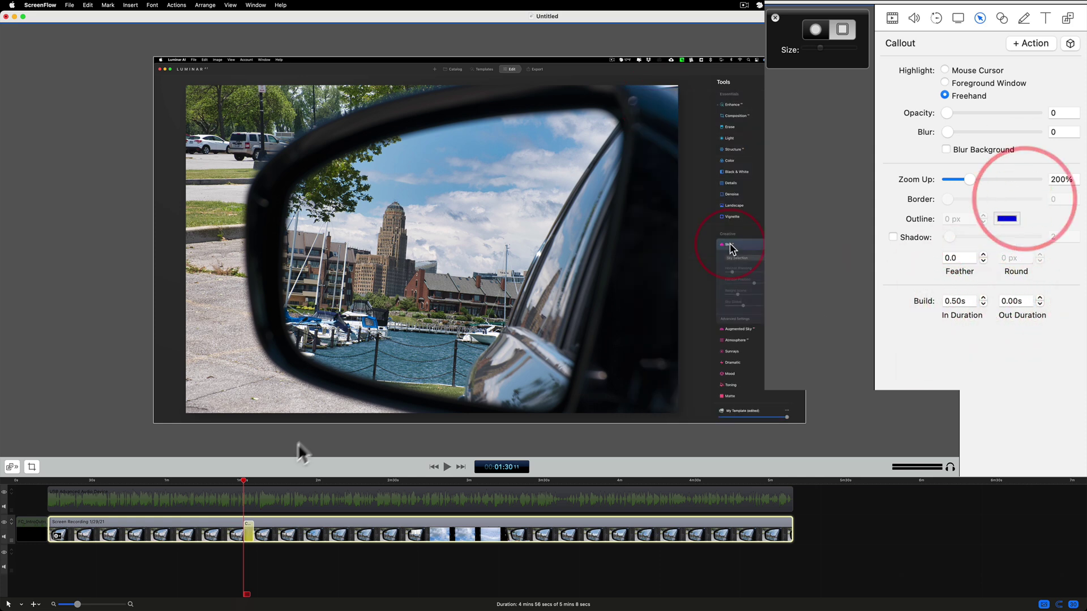
Step: Play the recording from about 1:27 past the end of the callout to check the animated zoom-in
left_click(233, 501)
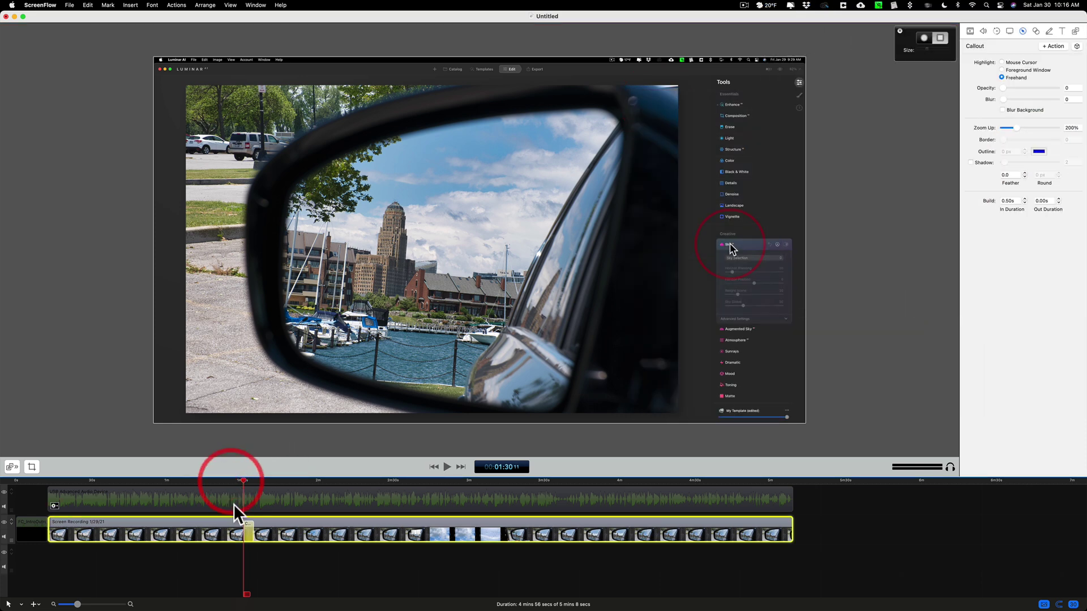
left_click(236, 479)
left_click(301, 531)
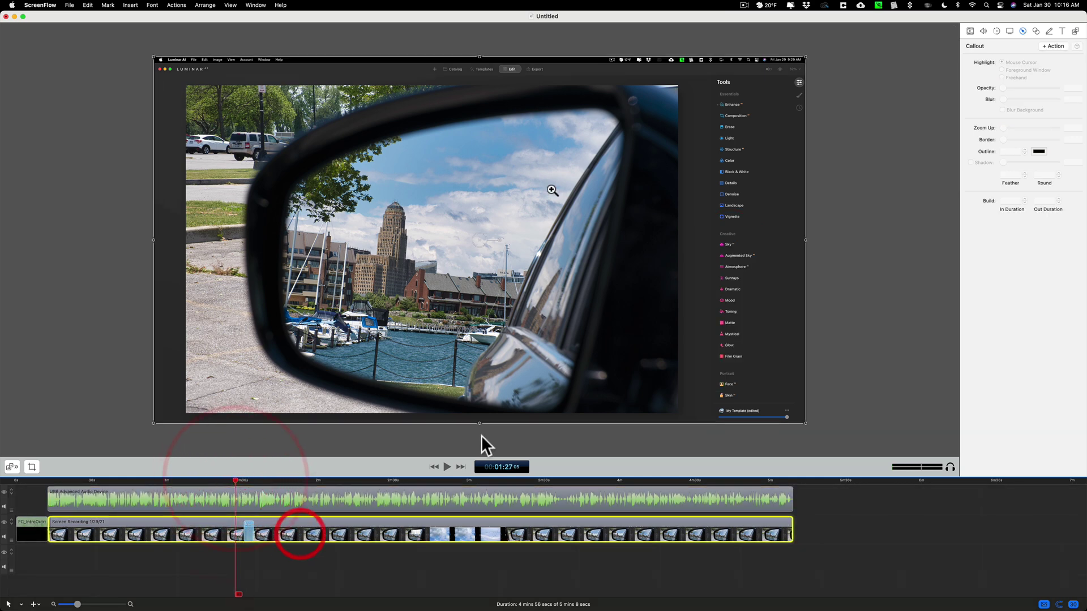
left_click(447, 467)
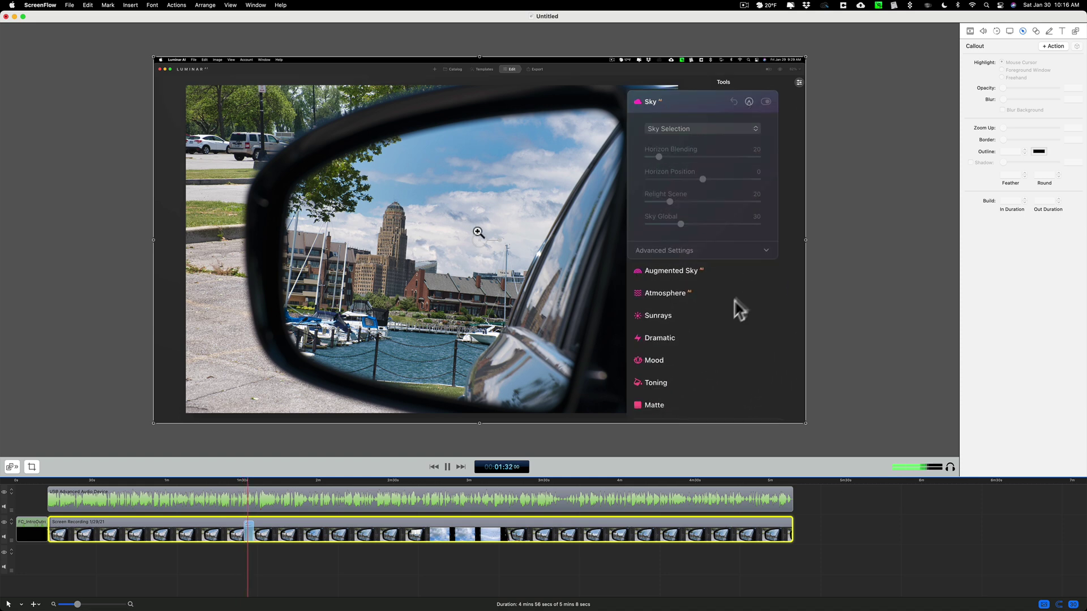
left_click(447, 467)
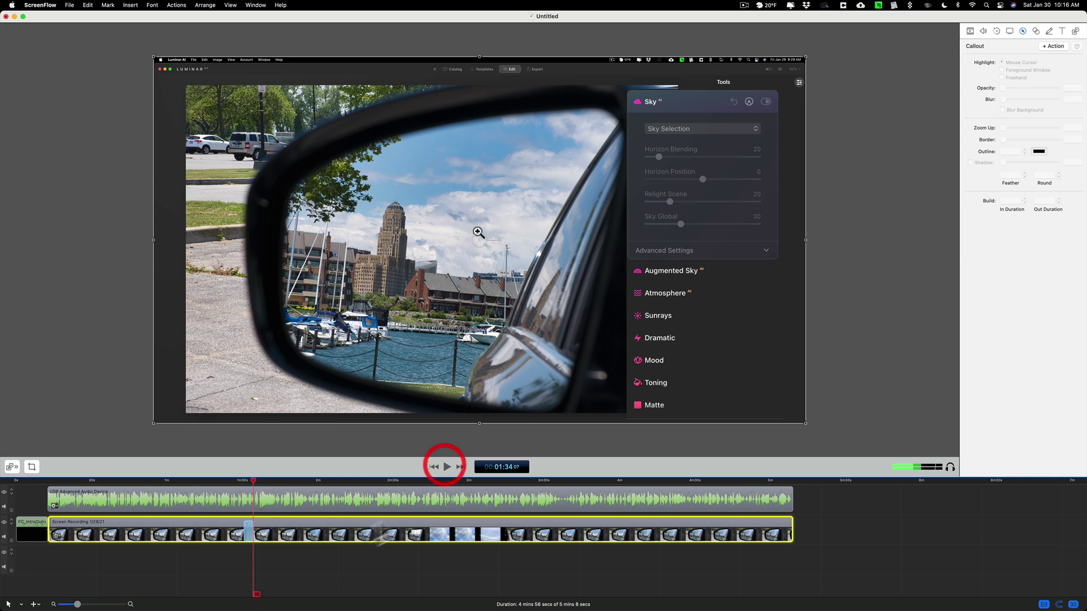
Step: Lengthen the callout on the screen recording clip so it ends at about 2:27, playing the footage around 2:50 to judge its end
left_click(249, 528)
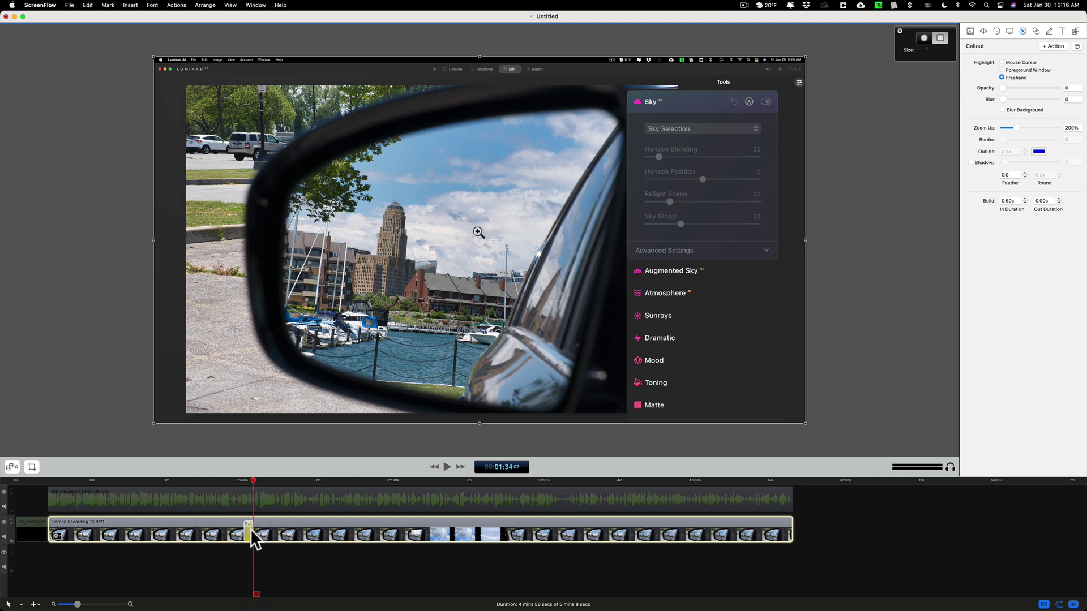
left_click(248, 528)
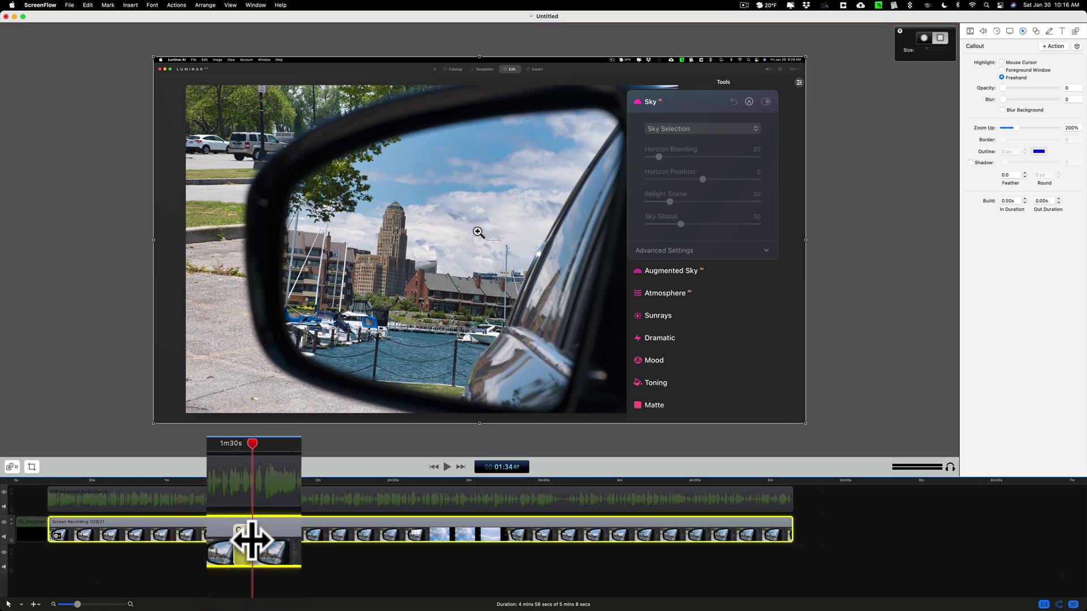
left_click_drag(253, 528, 446, 529)
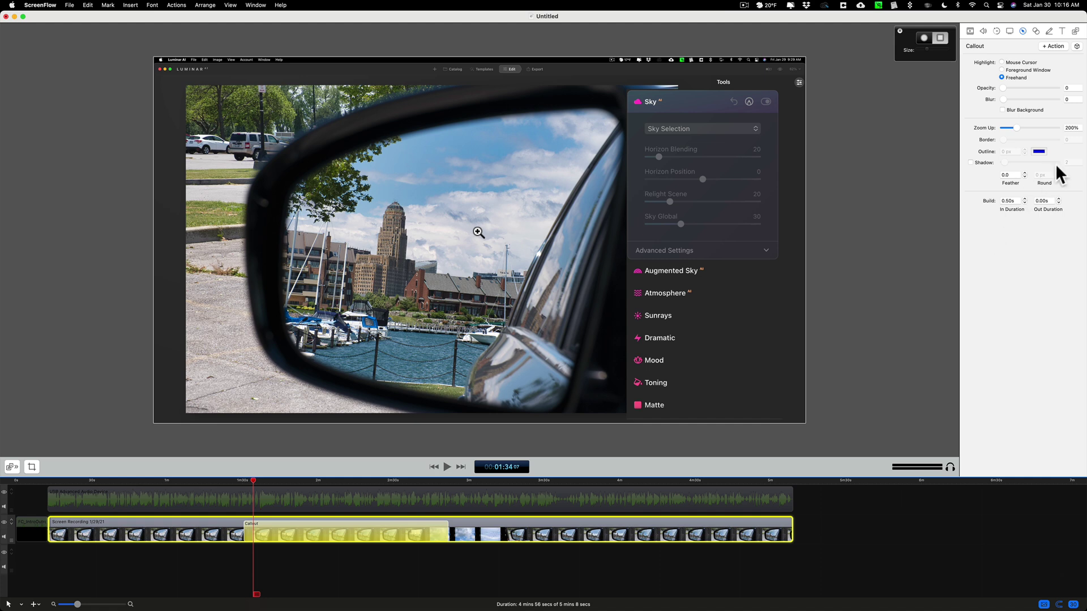
left_click(427, 530)
left_click_drag(443, 480, 440, 481)
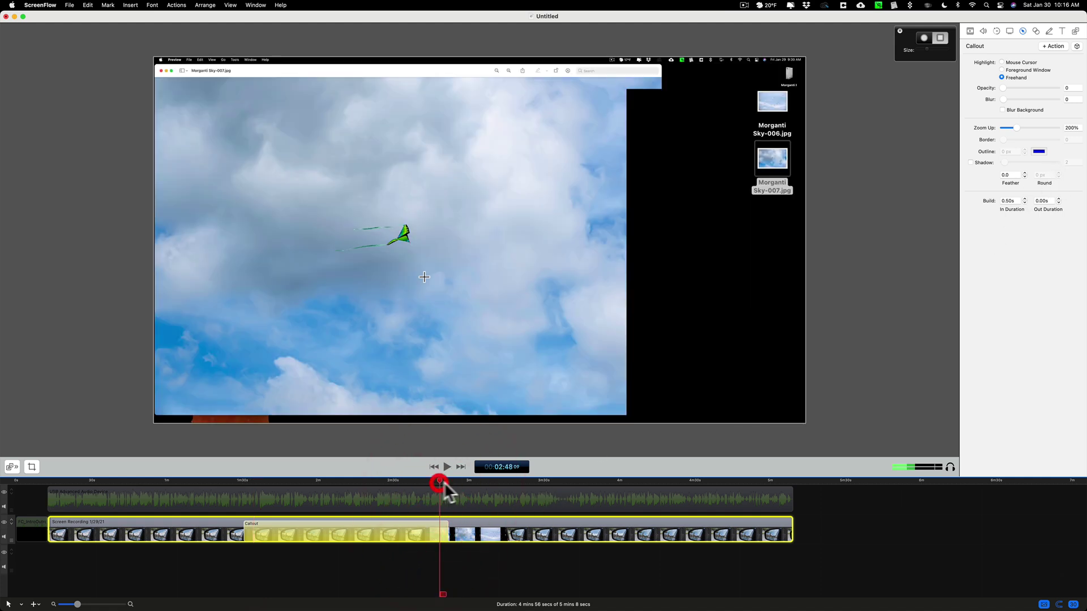
left_click(446, 465)
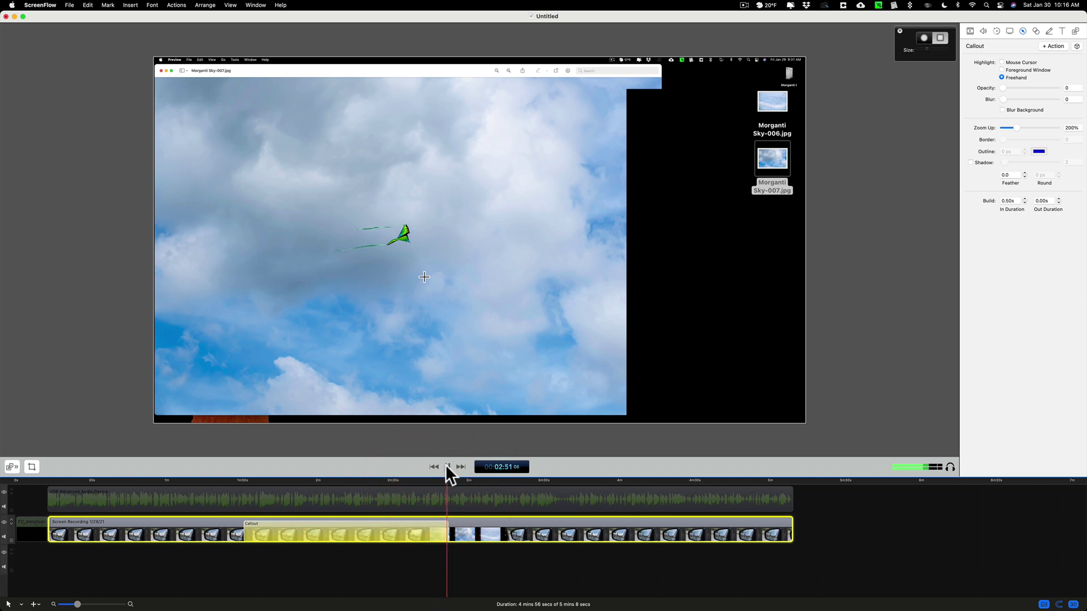
left_click(447, 467)
left_click_drag(447, 534, 385, 532)
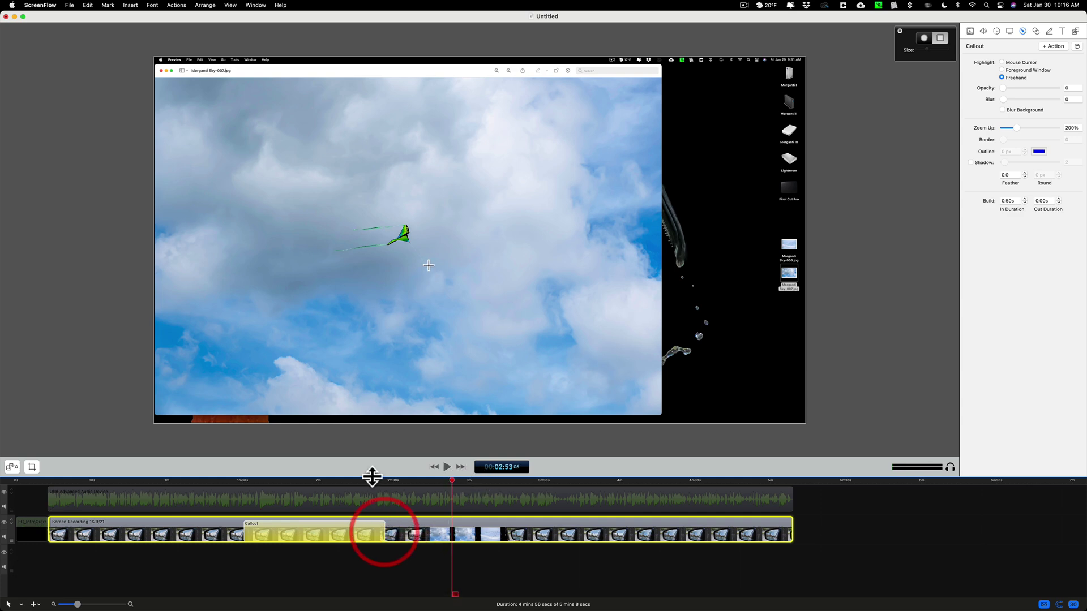
Step: Play across the end of the lengthened callout to check how the zoom ends
left_click(376, 481)
key("space")
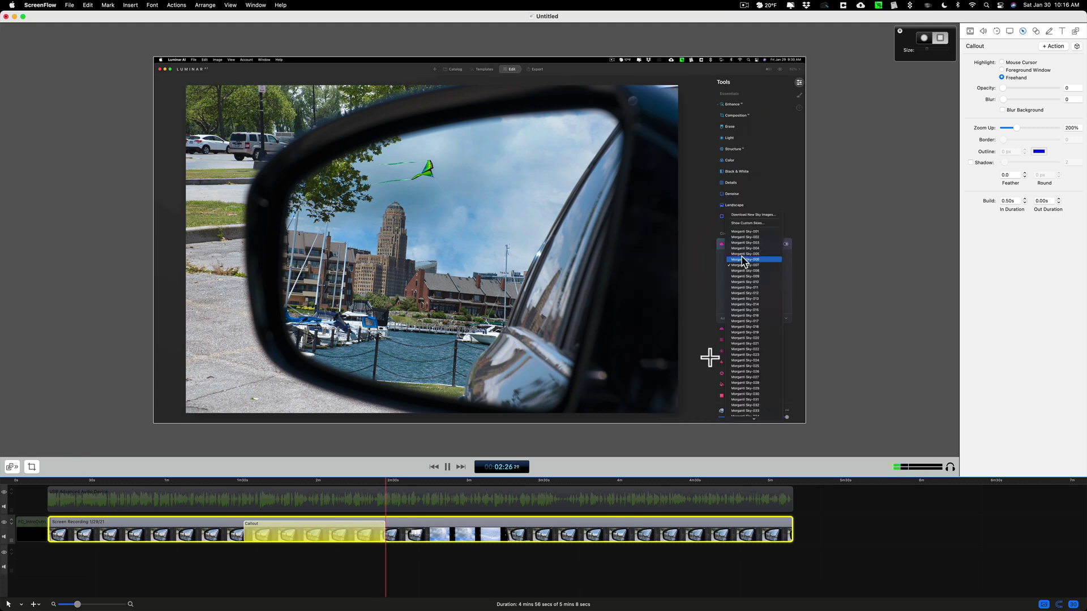
key("space")
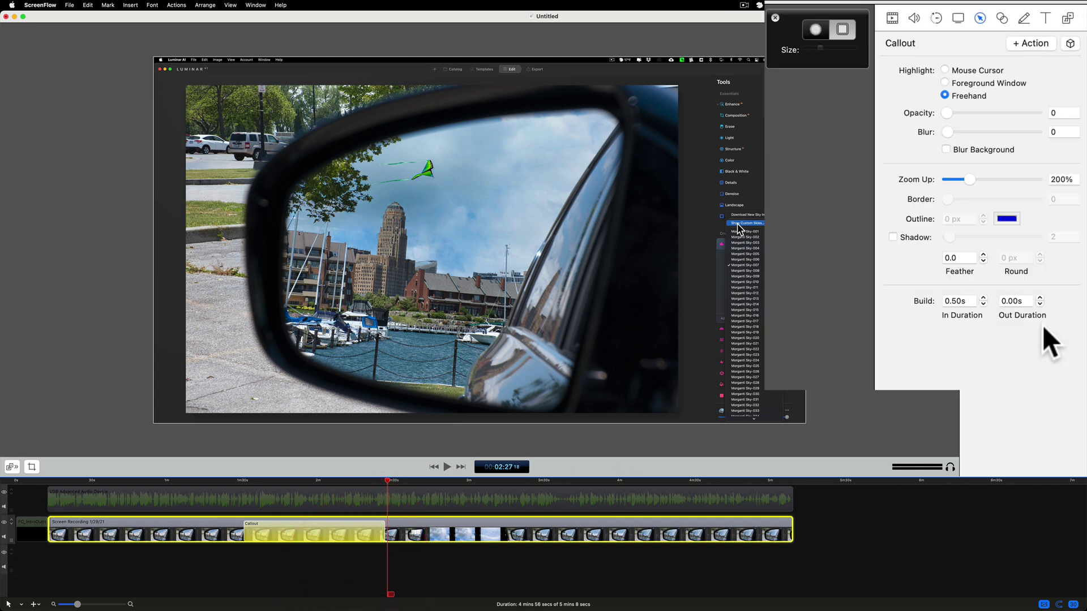
Step: Set the callout's build Out Duration to 0.50s and play from about 2:22 across its end
left_click(1039, 298)
left_click(1040, 297)
left_click(1040, 298)
left_click(1040, 297)
left_click(1040, 298)
left_click(377, 480)
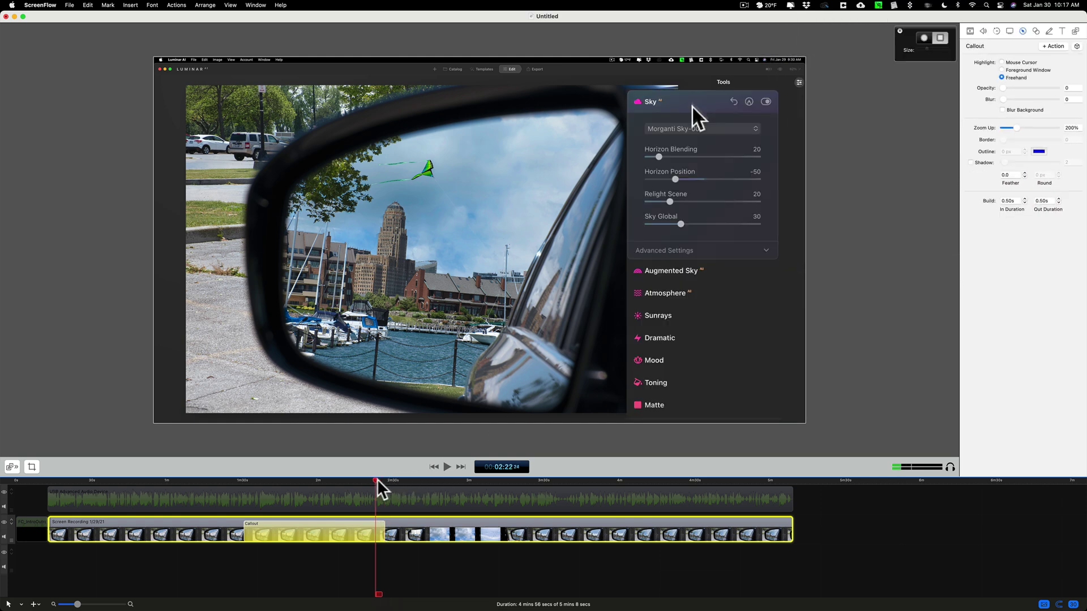
left_click(447, 467)
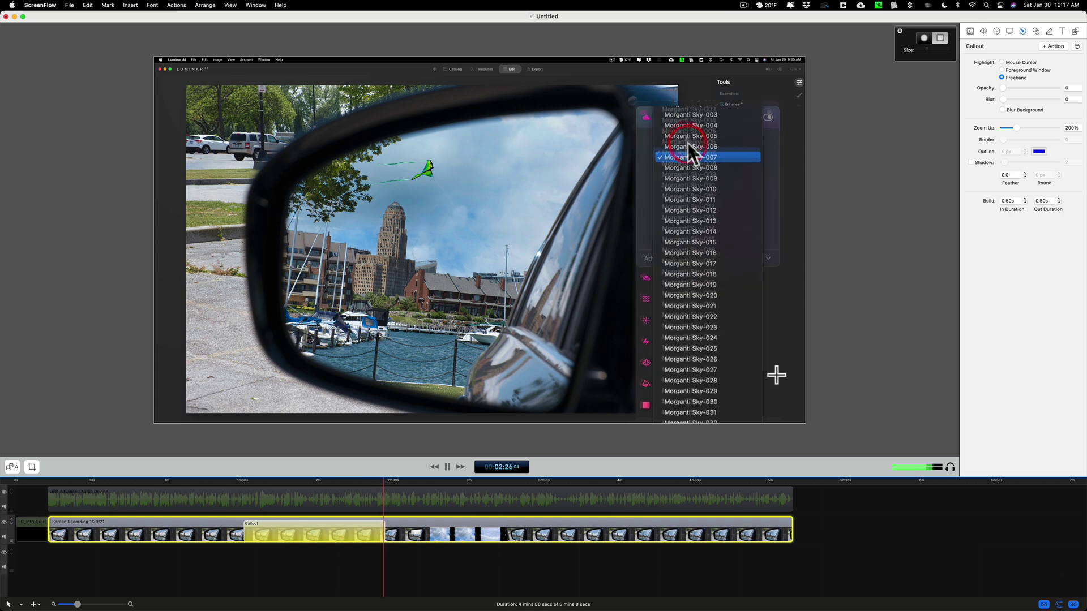
key("space")
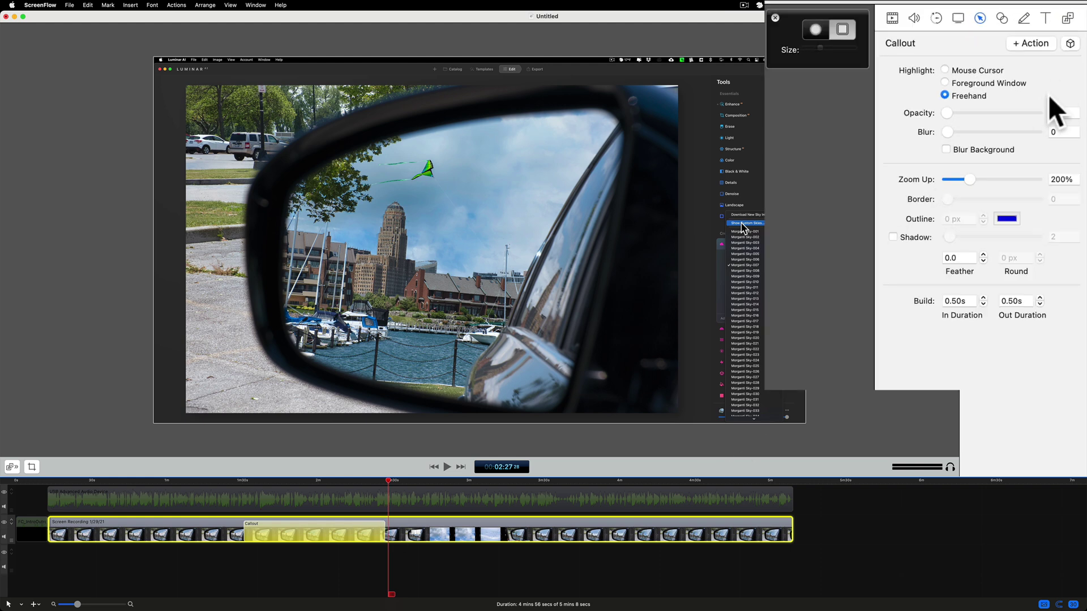
Step: Apply the Default Zoom style preset to the callout
left_click(1070, 44)
left_click(966, 112)
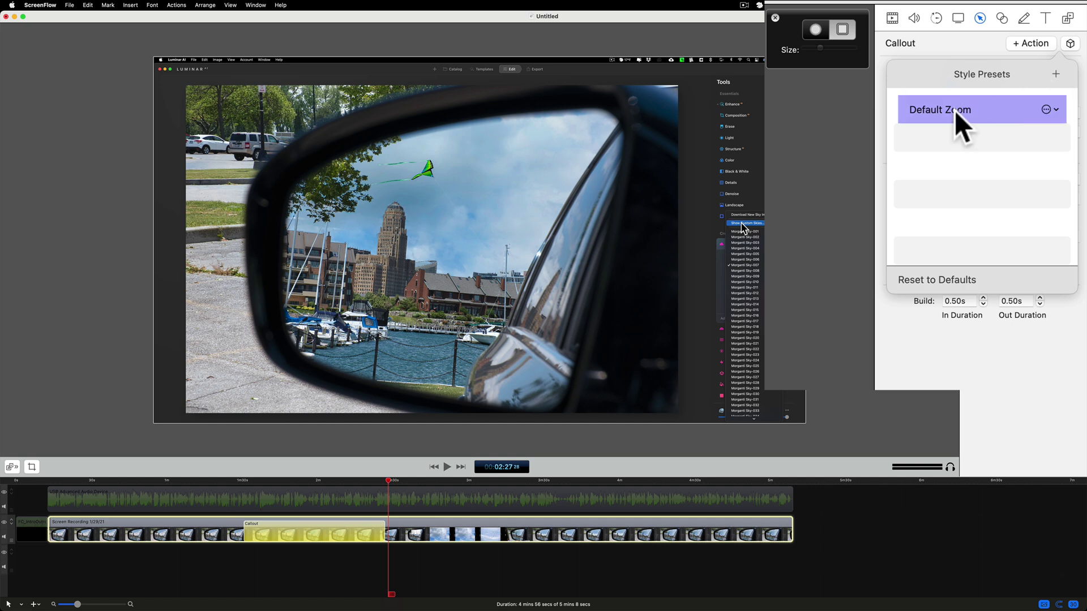
left_click(843, 190)
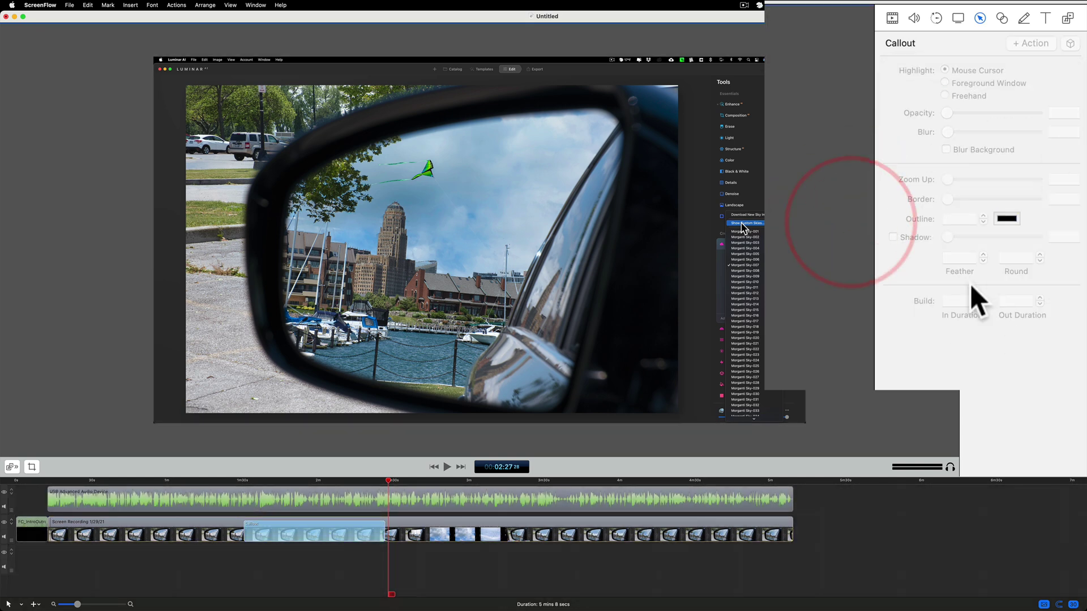
left_click(371, 535)
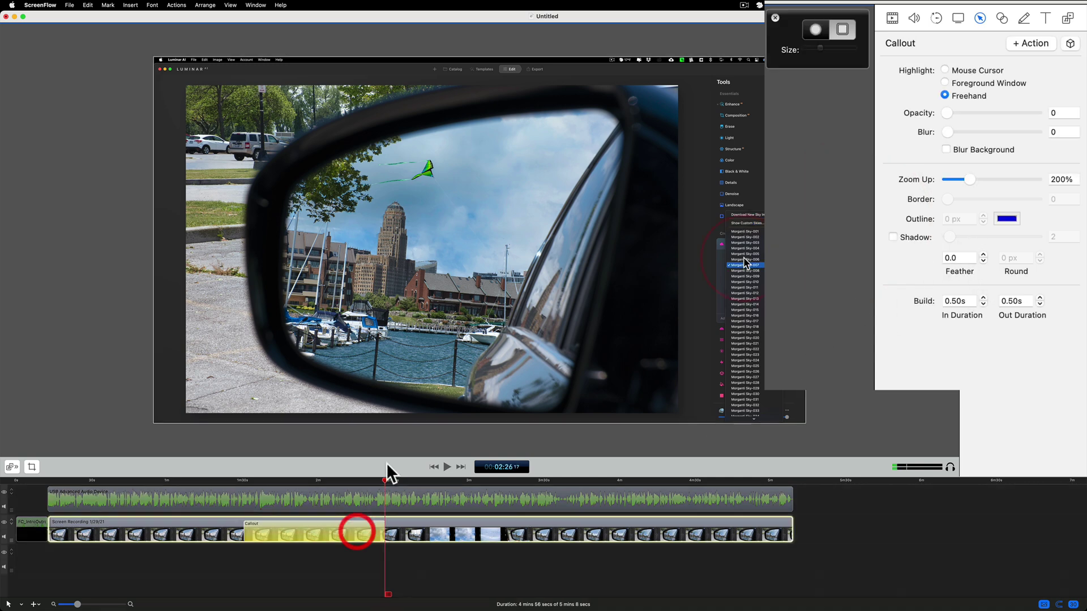
left_click(382, 480)
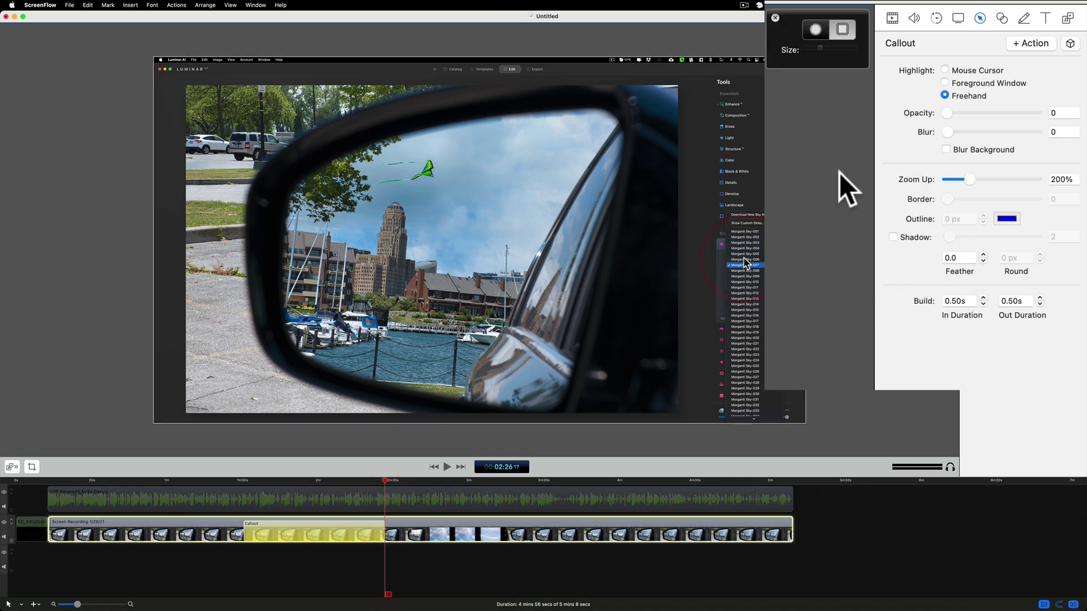
left_click(1070, 44)
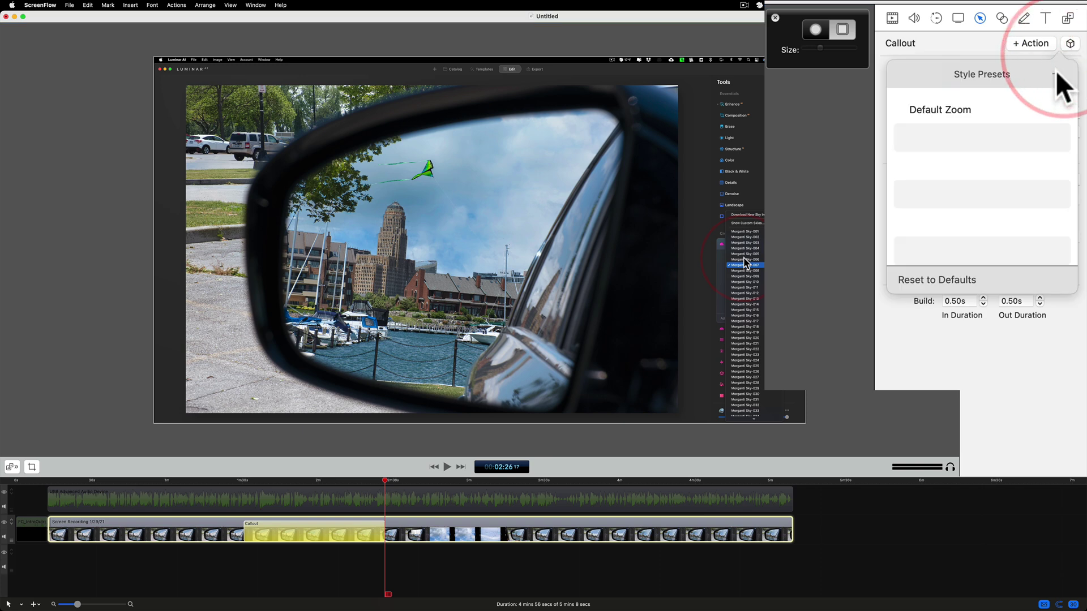
left_click(933, 111)
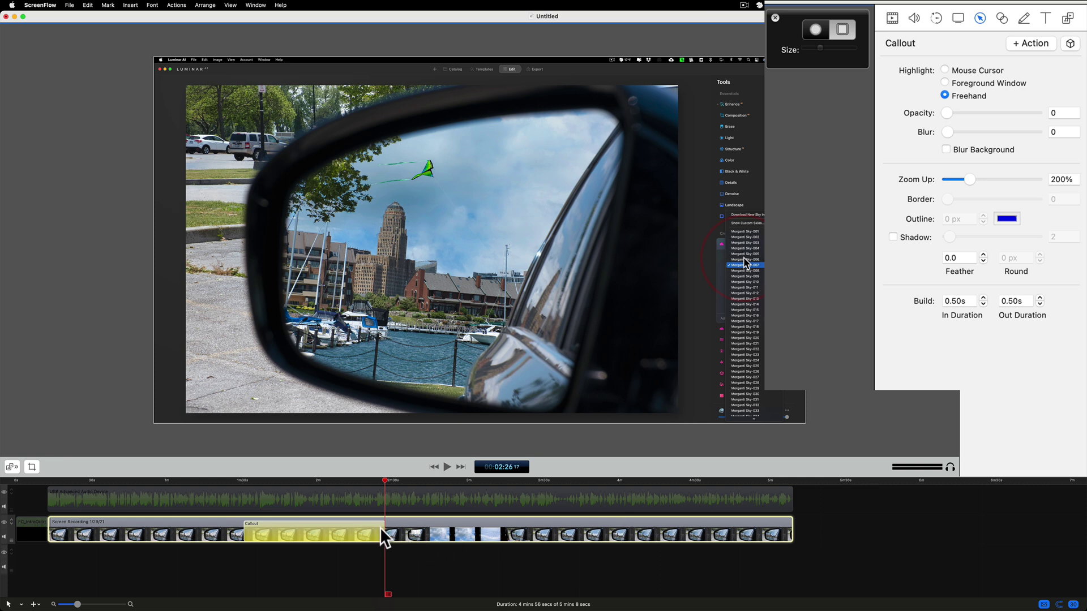
Step: Adjust the callout's end to about 2:28 while scrubbing the footage, and play through the zoom-out
left_click_drag(379, 531, 434, 529)
left_click_drag(385, 480, 415, 483)
left_click_drag(433, 529, 414, 528)
left_click_drag(413, 480, 410, 481)
left_click_drag(415, 528, 402, 528)
left_click_drag(412, 479, 394, 476)
left_click_drag(400, 529, 389, 531)
left_click_drag(395, 493, 384, 492)
left_click(385, 471)
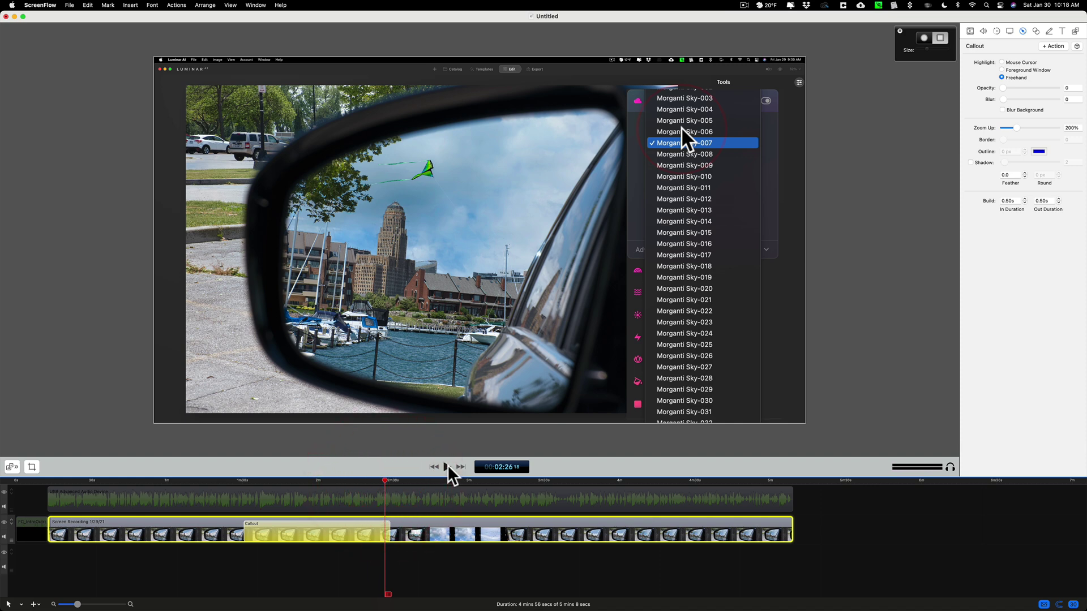
left_click(447, 467)
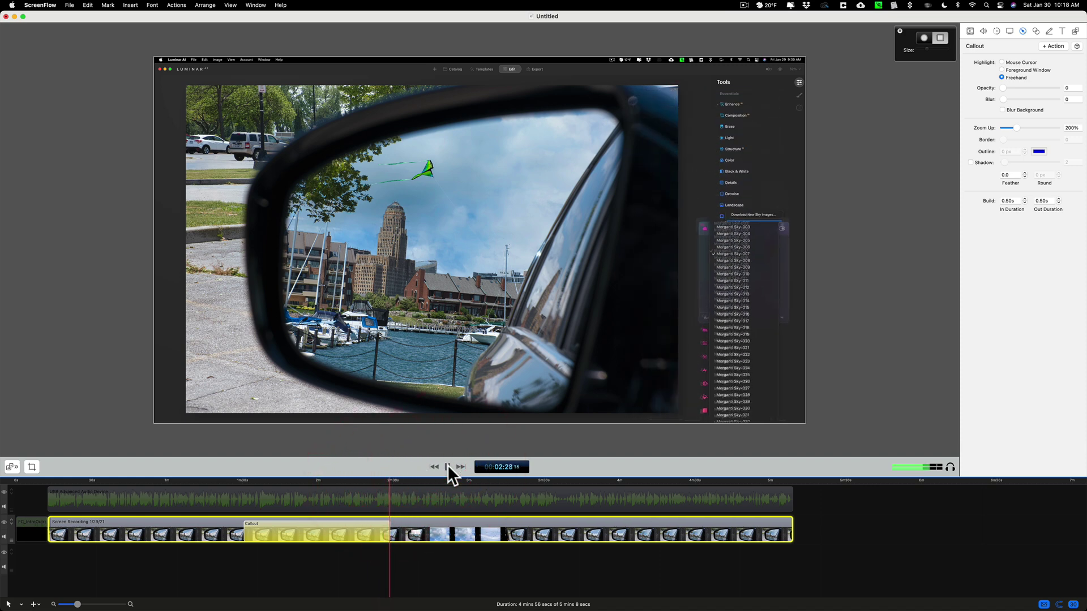
left_click(447, 467)
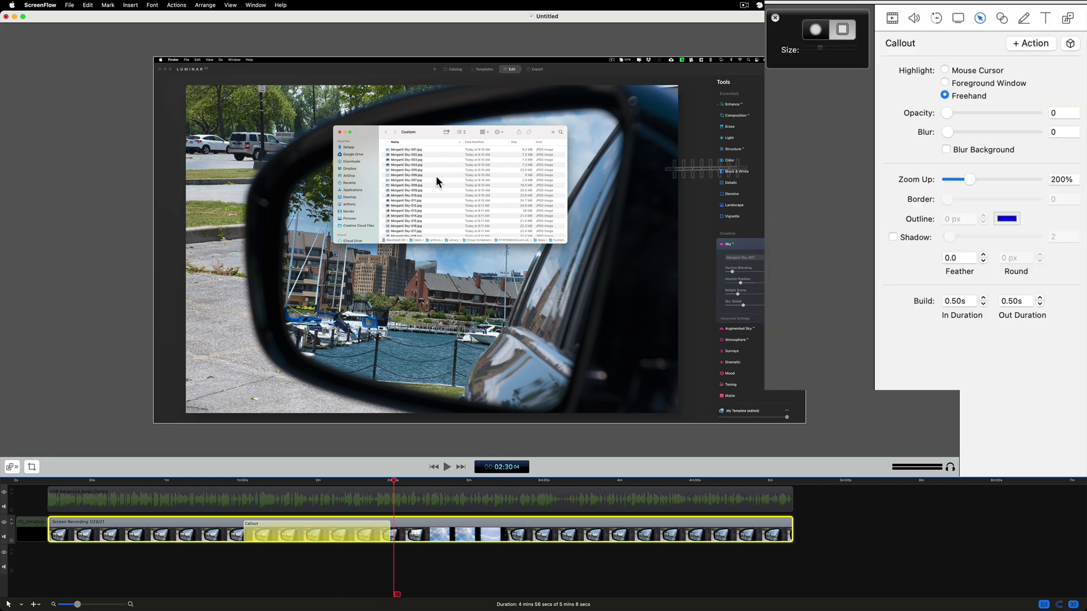
Step: Add a second callout action at about 2:30 with the Default Zoom preset, and delete it
left_click(1069, 43)
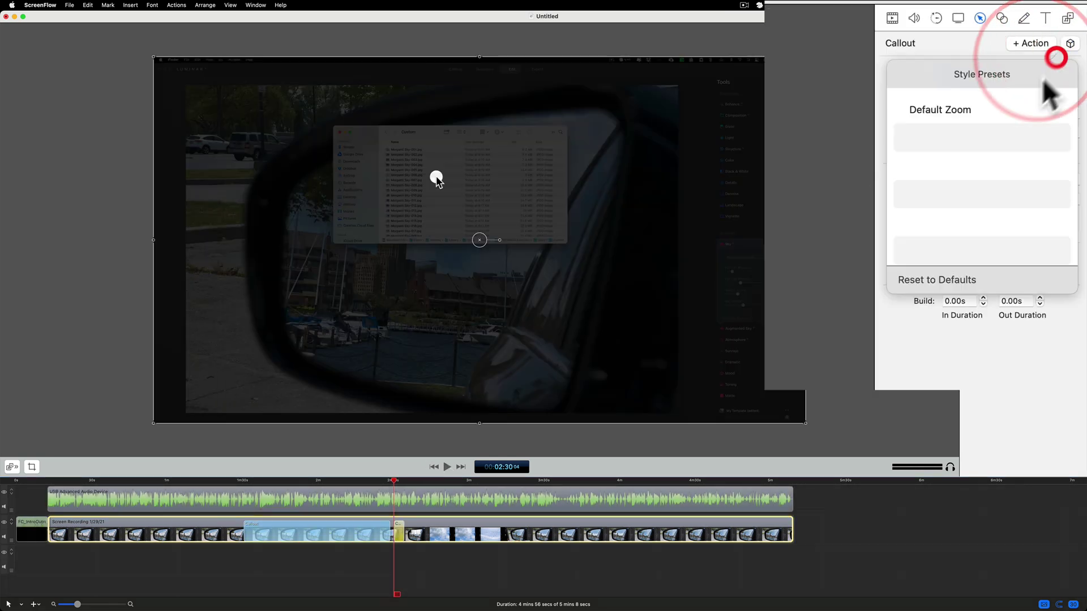
left_click(911, 107)
left_click(940, 39)
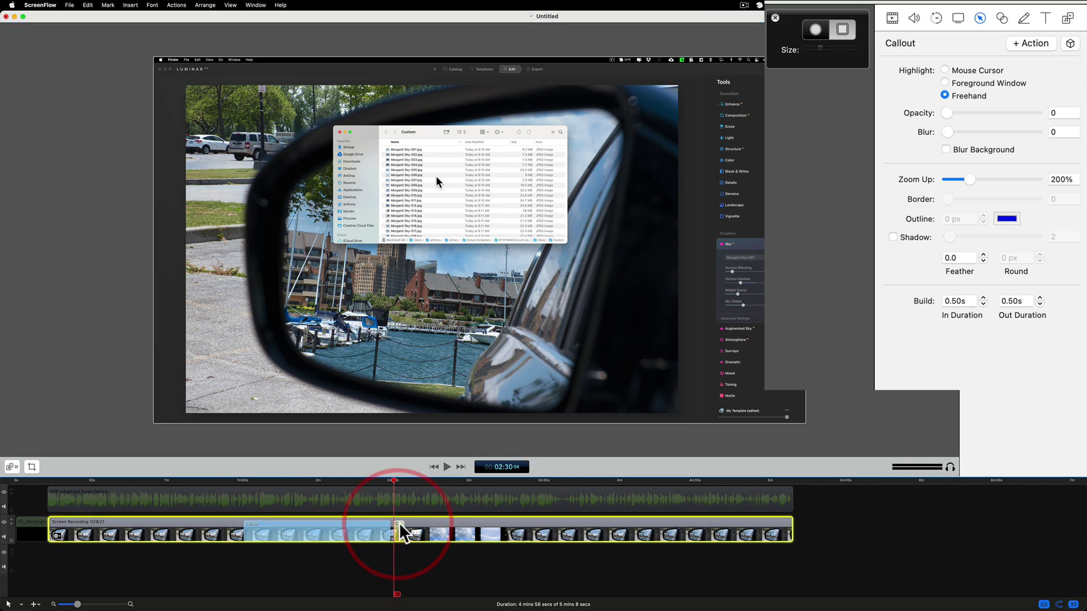
key("BackSpace")
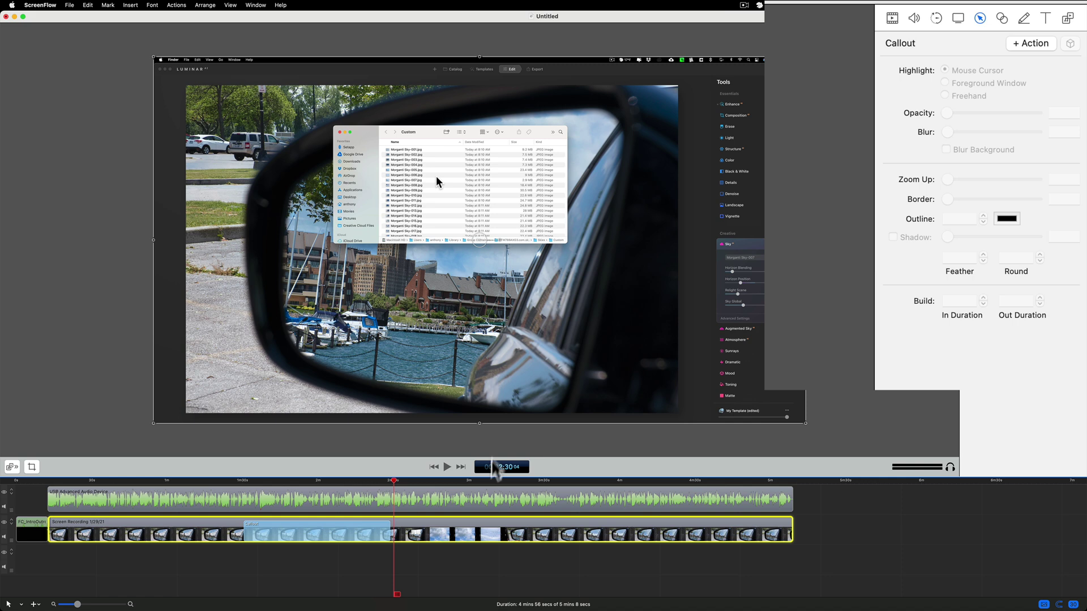
Step: Add a callout action at about 2:30 with the Default Zoom preset and a Freehand highlight around the Finder window
left_click(472, 533)
left_click(980, 18)
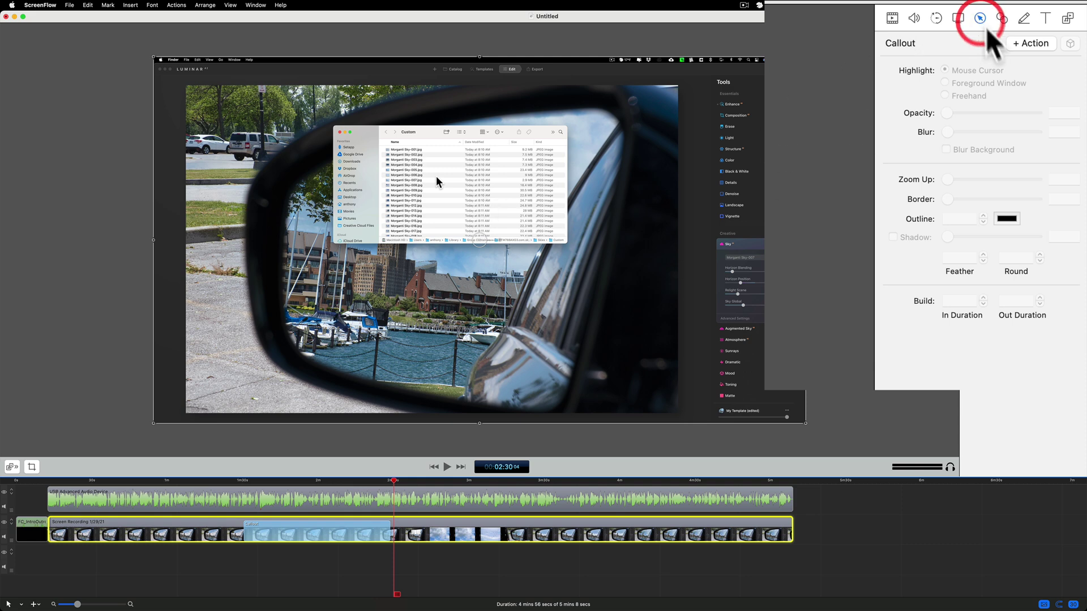
left_click(1039, 43)
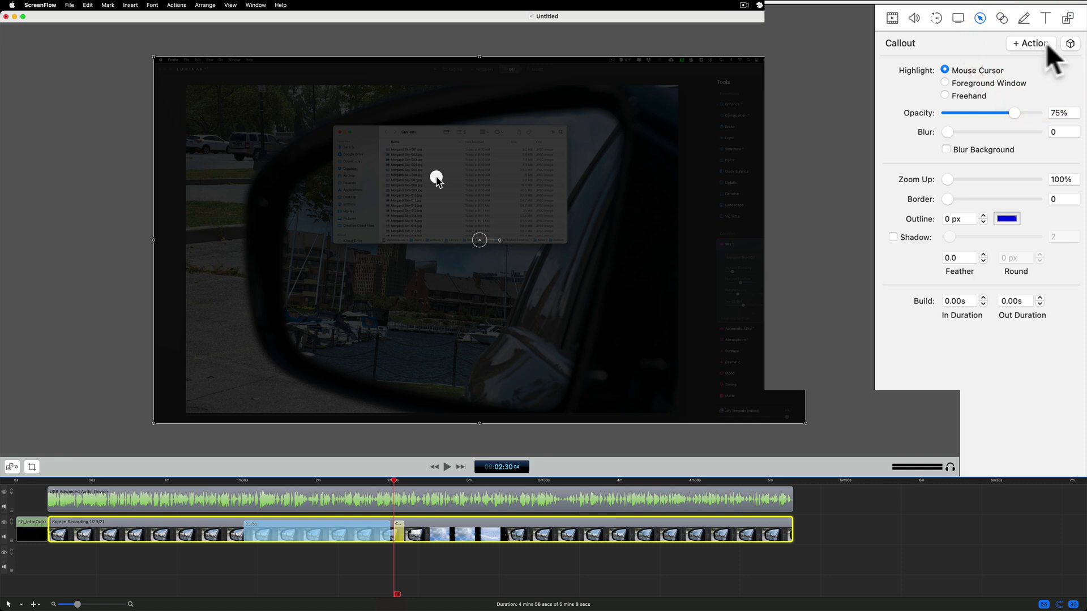
left_click(1069, 43)
left_click(981, 115)
left_click(944, 96)
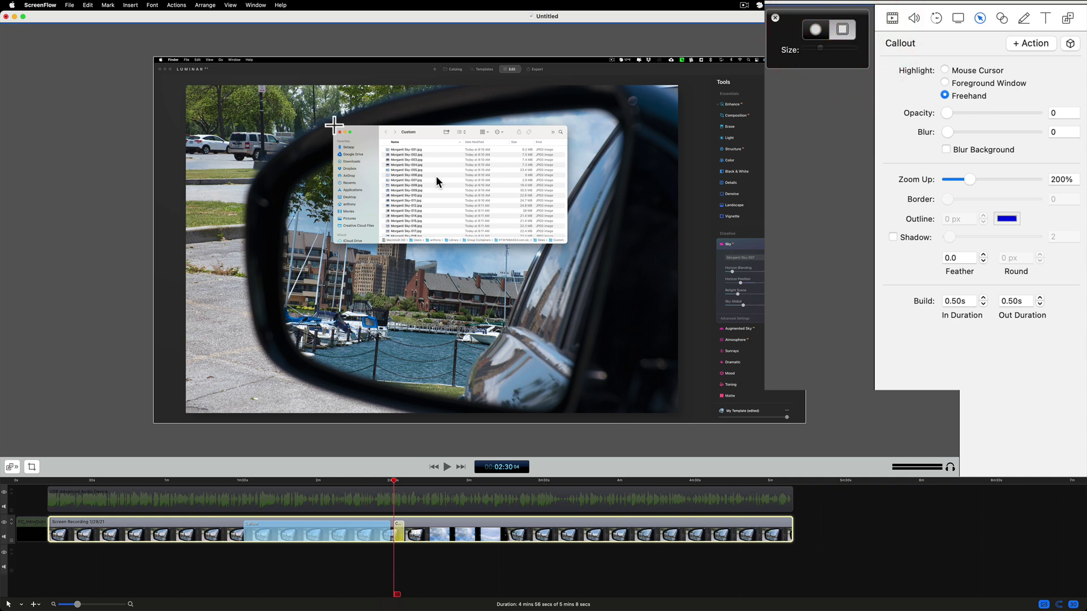
mouse_move(334, 126)
left_mouse_down()
mouse_move(572, 254)
mouse_move(565, 242)
left_mouse_up()
Step: Play the new callout, extend its end to about 2:37, and play through the zoom-out
left_click(447, 467)
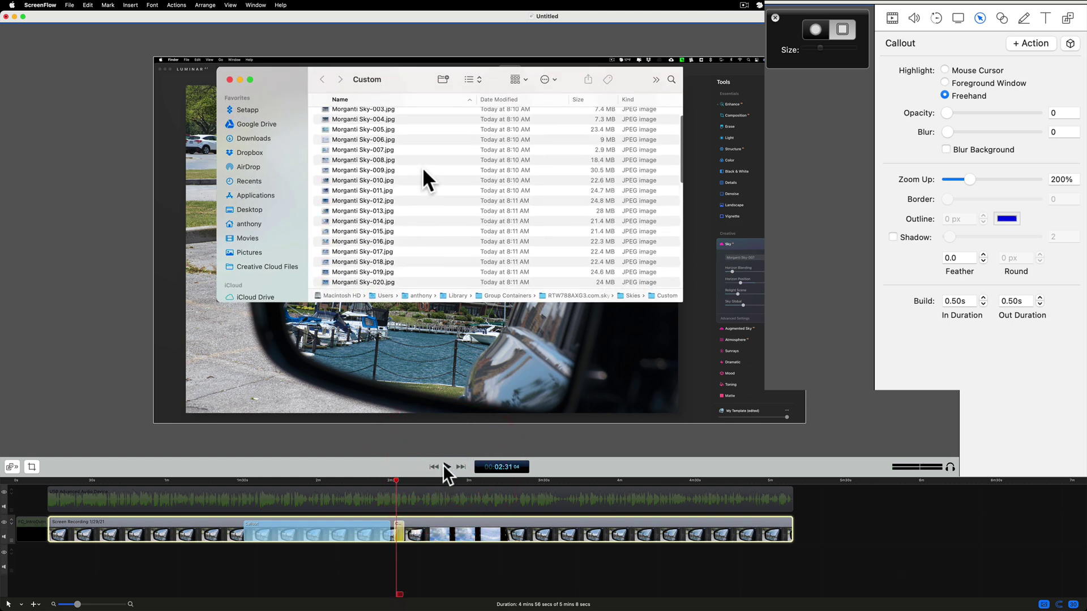
left_click(445, 468)
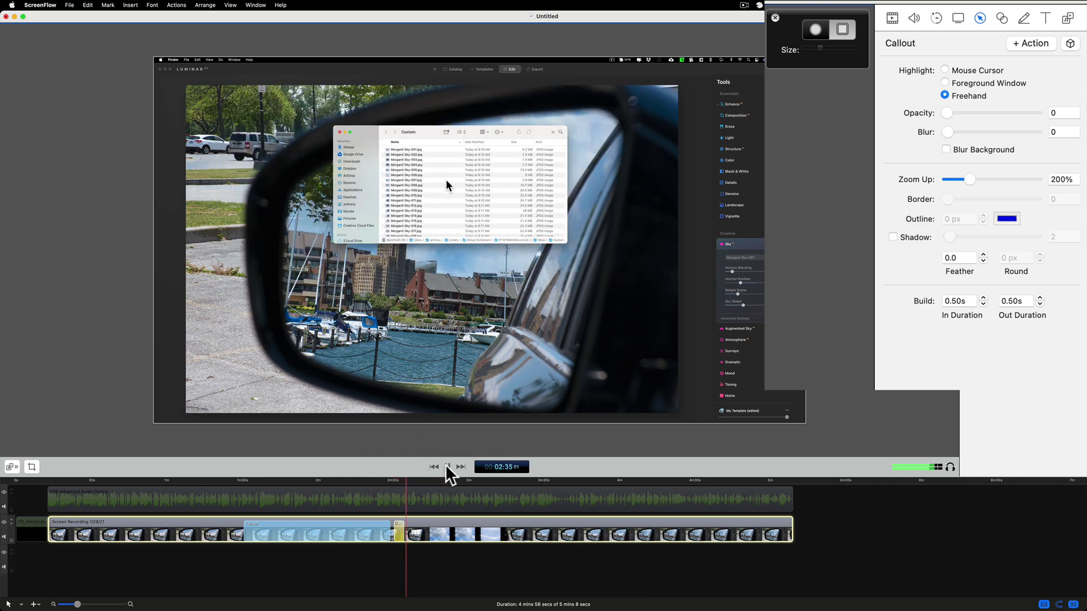
left_click(447, 466)
left_click(401, 527)
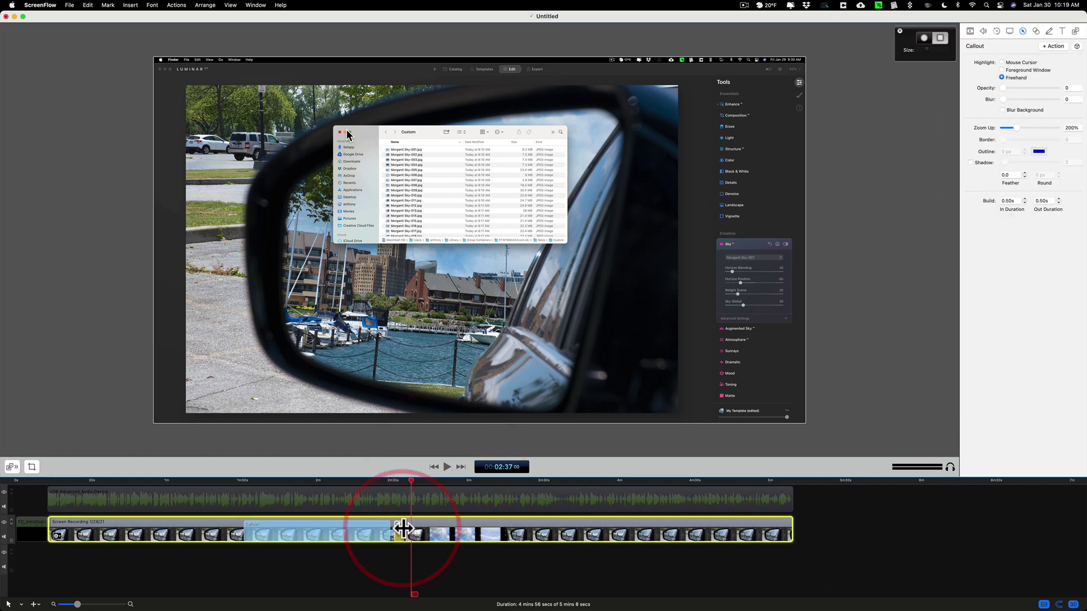
key("super+shift+k")
left_click(412, 529)
left_click(447, 466)
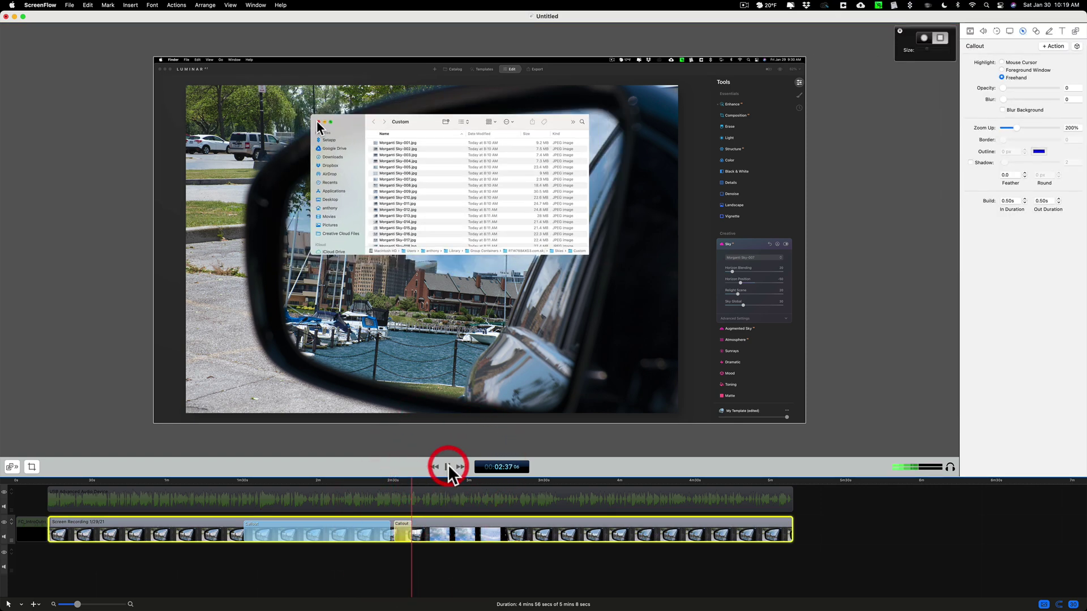
left_click(447, 466)
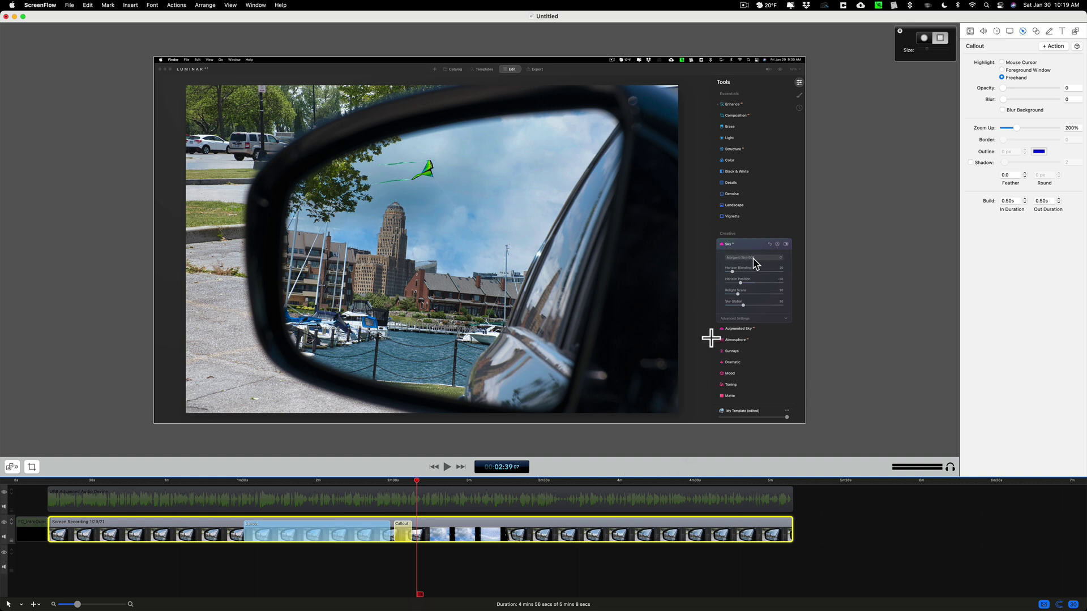
Step: Copy the first callout, paste it onto the screen recording at about 2:39, and delete the pasted copy after a preview
left_click(342, 529)
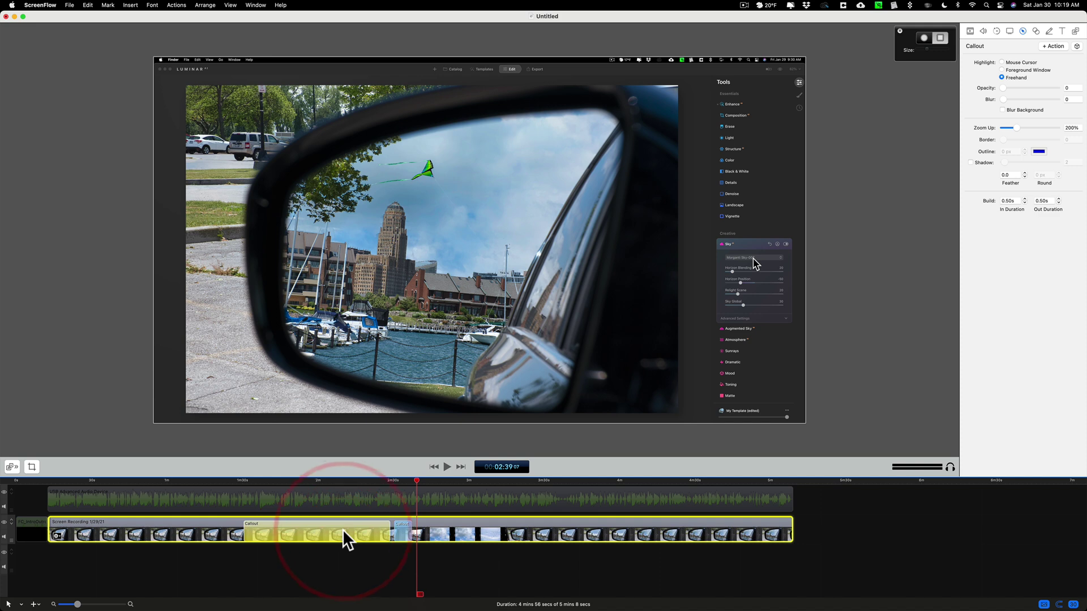
key("super+c")
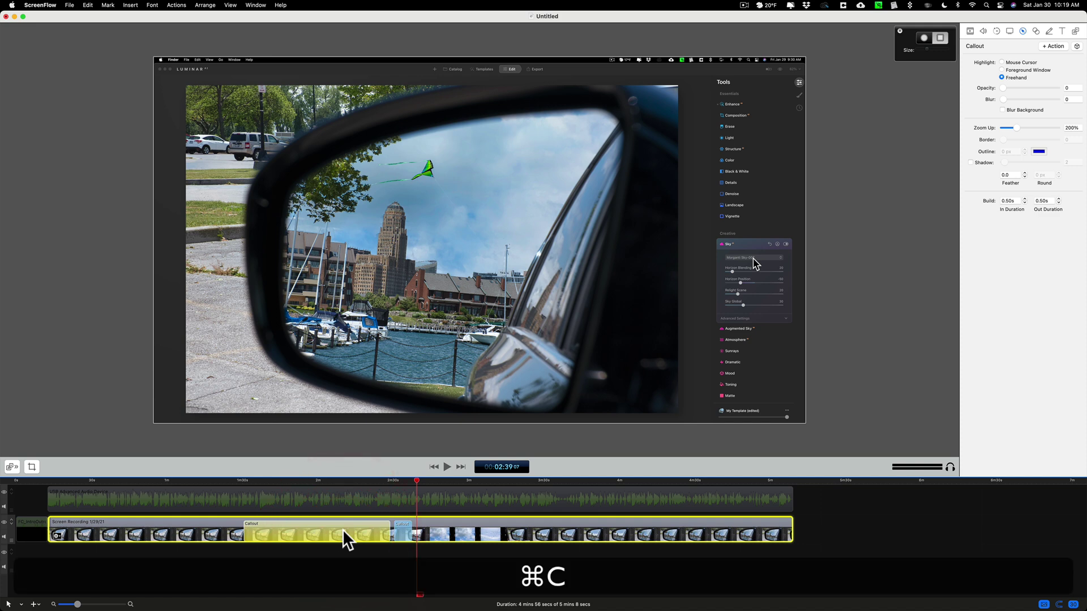
left_click(434, 527)
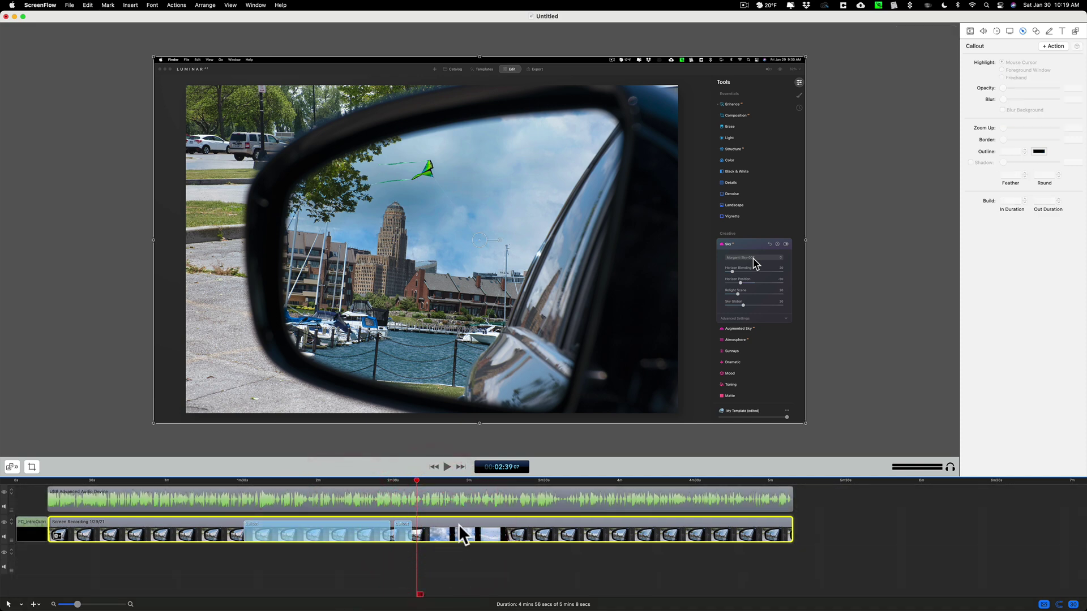
key("super+v")
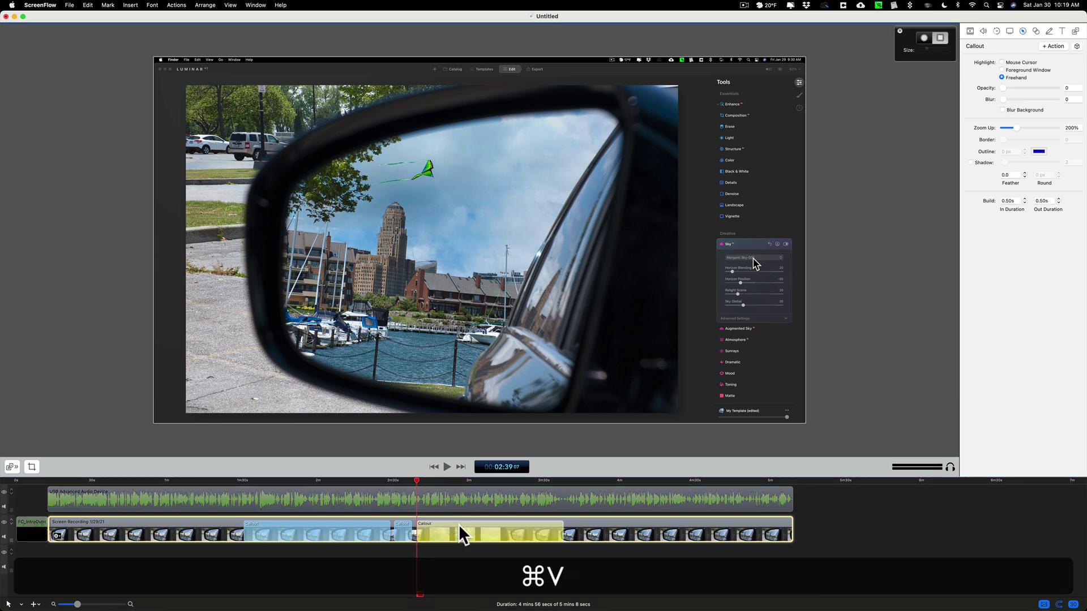
key("space")
key("space")
left_click(470, 525)
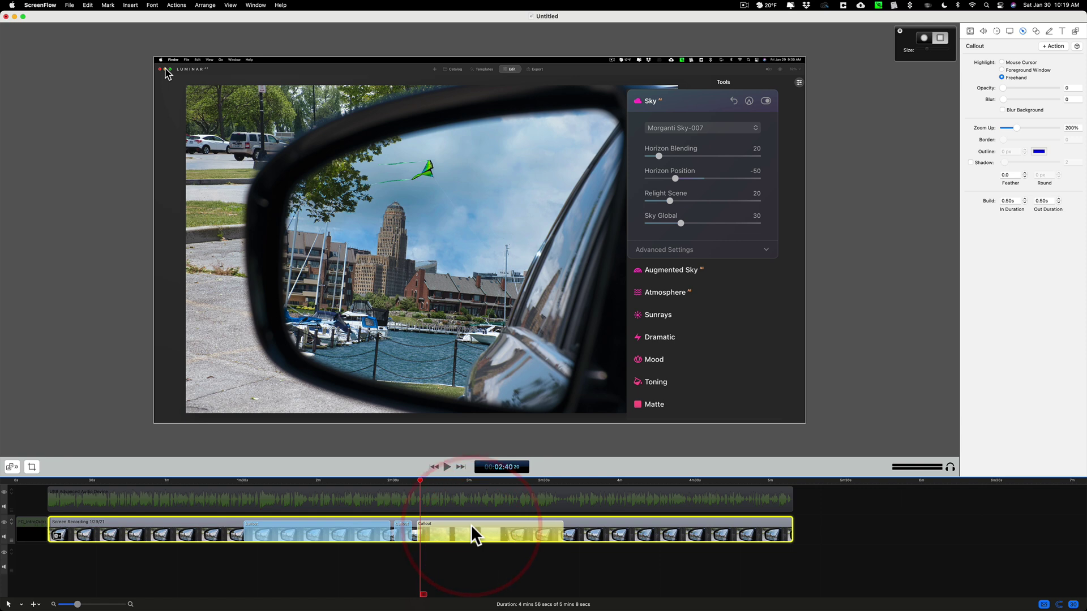
key("BackSpace")
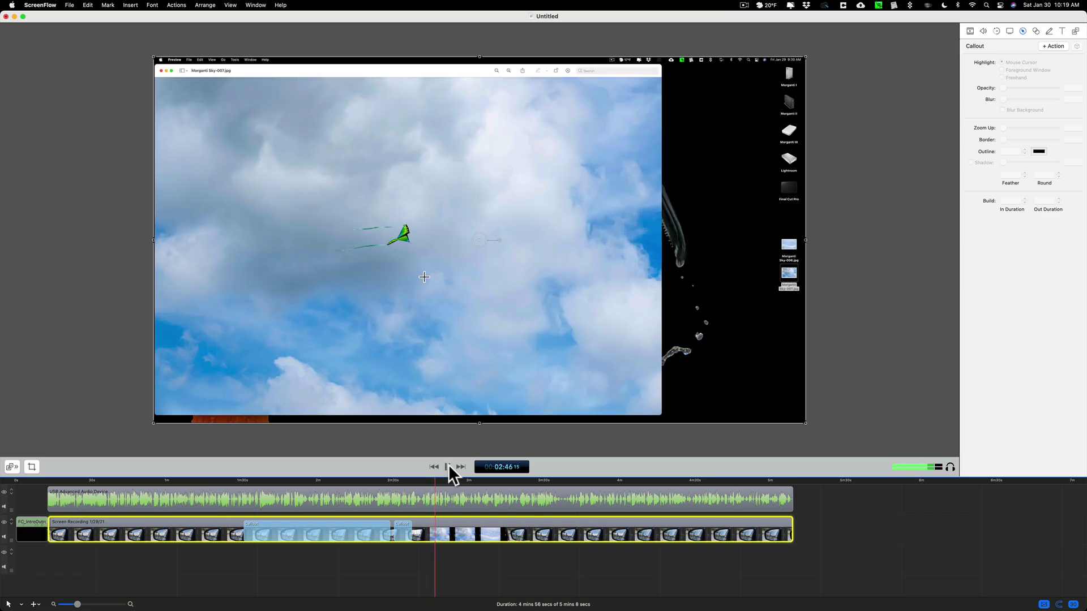
Step: Paste the copied callout onto the screen recording at about 3:15, where the editing app reappears
key("space")
left_click_drag(436, 480, 503, 484)
left_click(447, 467)
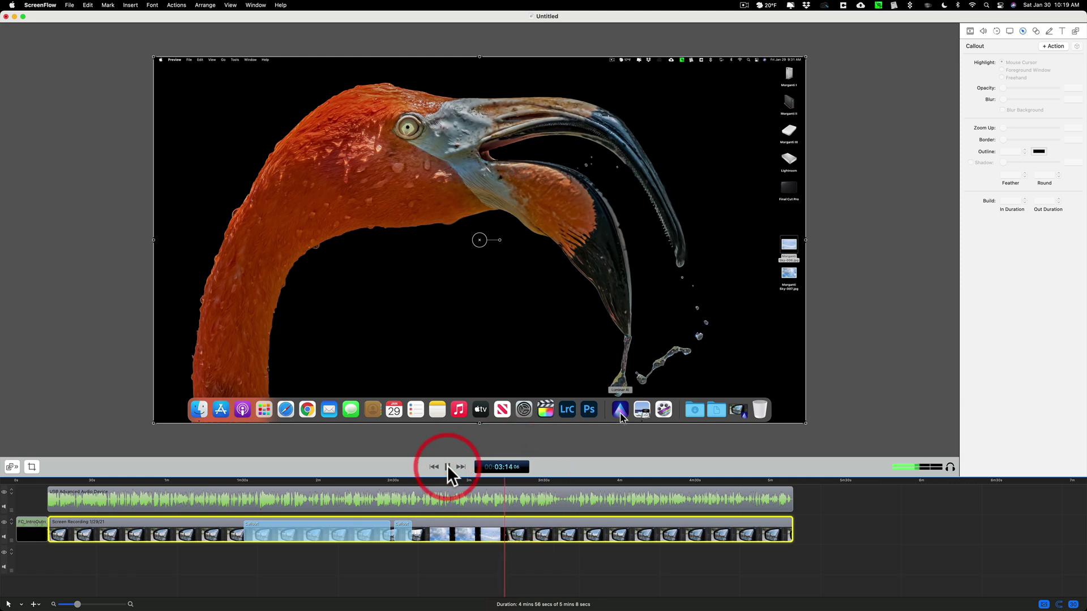
left_click(447, 466)
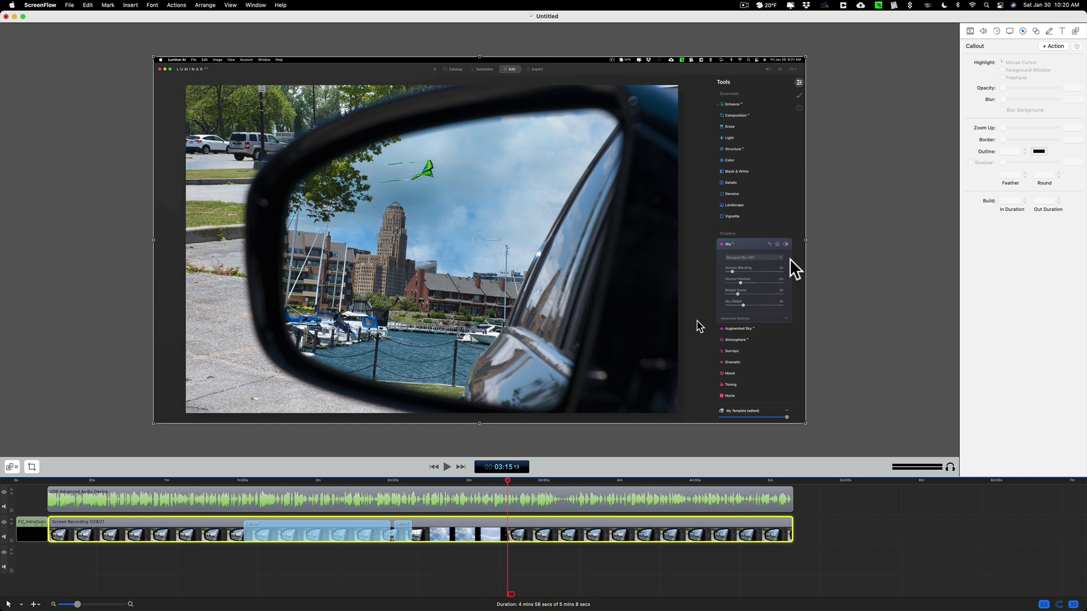
key("super")
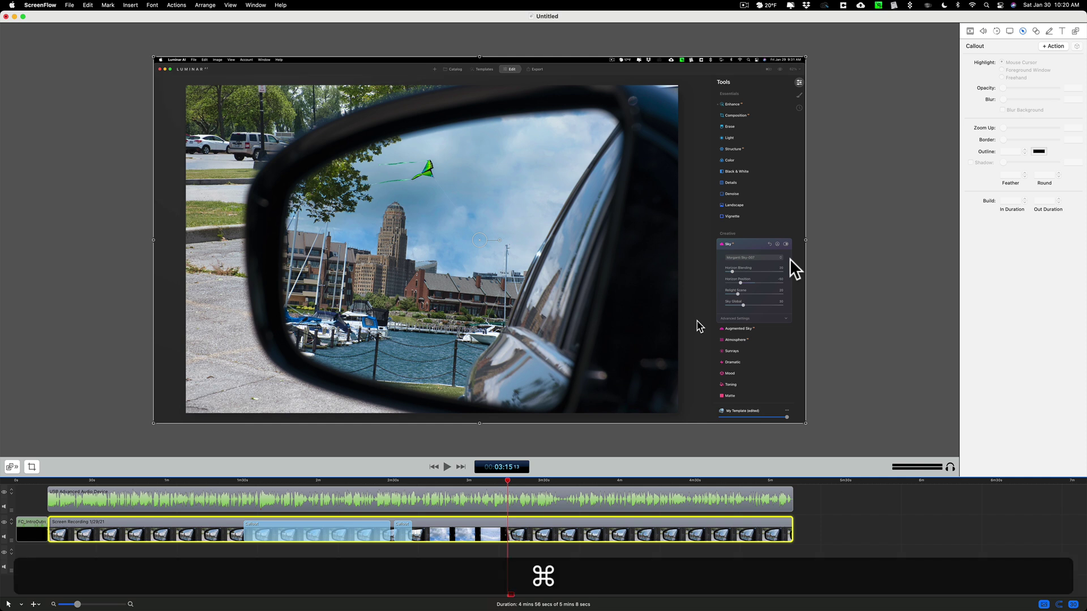
key("super+v")
Step: Extend the pasted callout's end to about 4:52 while scrubbing the footage, and play across its end
key("space")
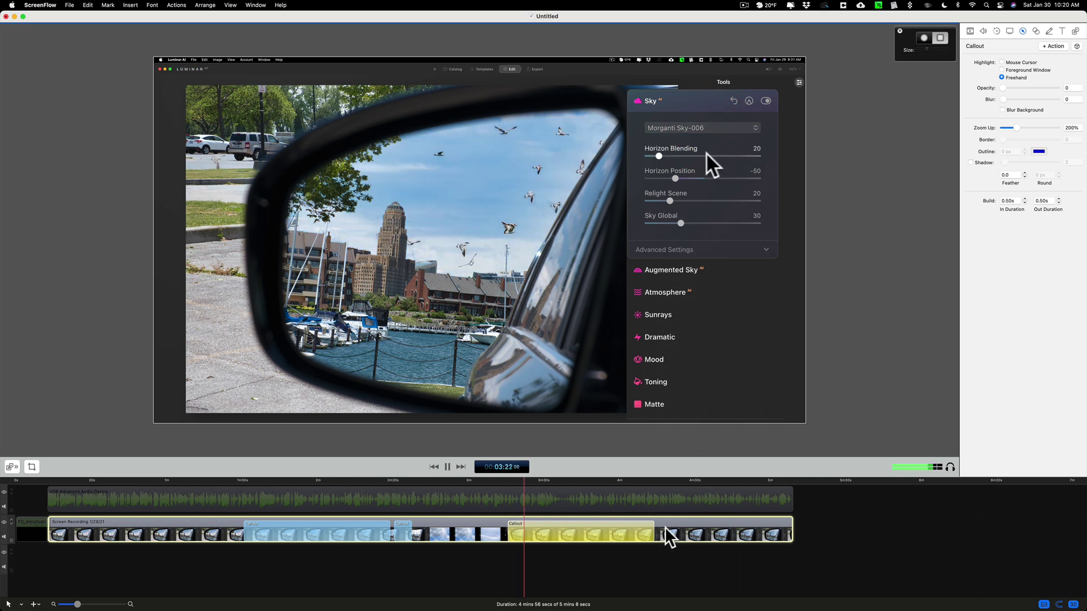
left_click(637, 529)
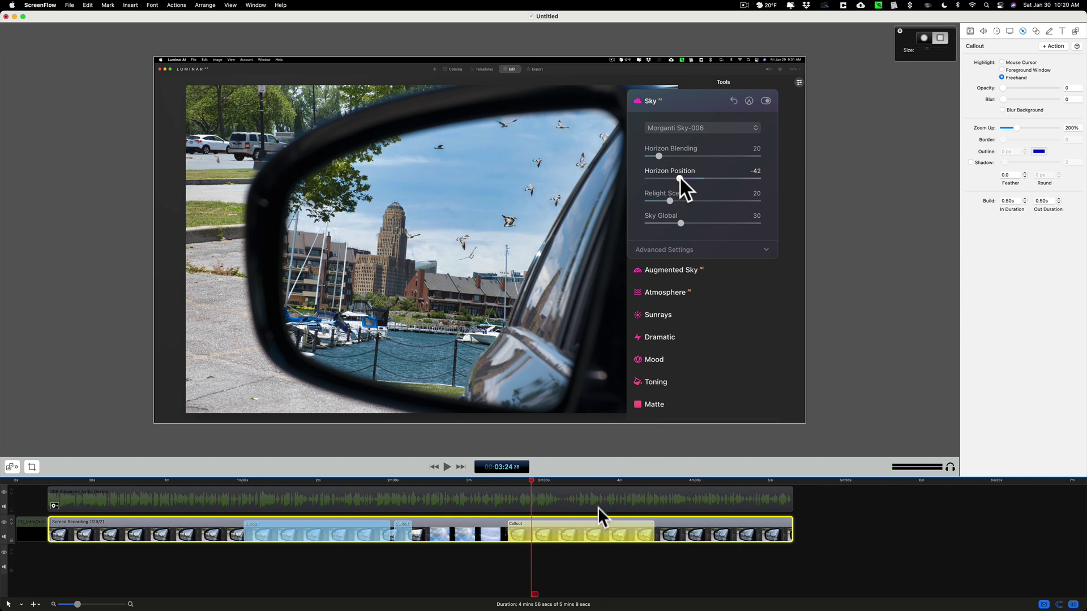
left_click_drag(600, 482, 644, 483)
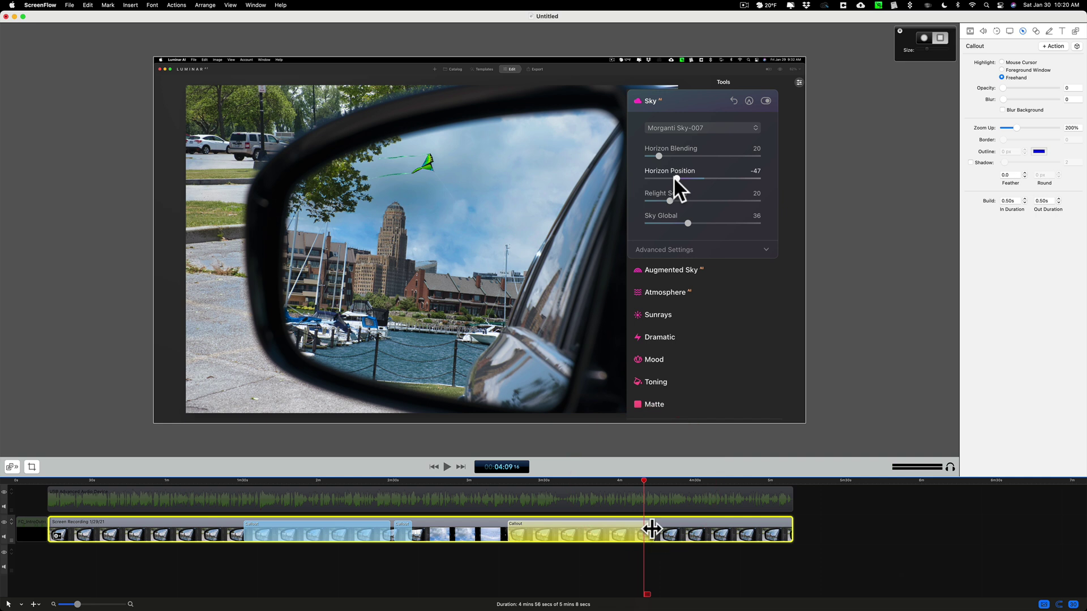
left_click(715, 529)
left_click(702, 482)
left_click_drag(701, 482, 746, 480)
left_click(747, 526)
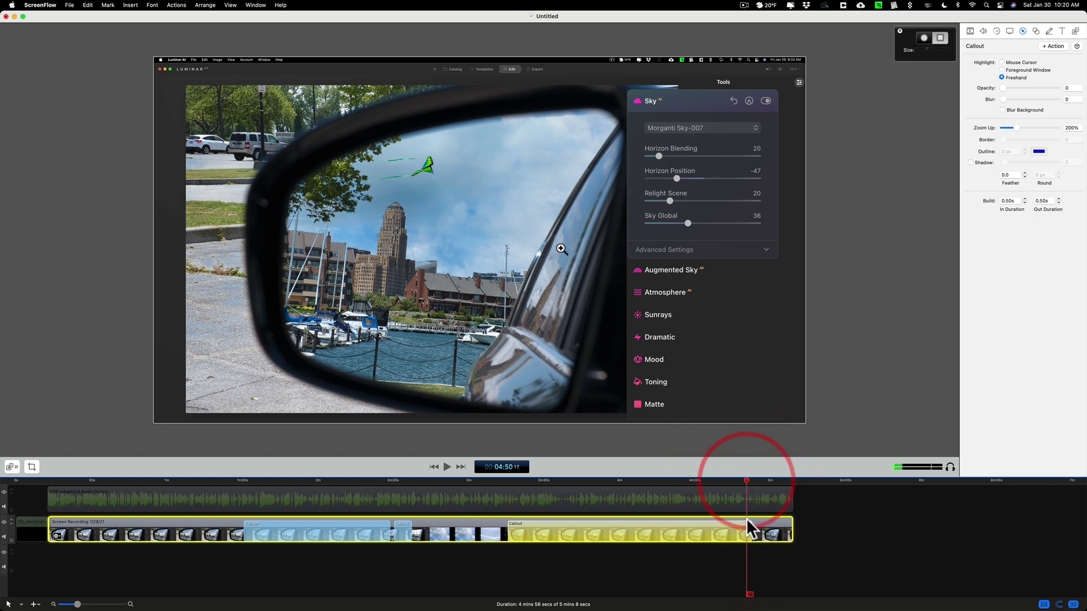
key("space")
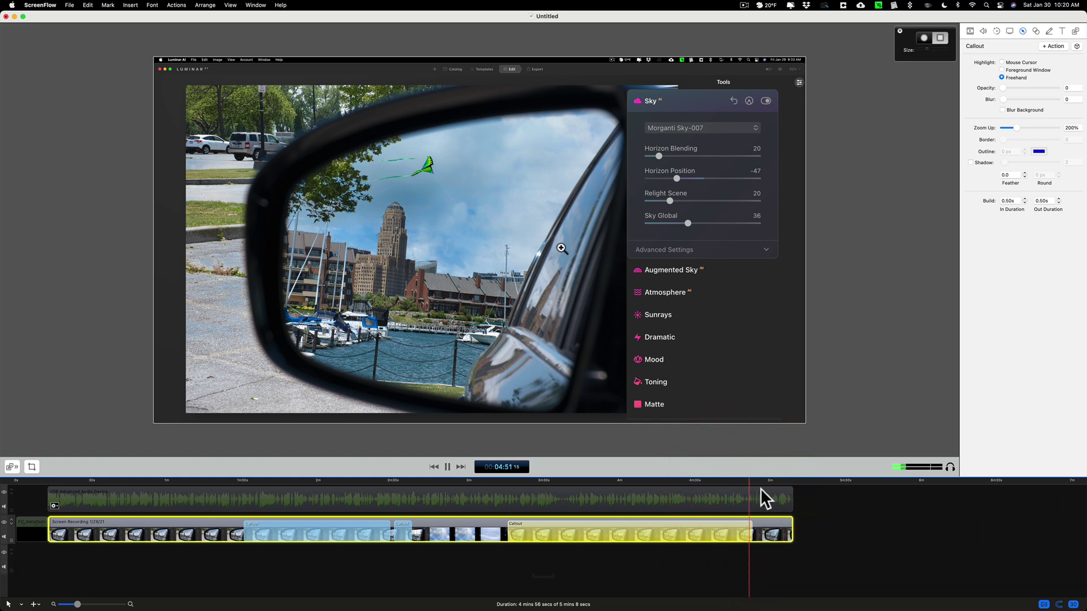
key("space")
left_click(769, 521)
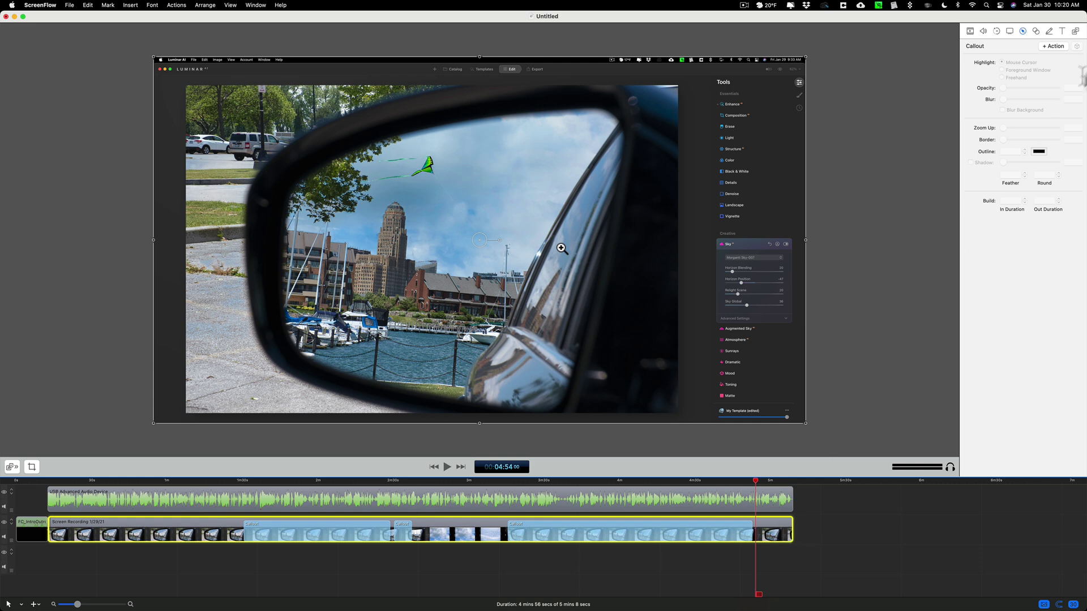
Step: Add FC_IntroOutro.mp4 from the media library to the video track after the screen recording's end
left_click(1076, 30)
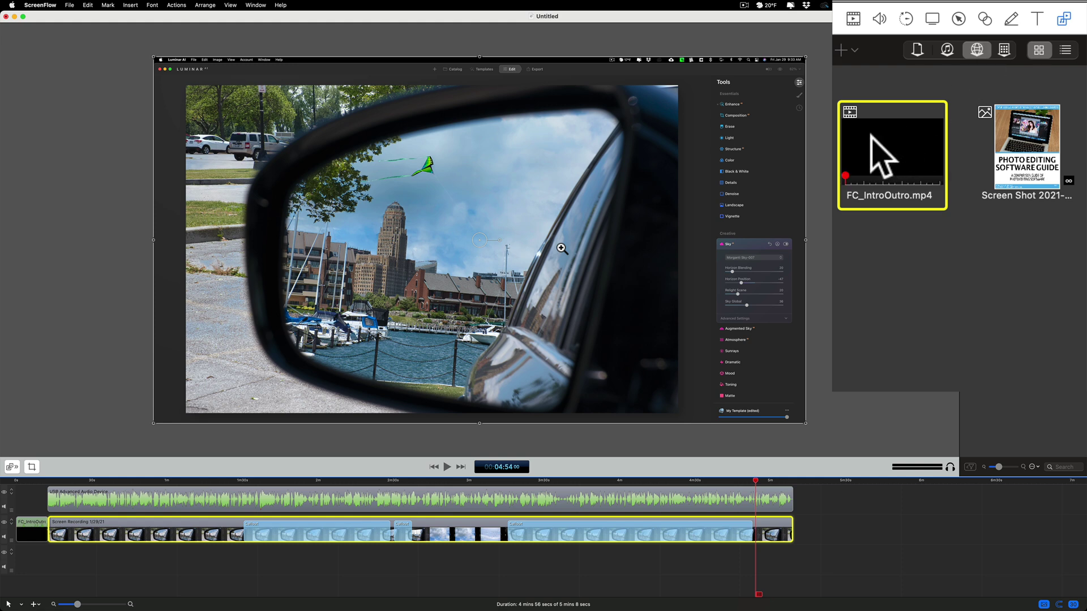
left_click_drag(869, 134, 811, 526)
Step: Split the screen recording clip at about 5:06 and delete the short leftover piece at its end
left_click_drag(754, 481, 787, 481)
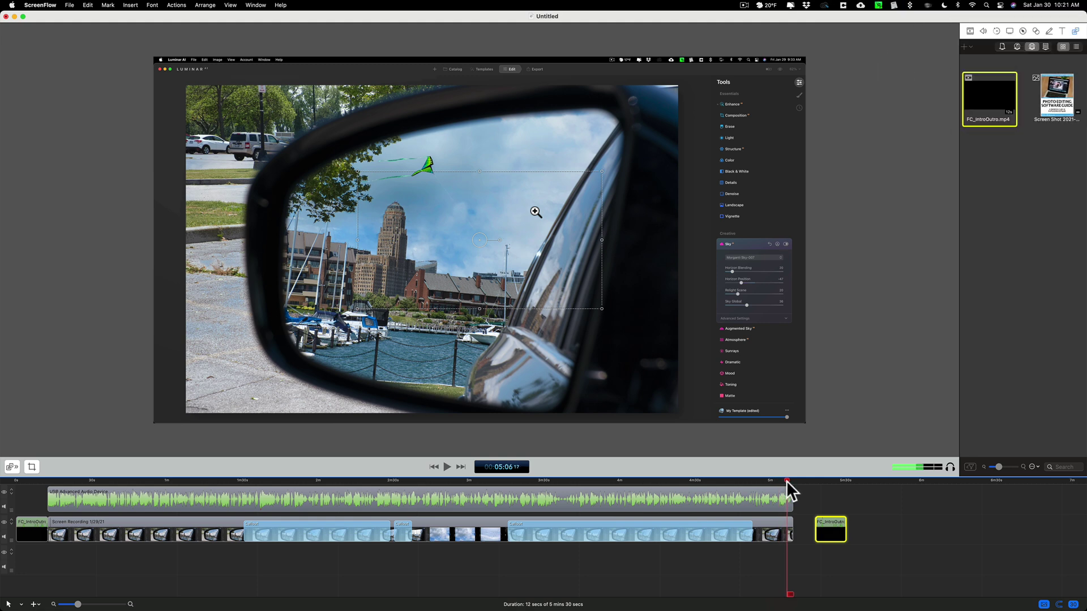
left_click(782, 516)
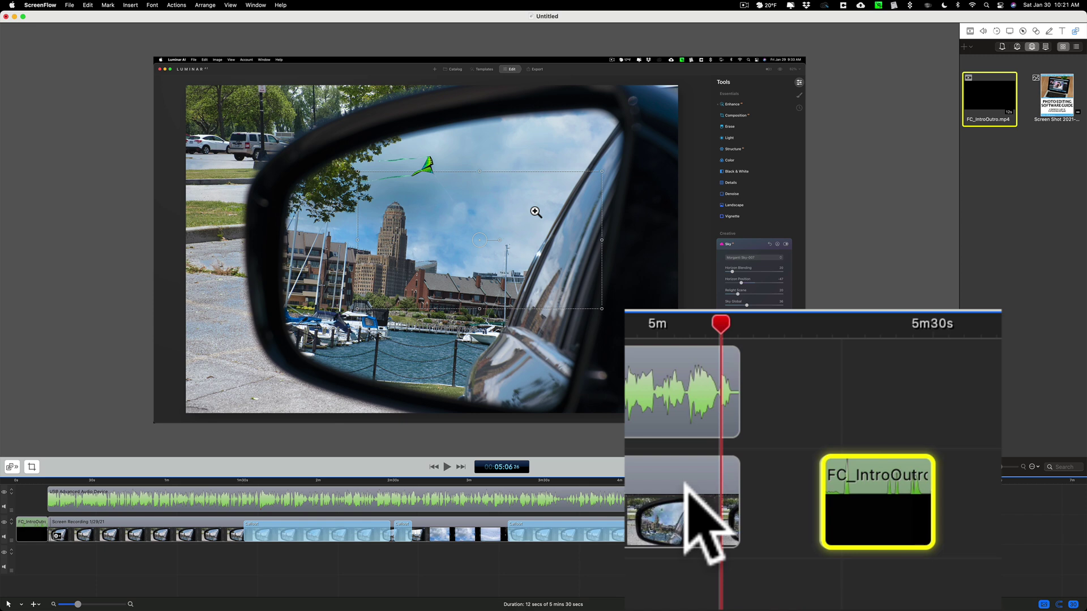
left_click(686, 484)
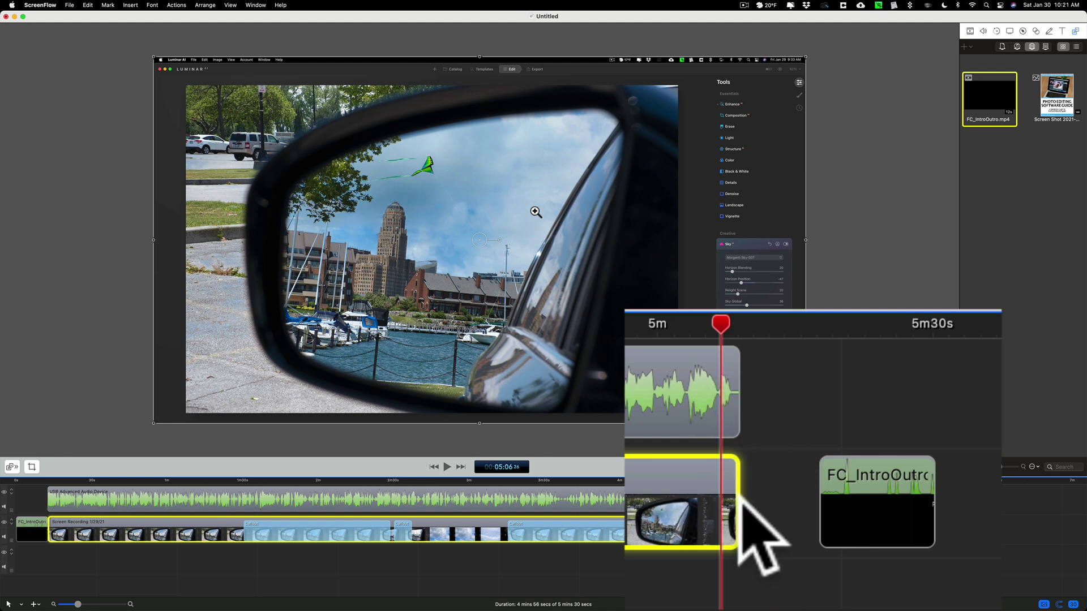
key("t")
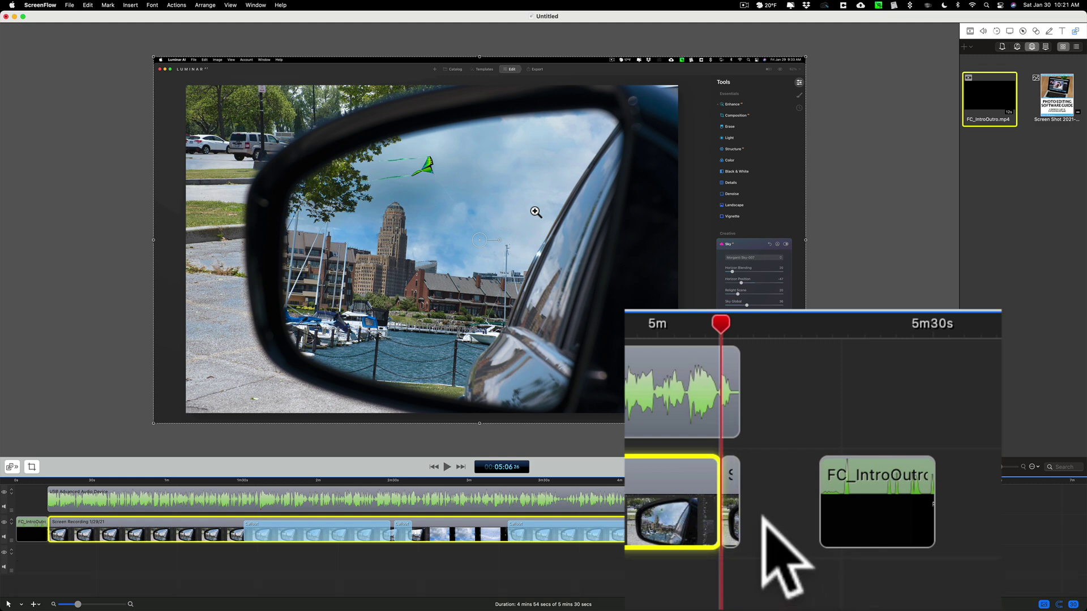
left_click_drag(730, 478, 764, 478)
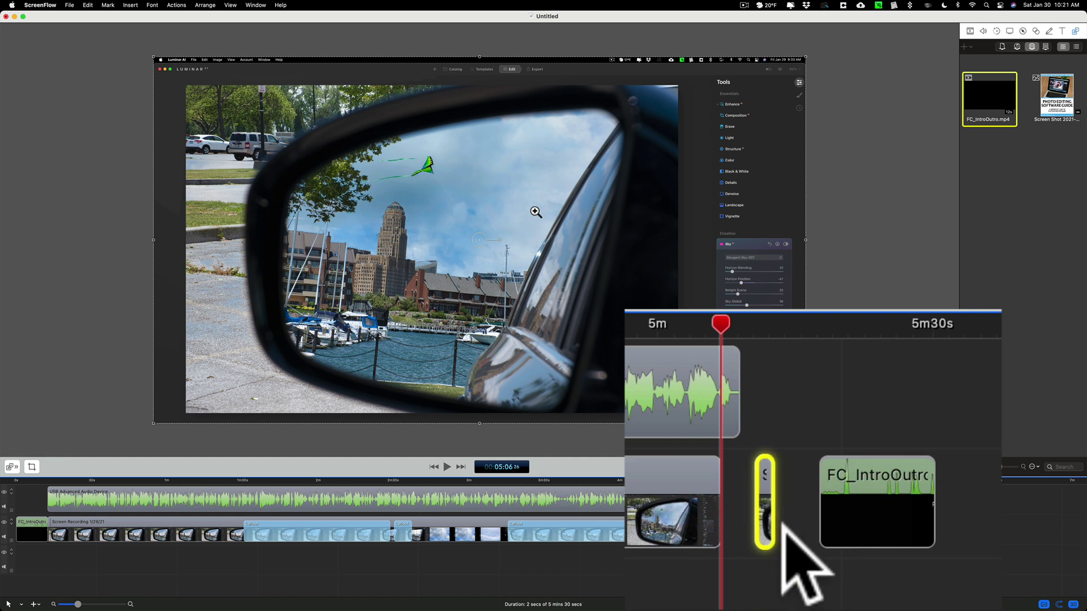
key("BackSpace")
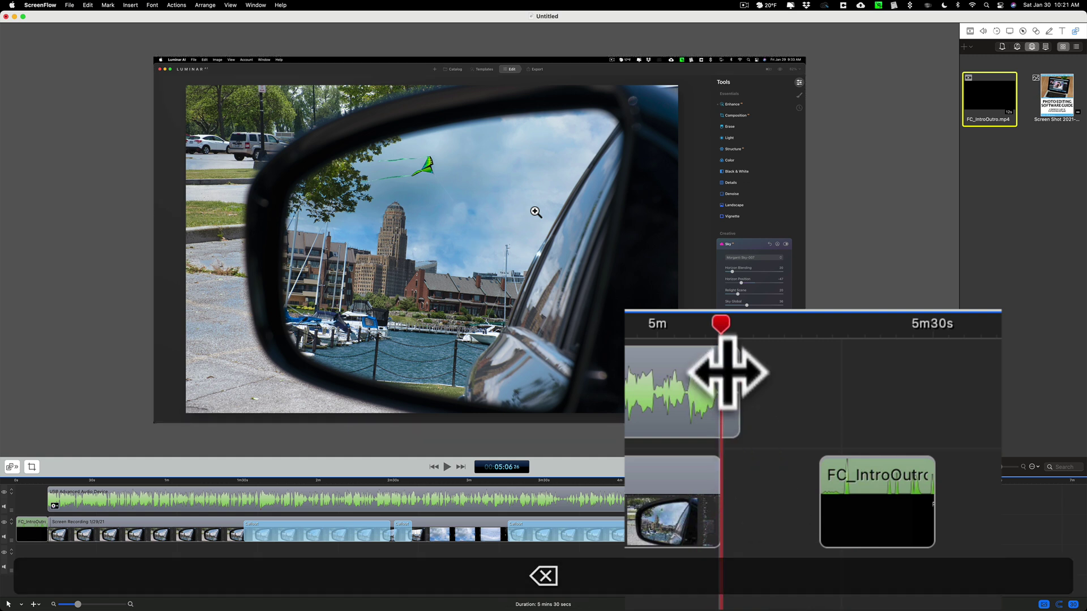
Step: Move the outro clip against the screen recording's end and scale it to fill the canvas
left_click_drag(721, 324, 688, 323)
left_click_drag(841, 460, 761, 467)
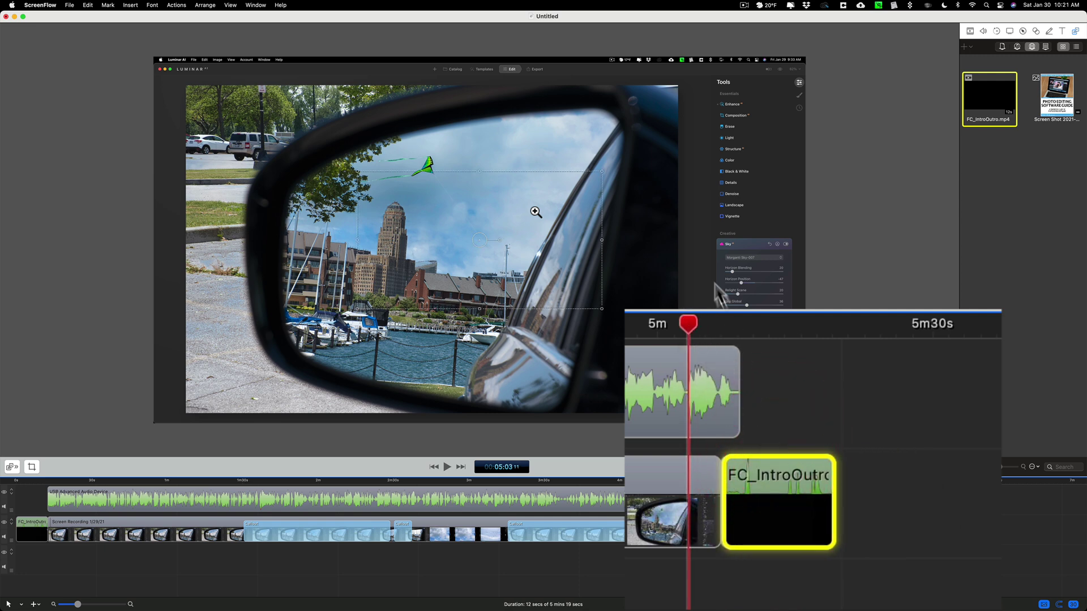
left_click_drag(601, 170, 806, 56)
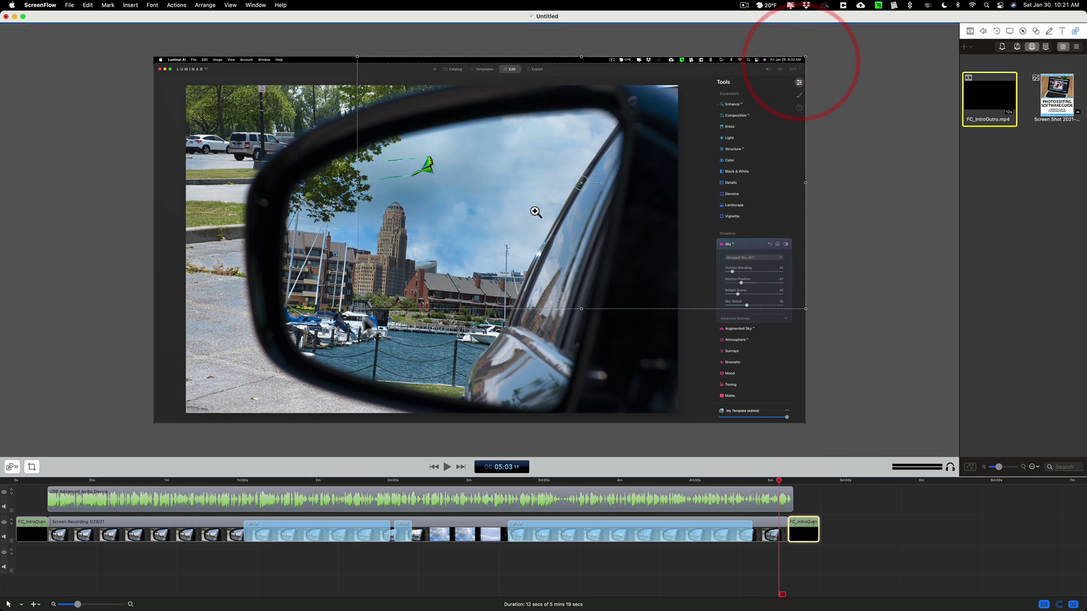
left_click_drag(355, 307, 141, 412)
Step: Add an ending transition to the screen recording clip
left_click(764, 530)
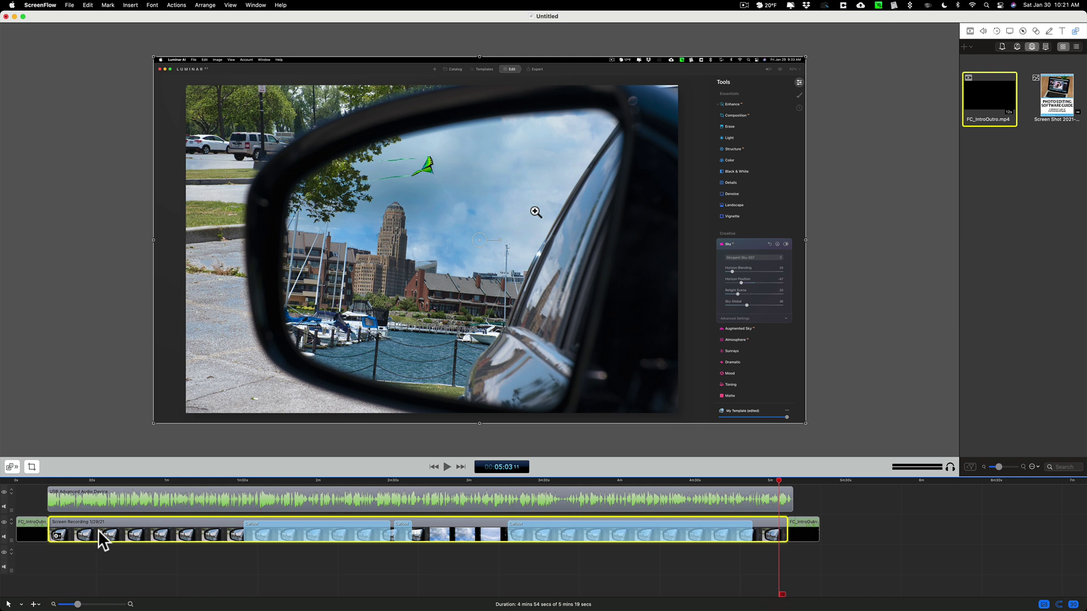
right_click(766, 521)
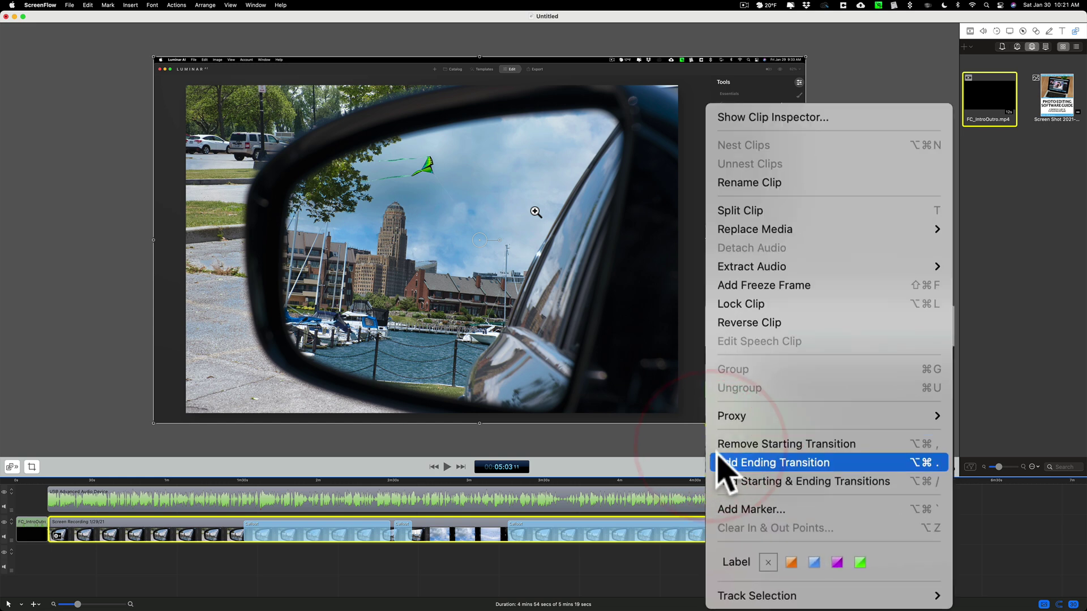
left_click(722, 463)
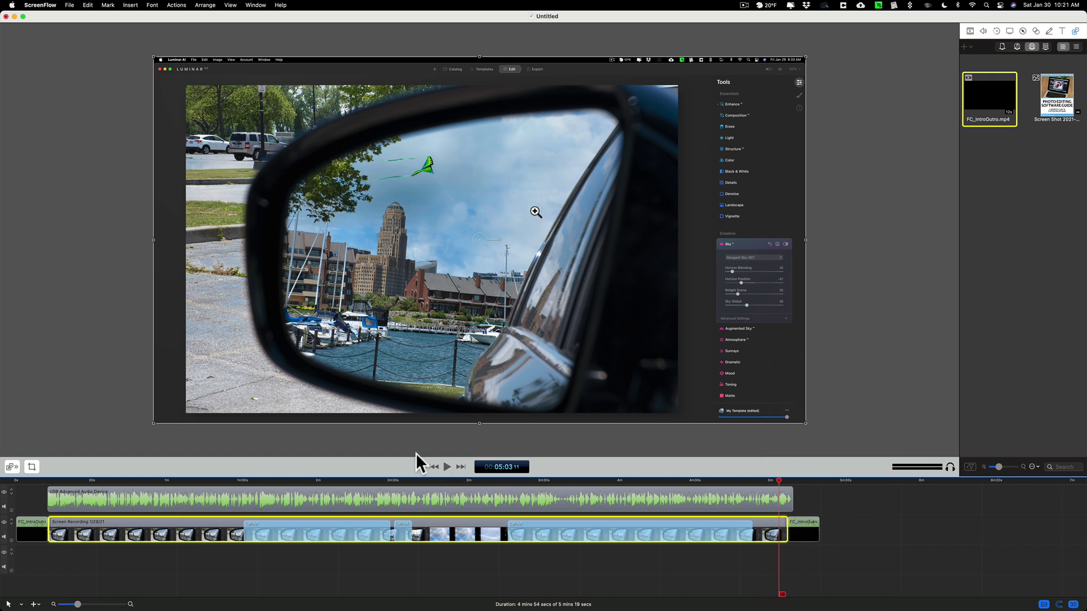
Step: Play the transition from the screen recording into the outro, and scrub the playhead to the outro's end
left_click(447, 467)
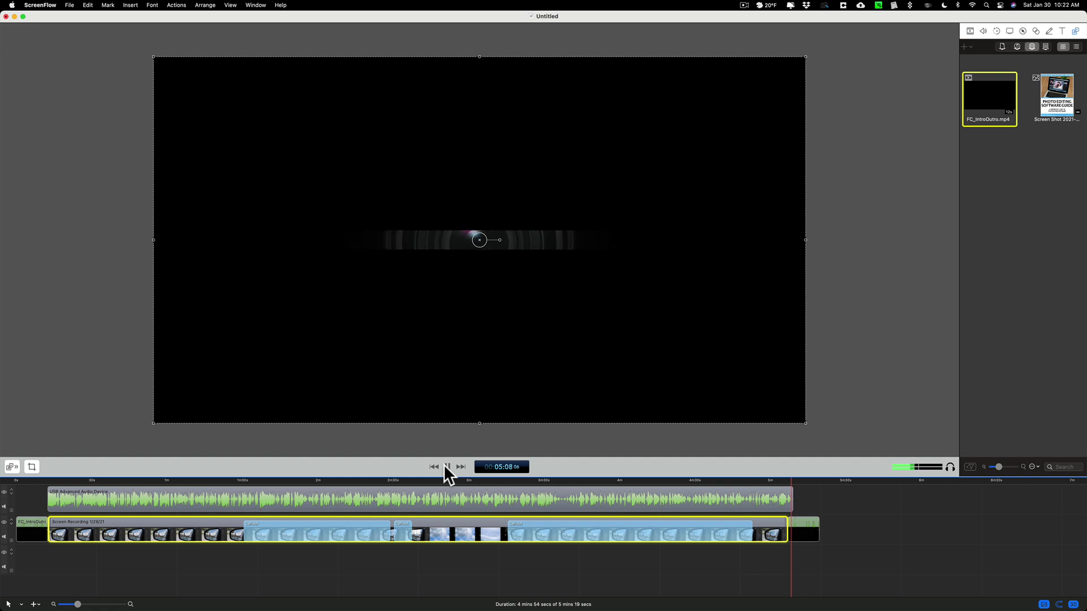
left_click(446, 467)
left_click_drag(794, 479, 819, 480)
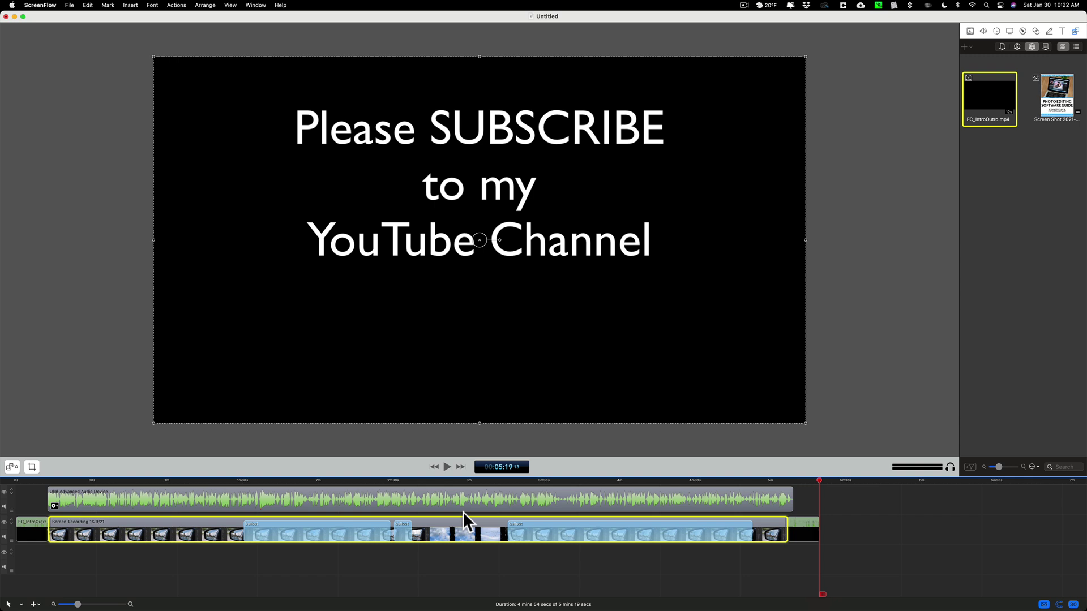
Step: Examine the project's Save As options for file name, location and file format, and leave without saving
left_click(67, 3)
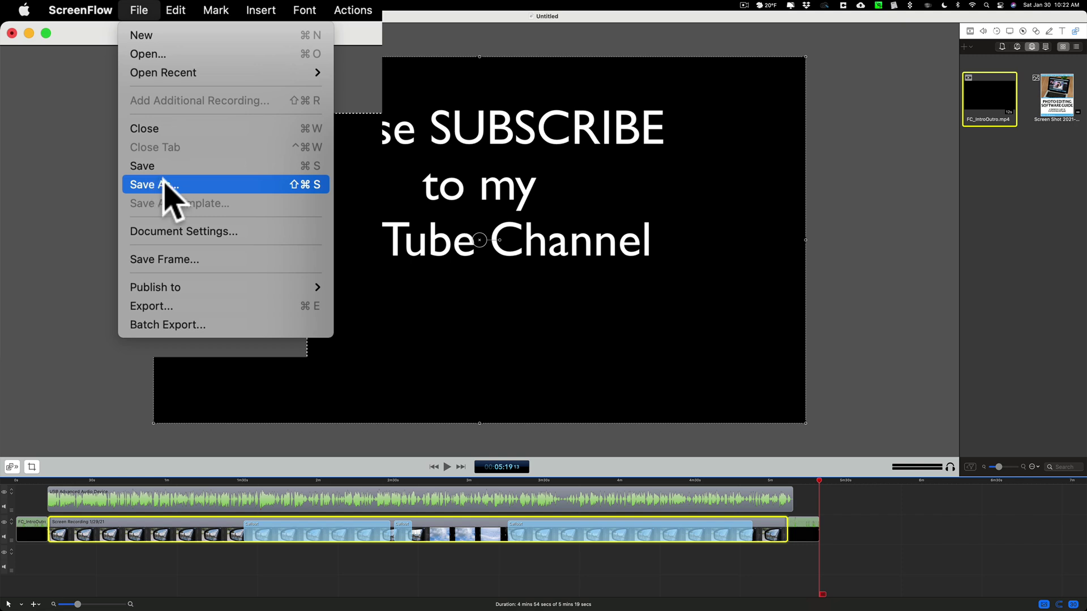
left_click(80, 90)
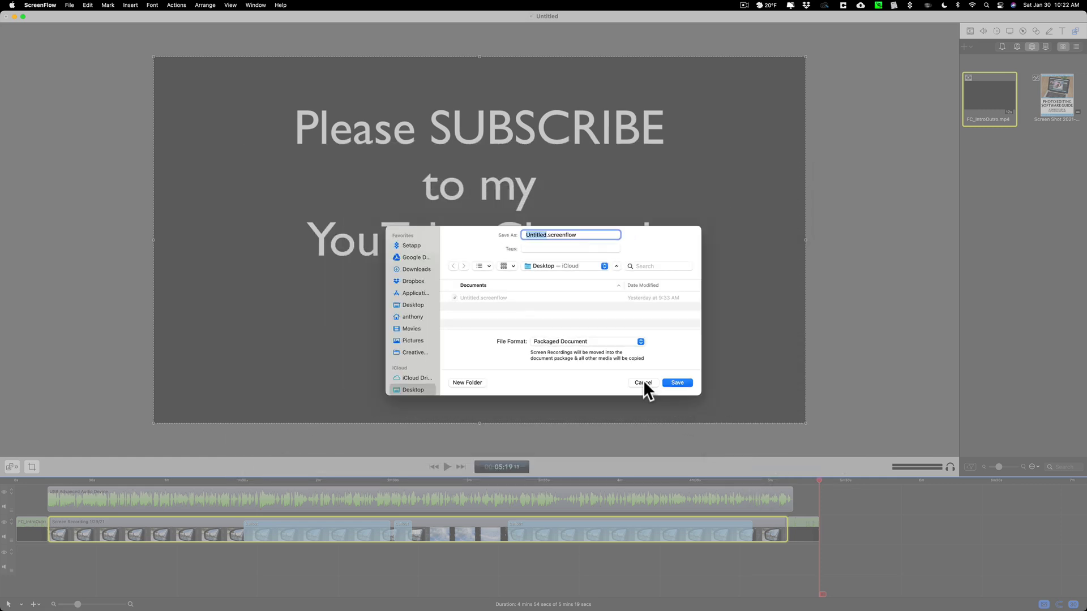
left_click(643, 381)
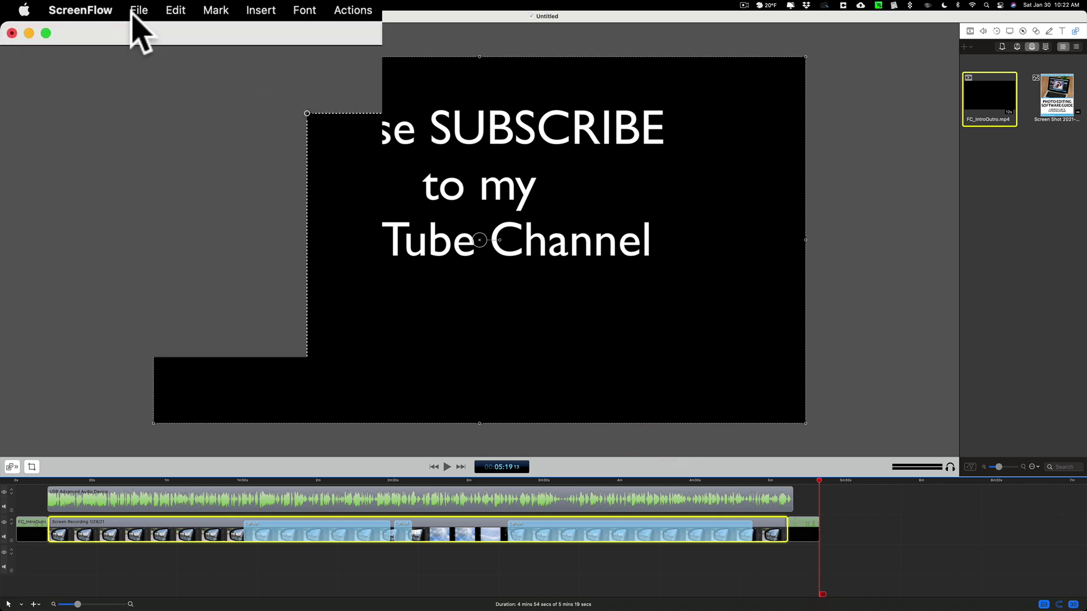
Step: Examine the video's export settings and available resolutions, keeping 2560 x 1440 - 50% of original, and leave without exporting
left_click(135, 12)
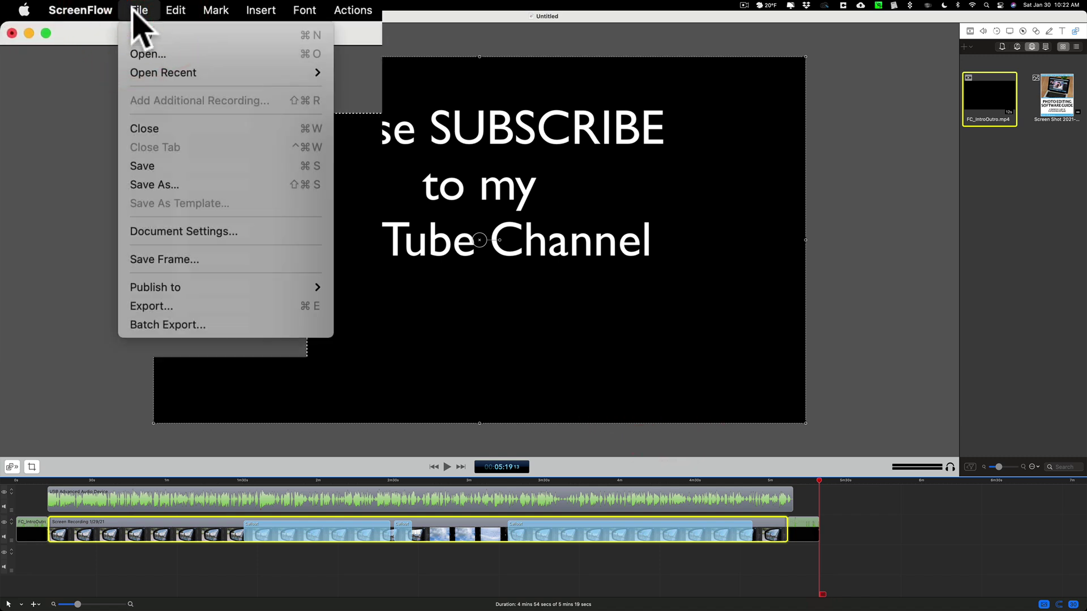
left_click(169, 306)
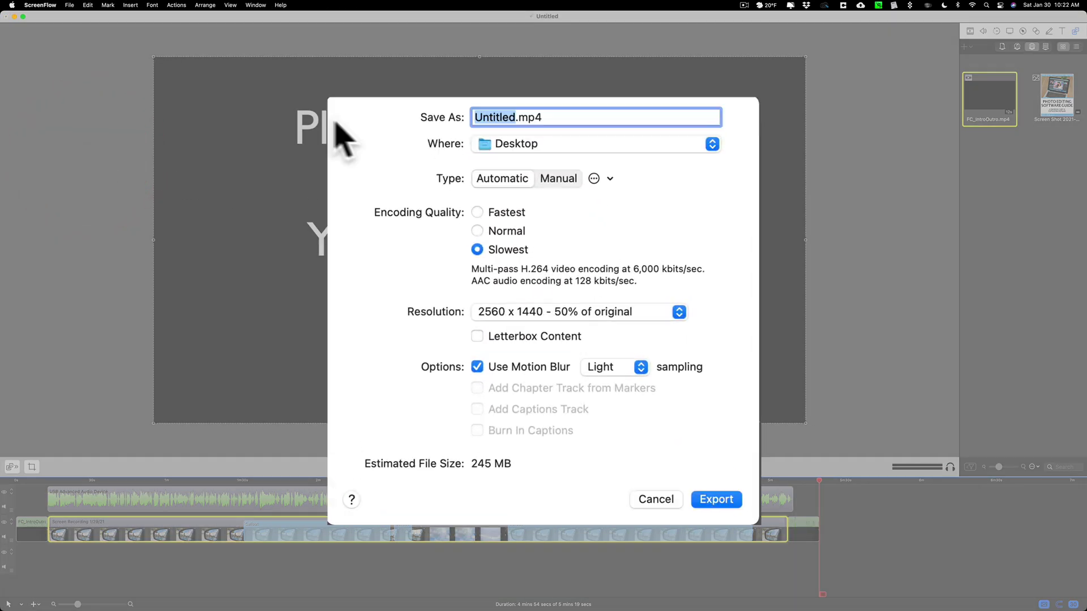
key("shift+Left")
double_click(478, 118)
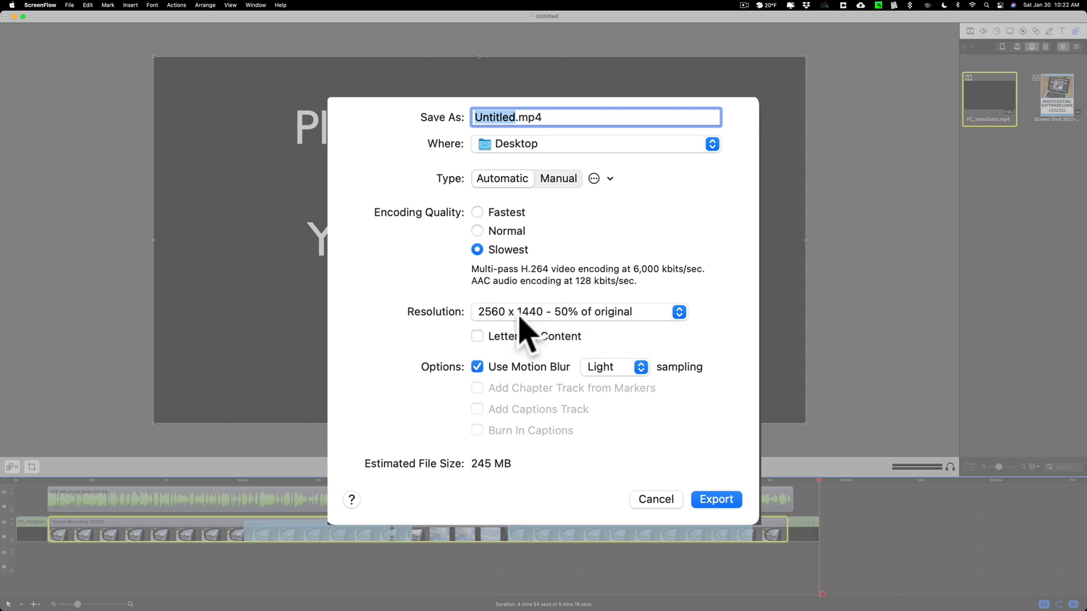
left_click(677, 313)
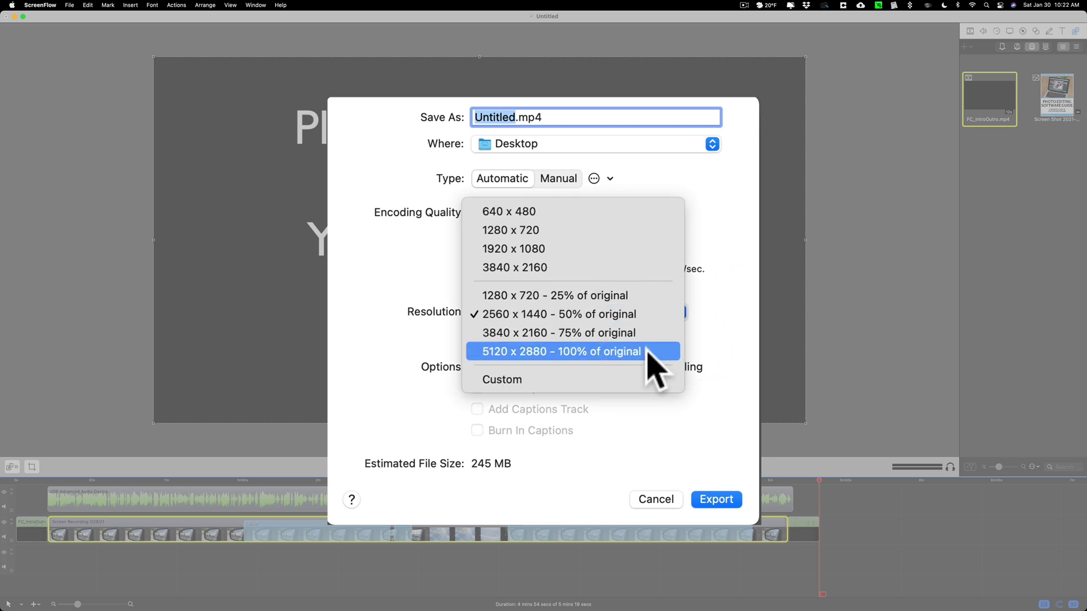
left_click(646, 314)
left_click(663, 312)
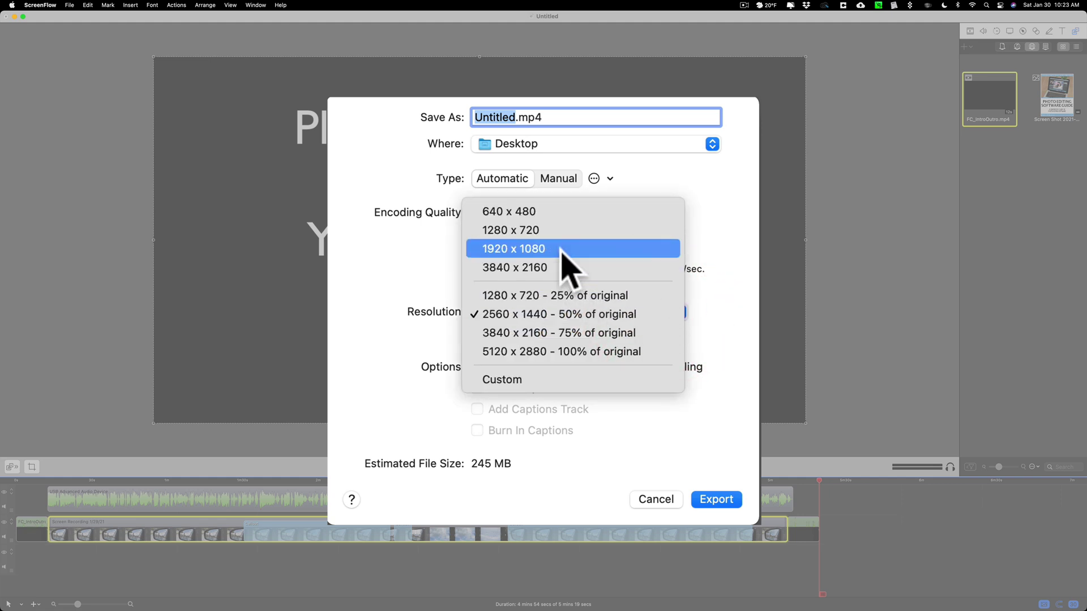
left_click(638, 313)
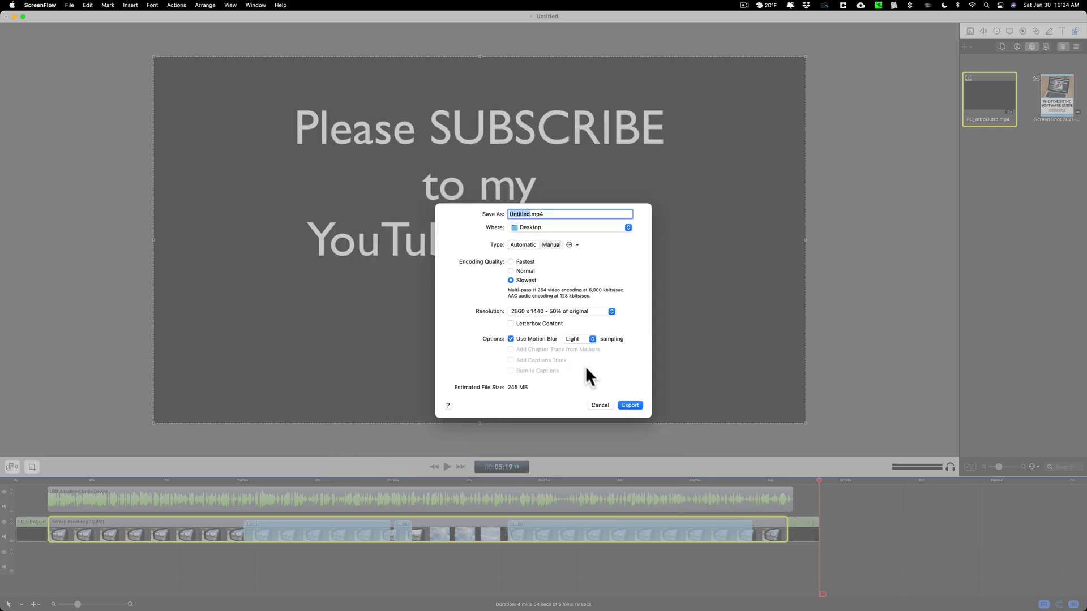
left_click(599, 402)
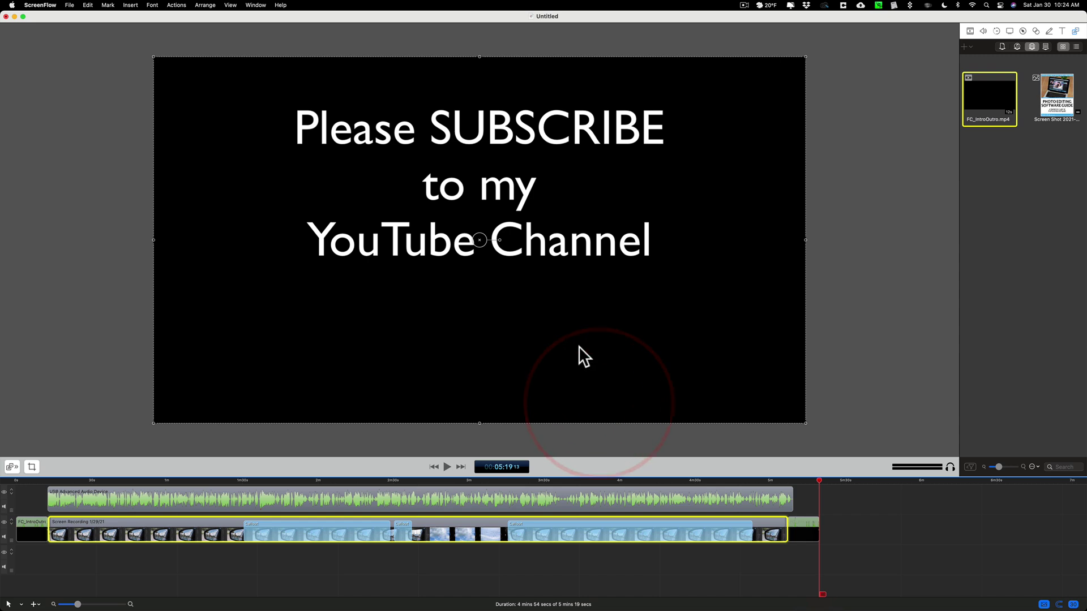